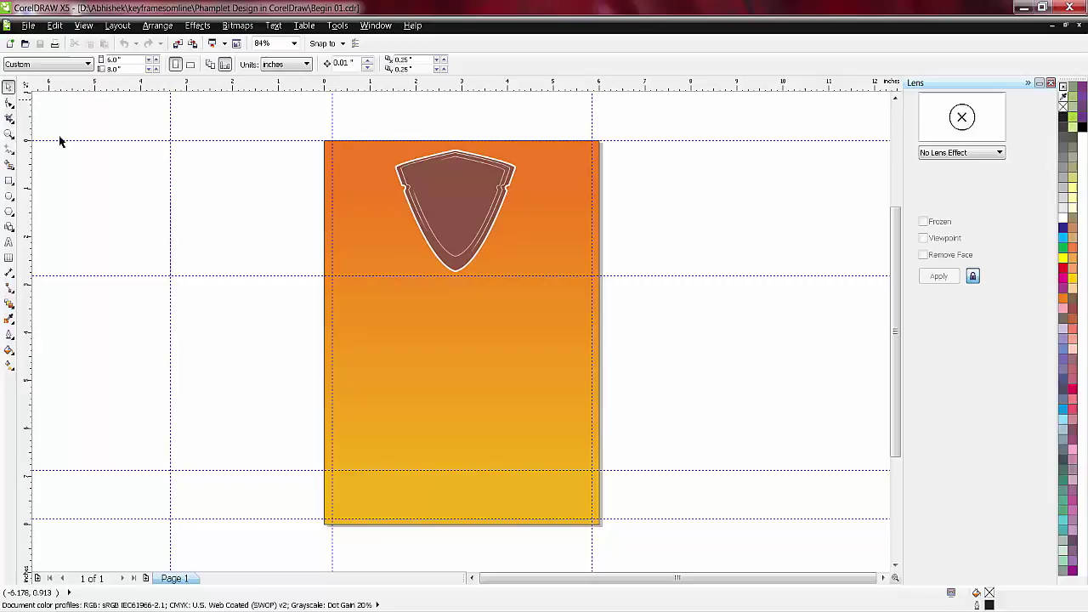
- Zoom in on the shield badge and remove its white outline
click(425, 167)
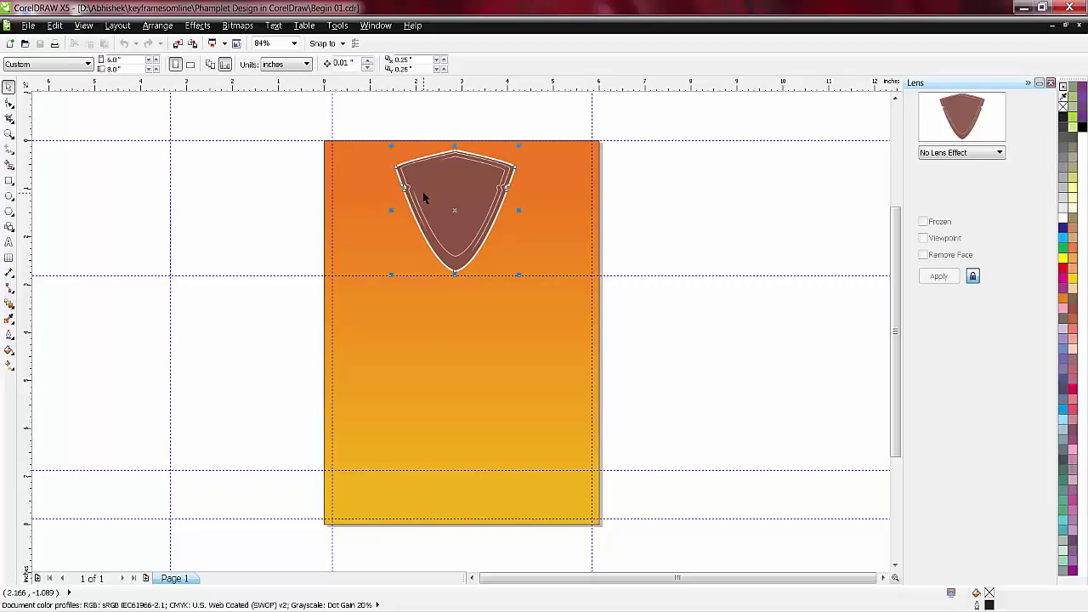
click(284, 224)
scroll(465, 203, up, 3)
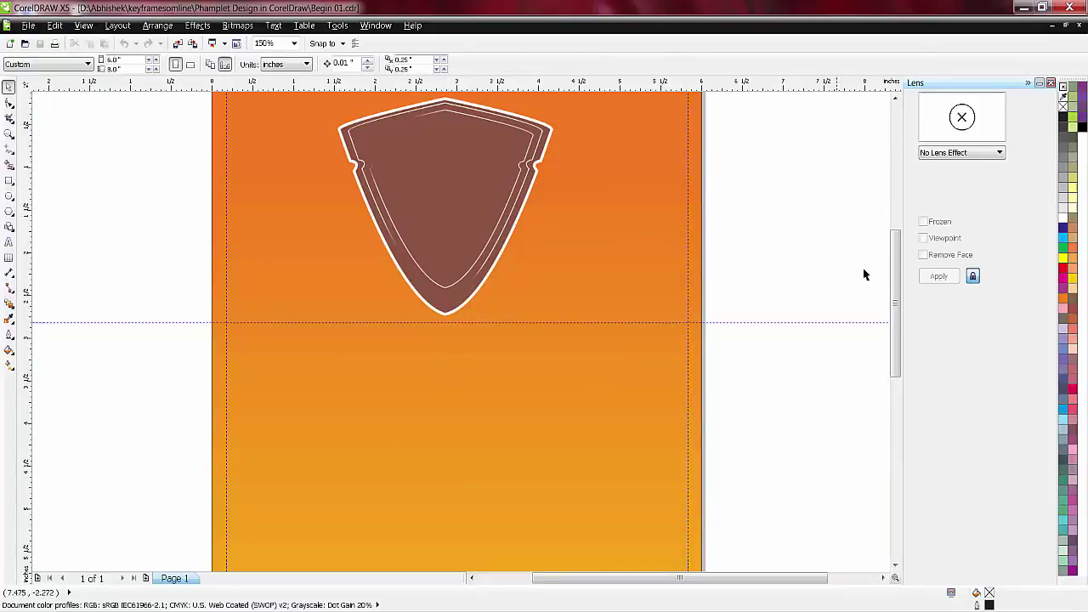
drag(895, 262, 894, 244)
scroll(544, 212, up, 2)
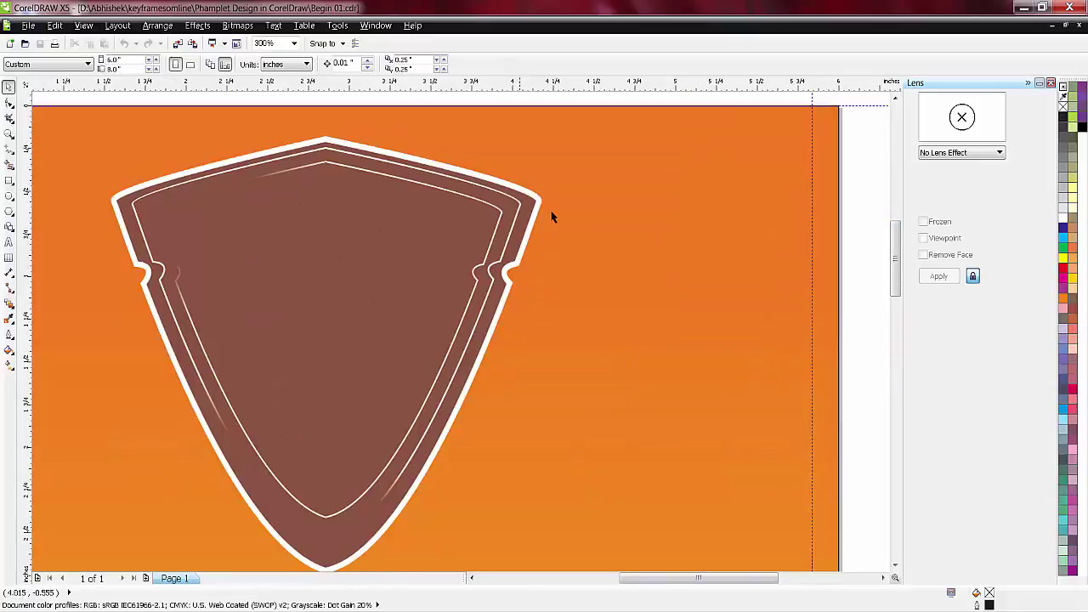
click(531, 240)
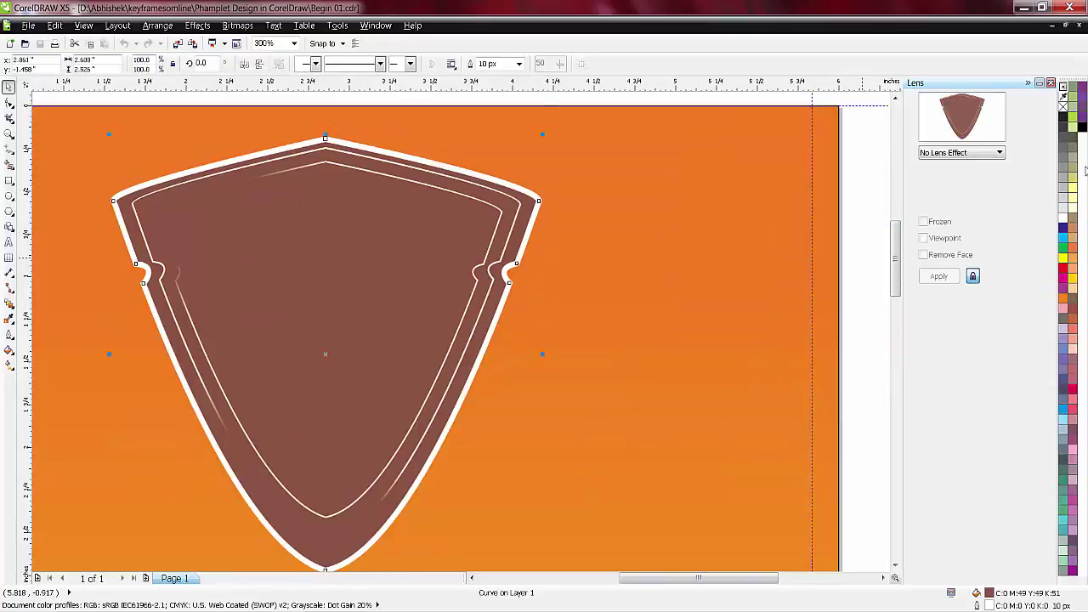
right_click(1062, 86)
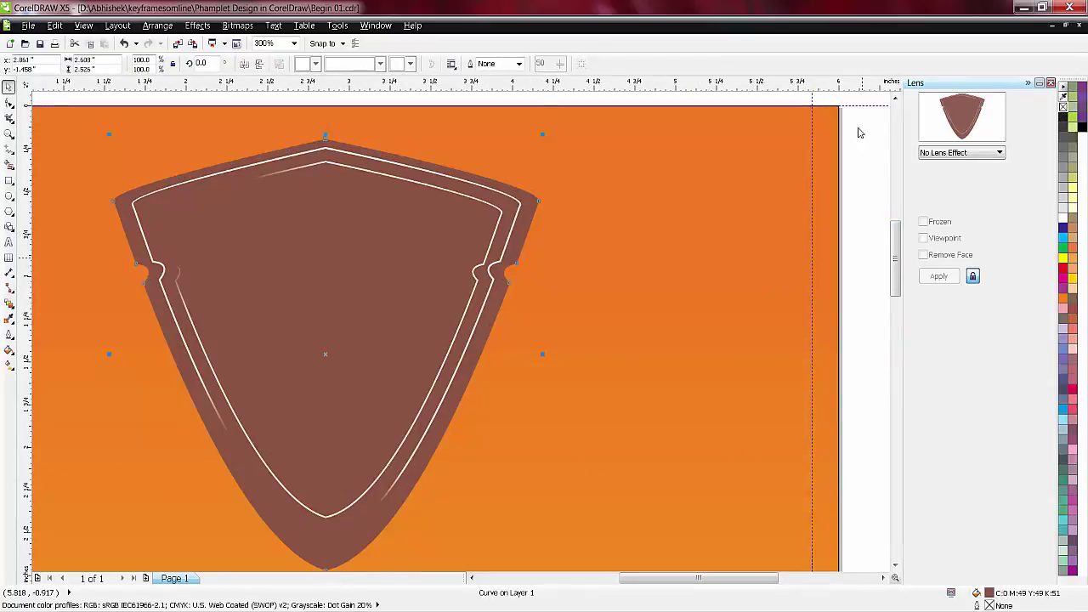
- Make a 102.8% white copy of the shield and send it behind as a border
click(534, 213)
click(646, 238)
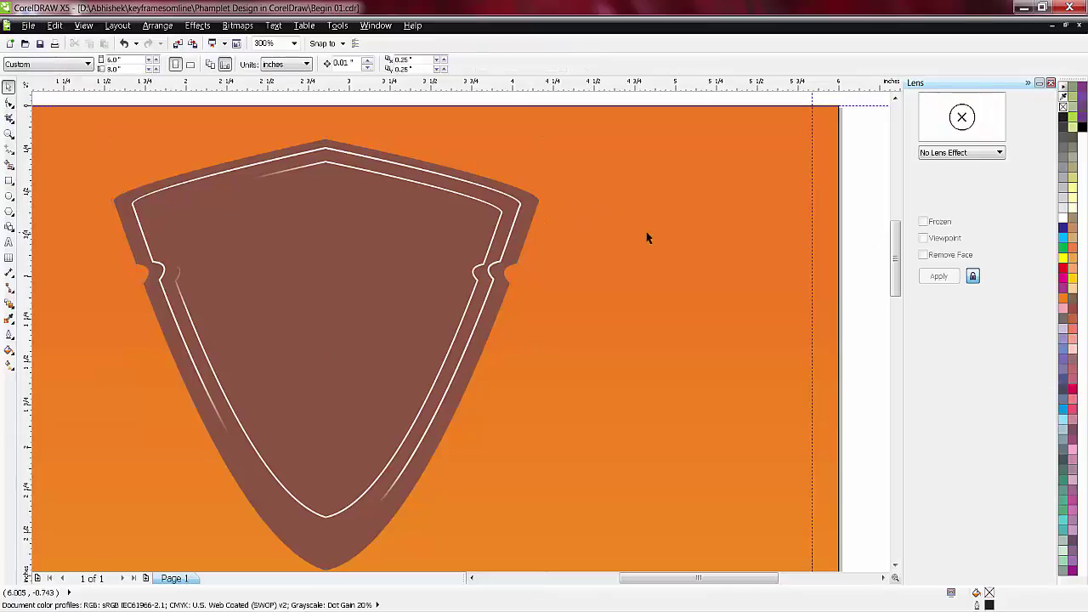
click(527, 219)
drag(542, 133, 553, 131)
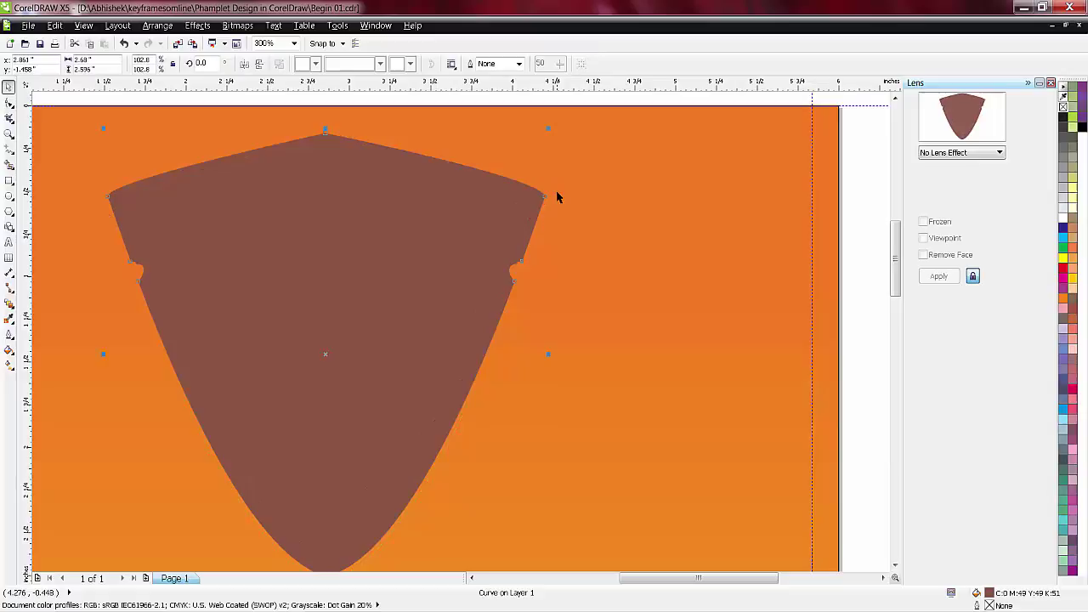
click(1062, 218)
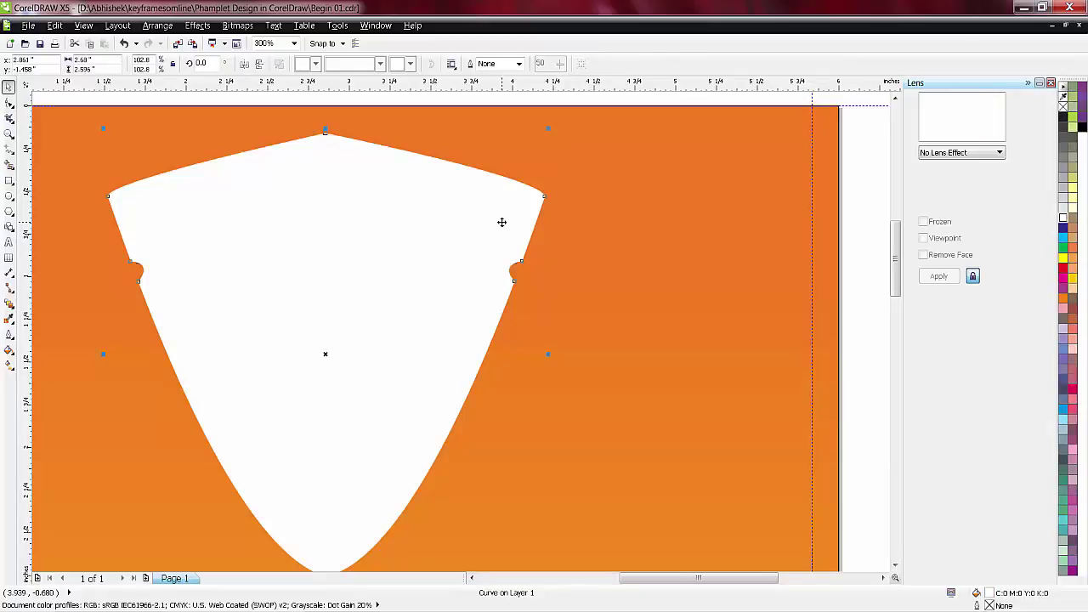
key(ctrl+z)
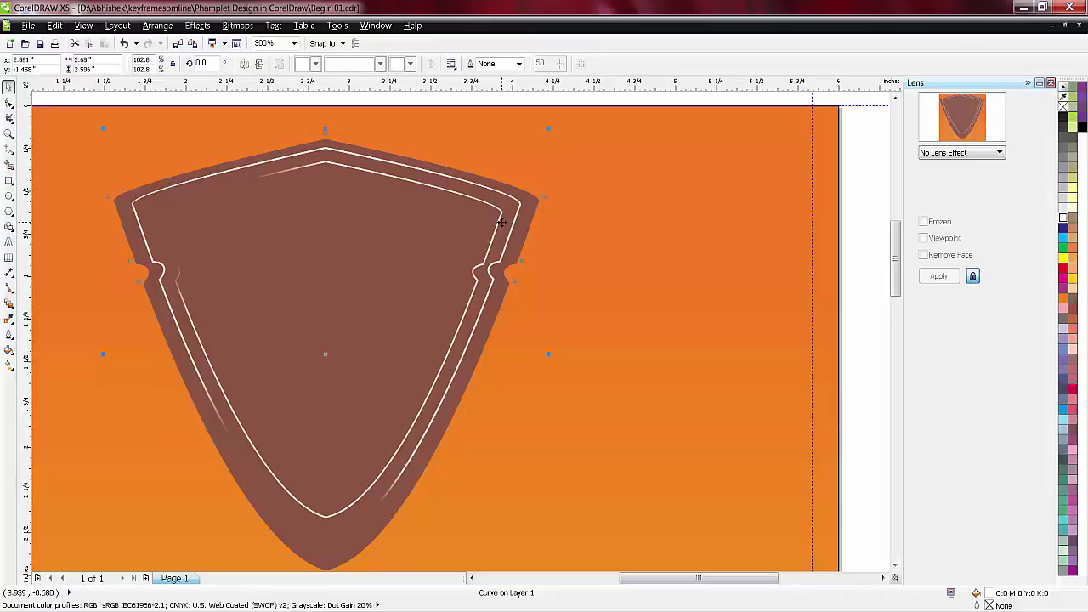
key(ctrl+z)
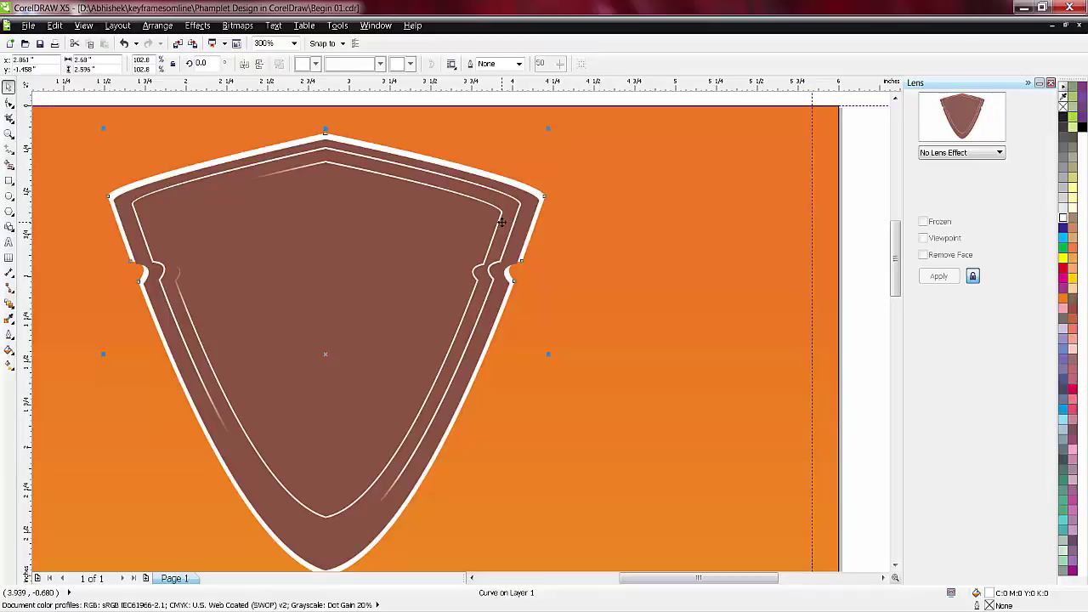
- Bend the white backing shape's left and right sides outward to fill the shield's notches
click(9, 103)
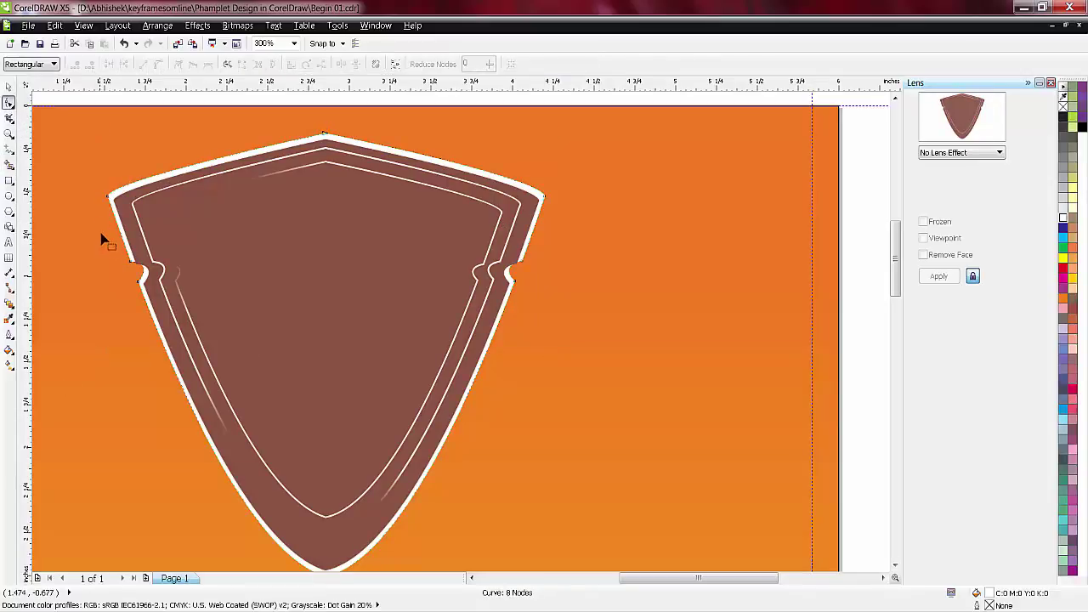
click(166, 325)
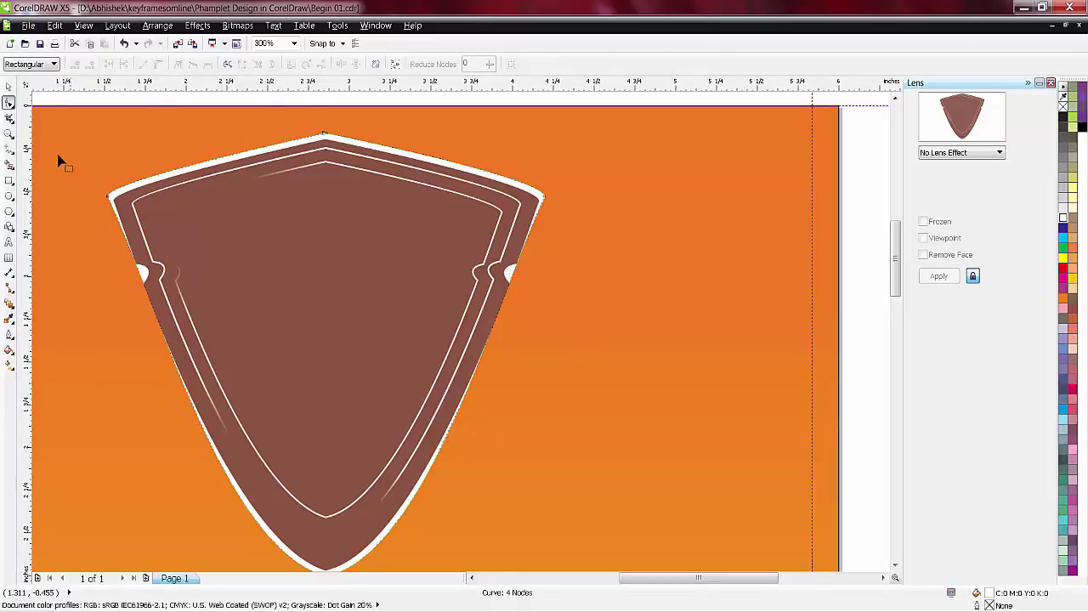
drag(76, 156, 127, 221)
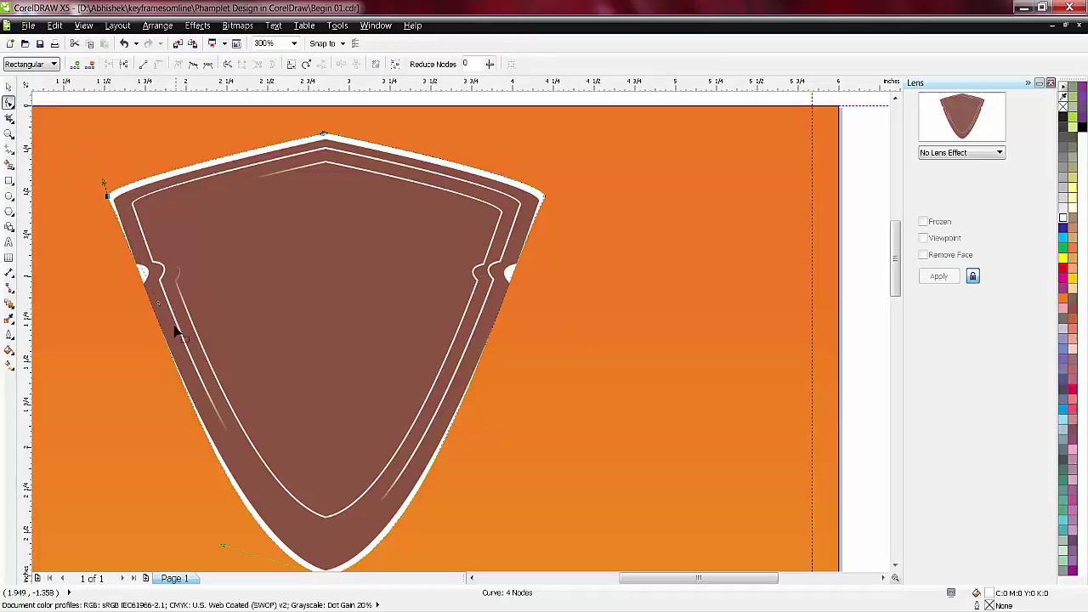
drag(156, 309, 145, 303)
drag(504, 170, 583, 244)
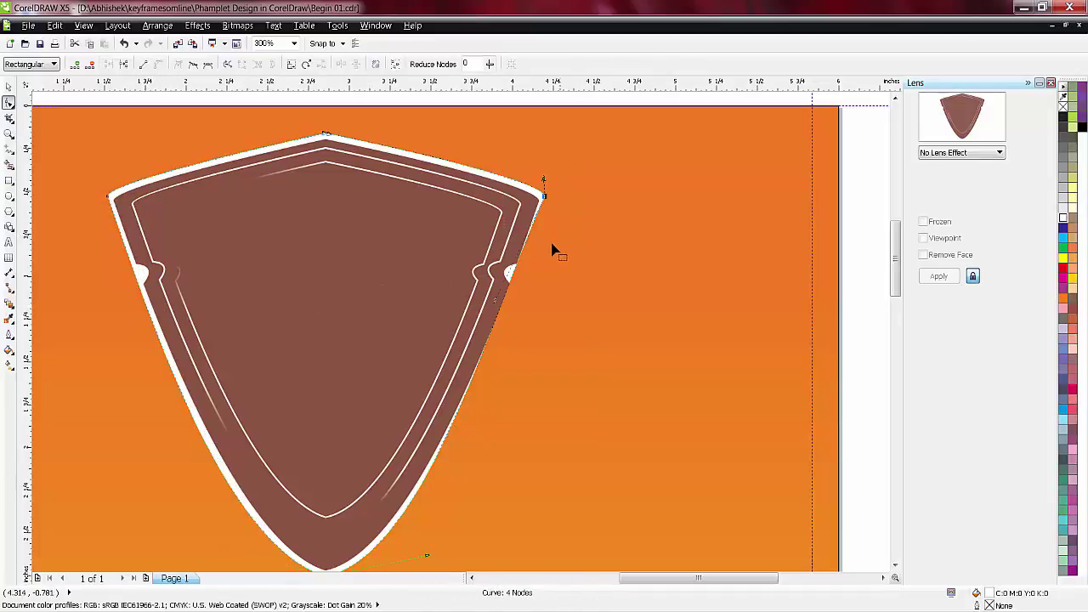
click(501, 304)
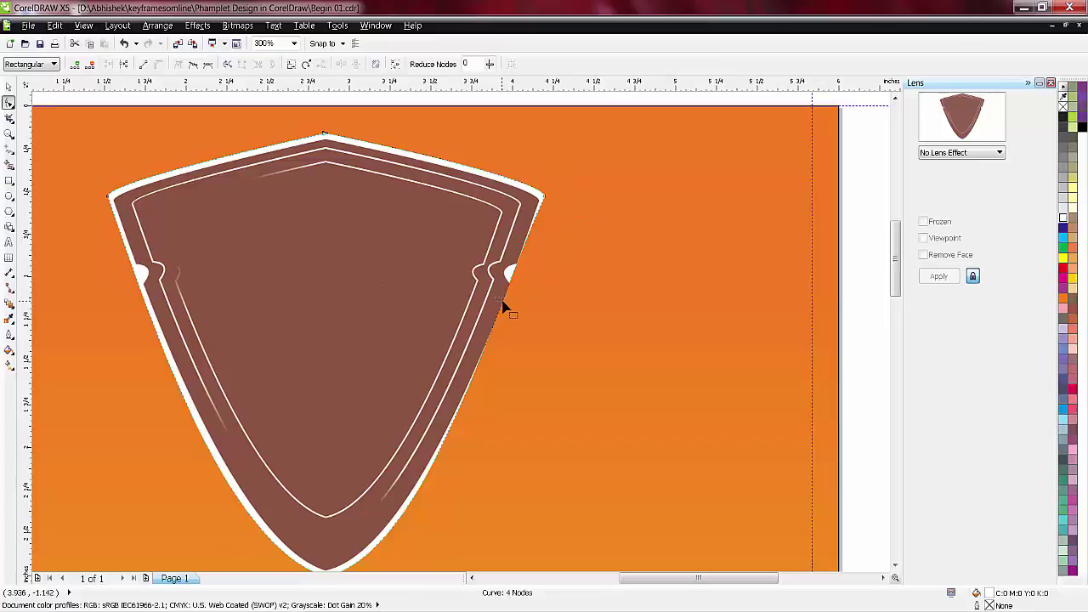
click(527, 181)
drag(497, 307, 516, 292)
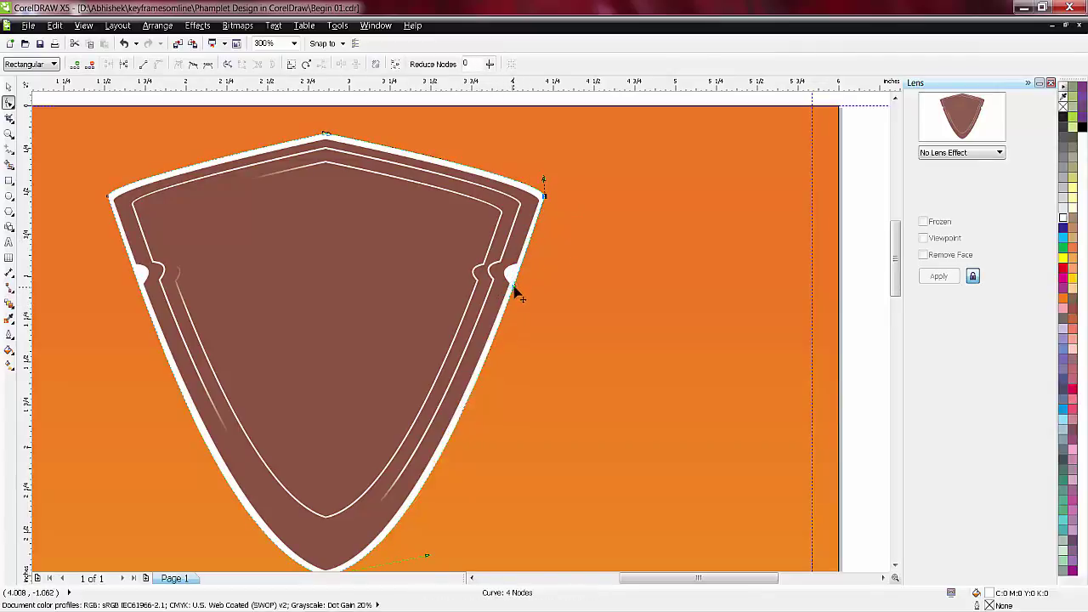
click(9, 87)
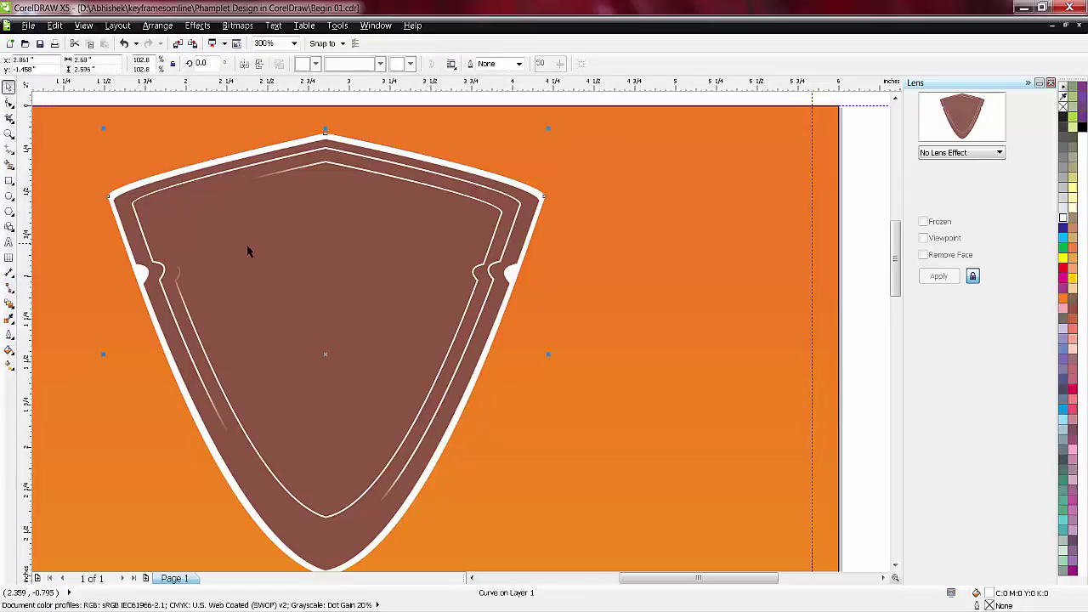
- Type 'Job' and 'Opening' on two lines below the shield and select the text
scroll(251, 251, down, 2)
click(638, 285)
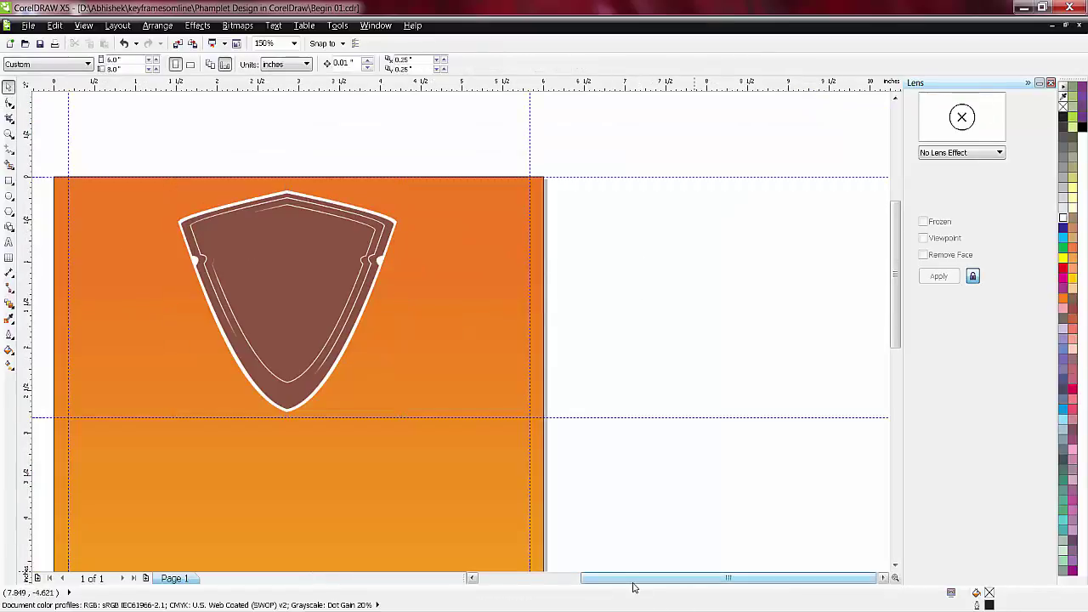
drag(635, 586, 592, 586)
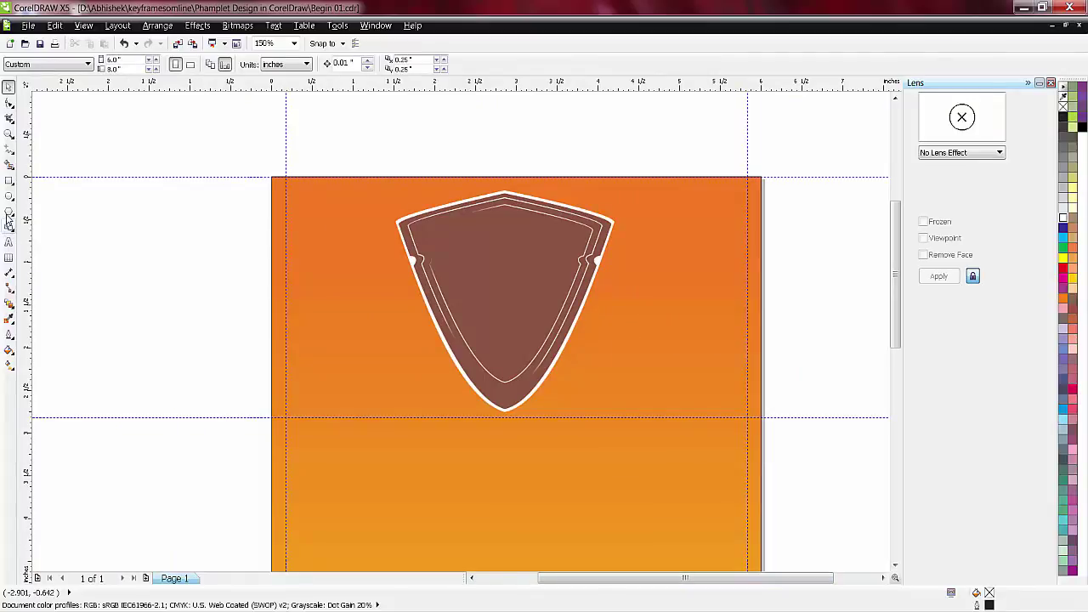
click(9, 242)
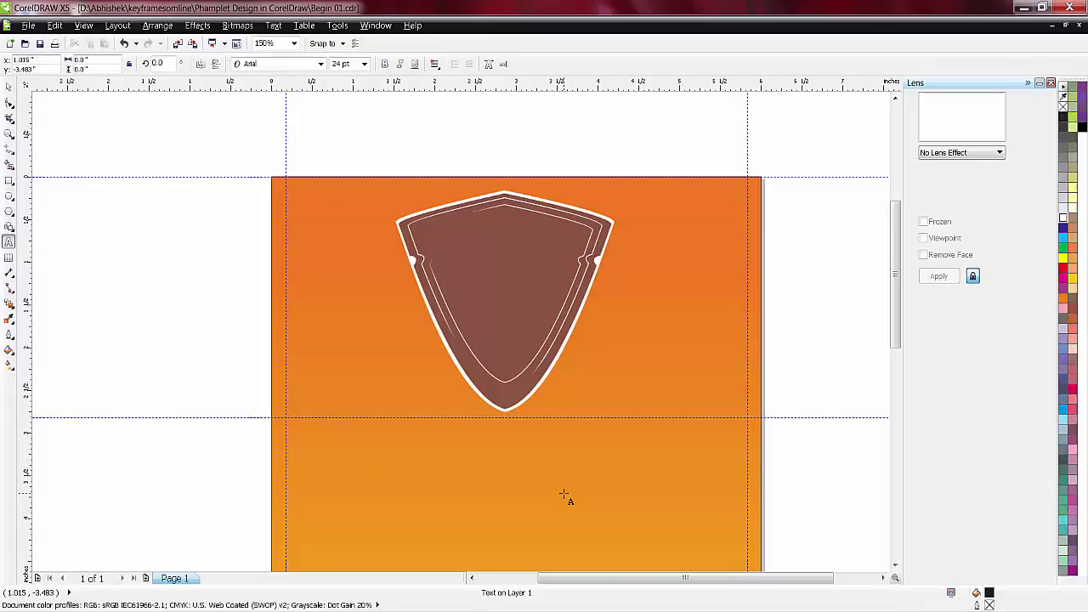
text(Job)
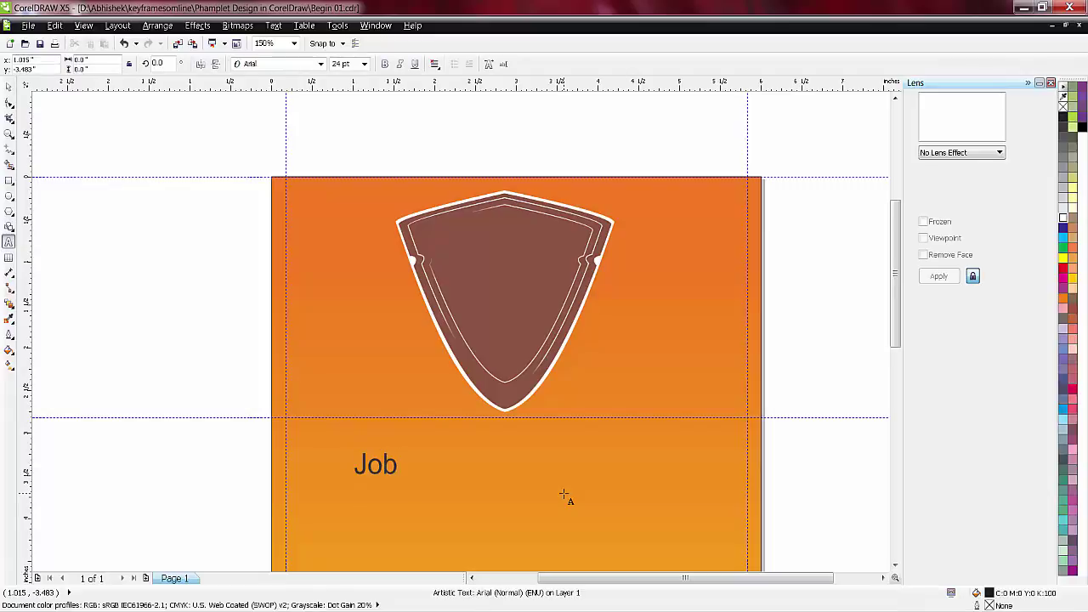
key(Return)
text(Opening)
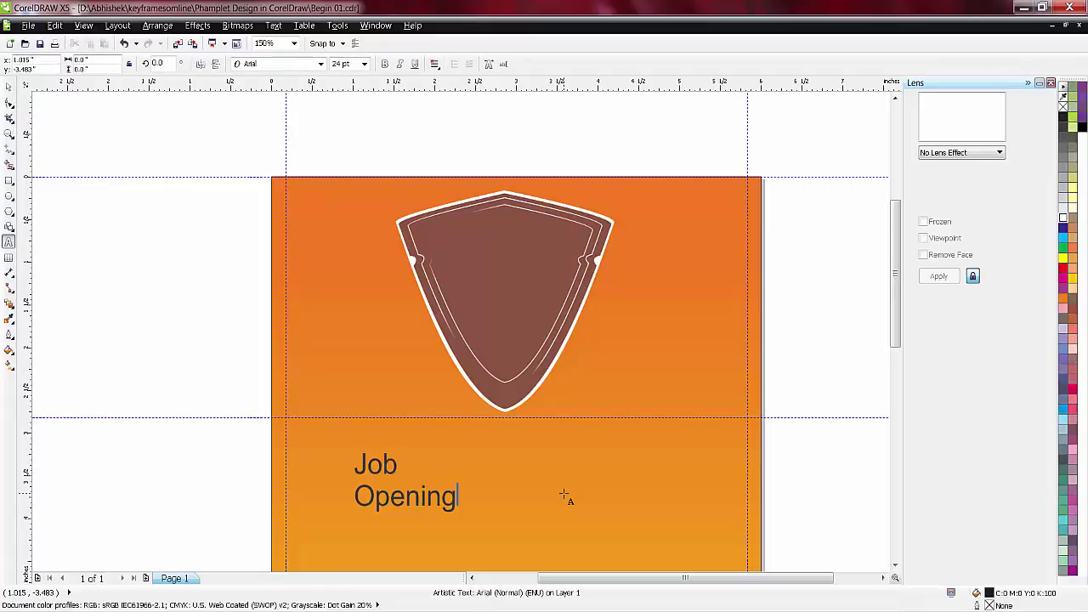
click(9, 86)
click(263, 65)
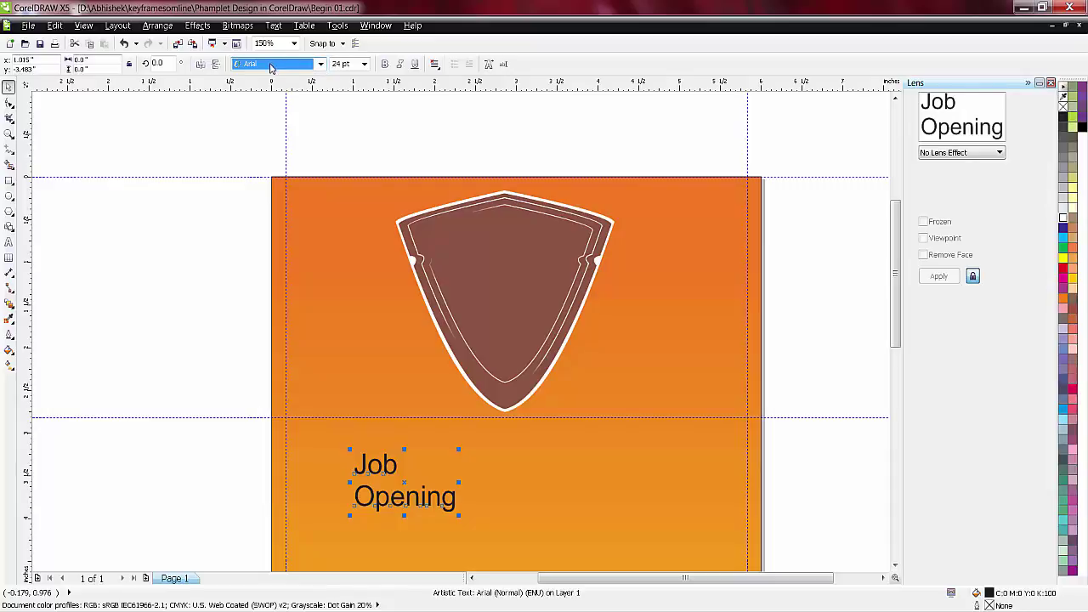
- Change the Job Opening font to Comic Sans MS
key(alt+Down)
key(Down)
key(Down)
key(Down)
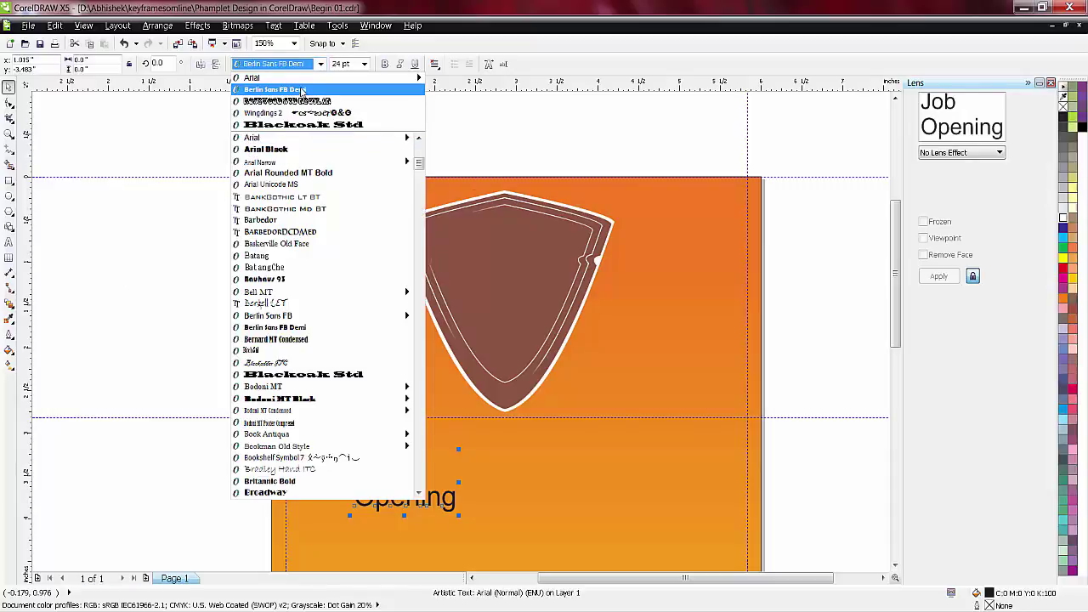
click(287, 68)
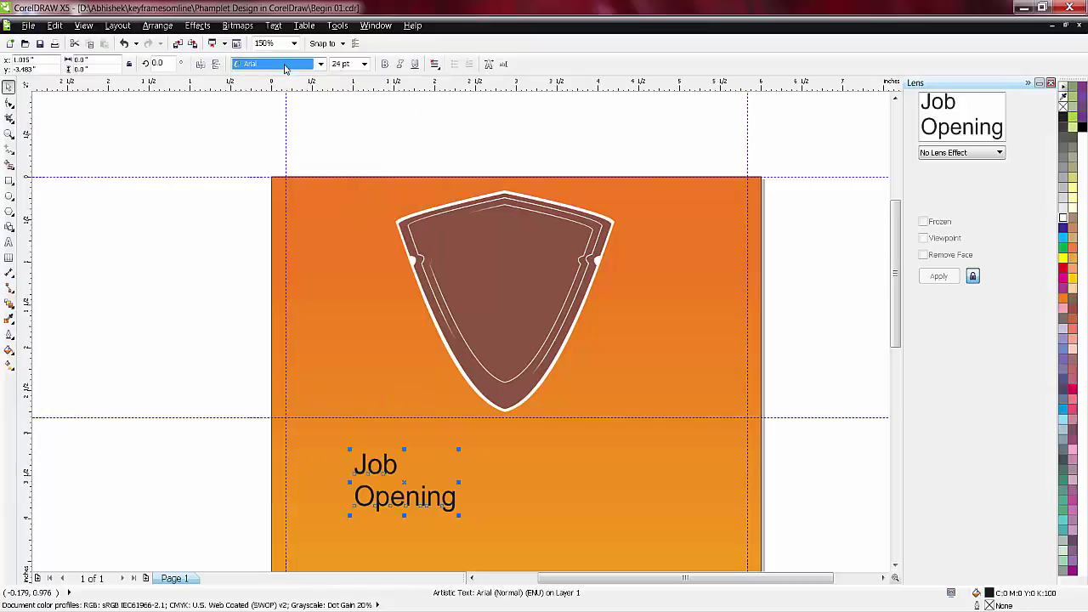
text(Co)
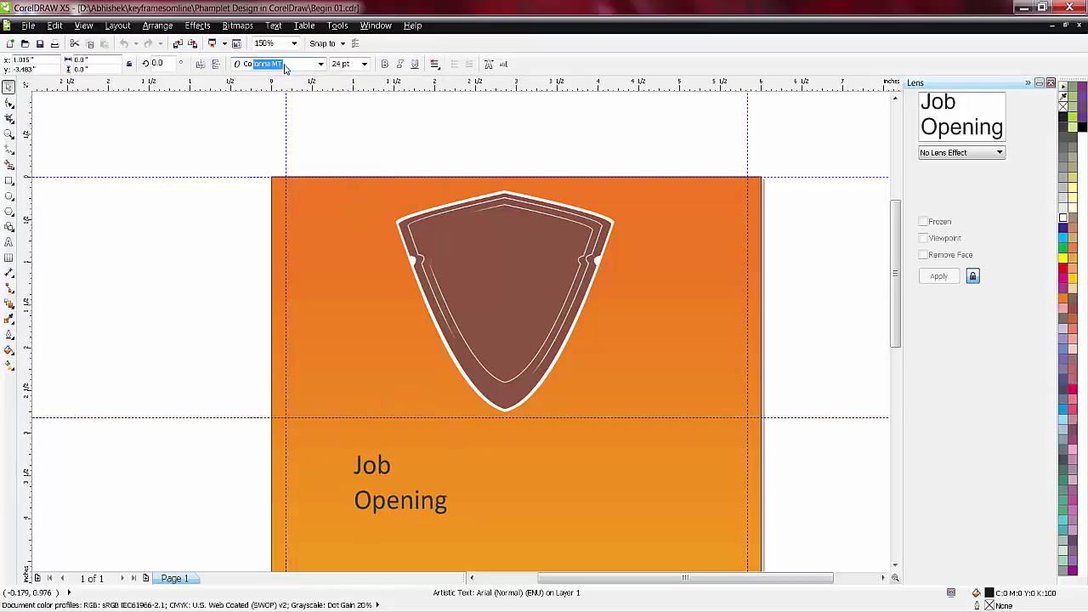
text(mic Sans)
key(Return)
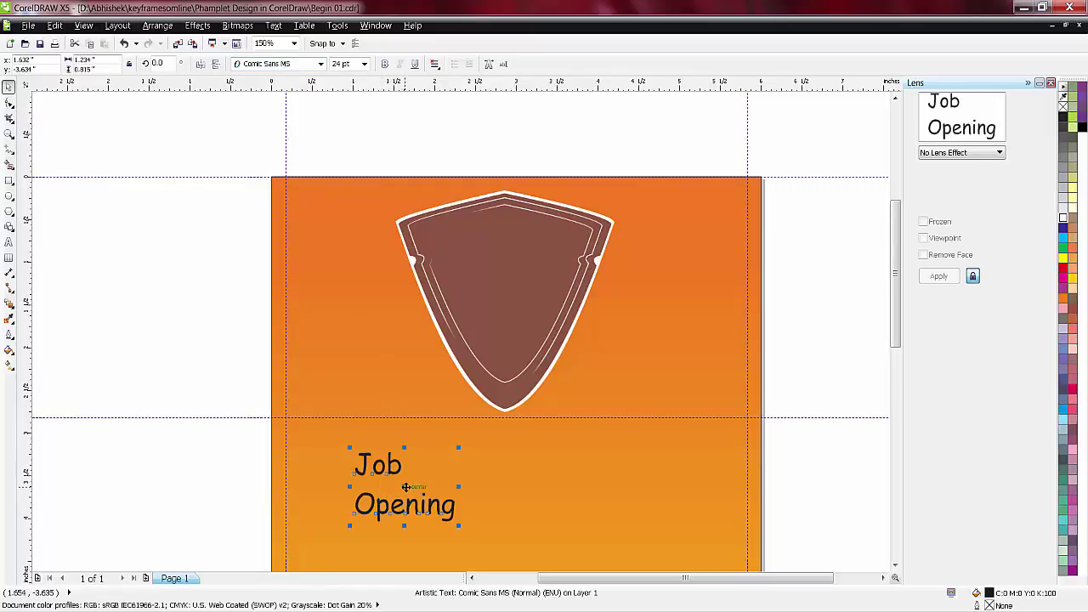
- Move the Job Opening text into the brown shield, centre-align it and make it white
drag(406, 486, 511, 270)
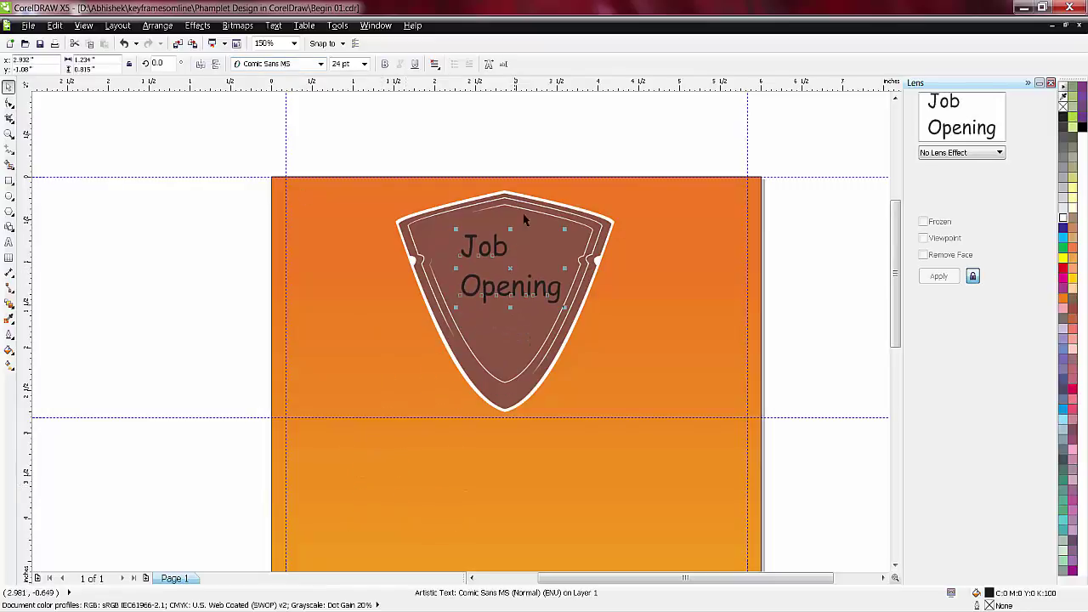
click(435, 65)
click(448, 113)
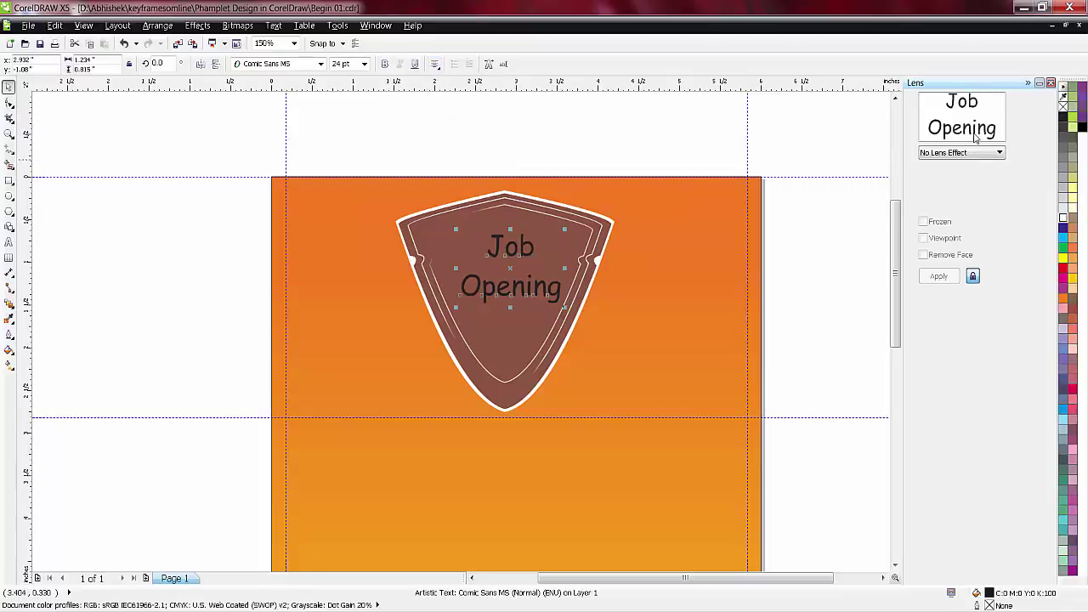
click(1061, 219)
click(719, 162)
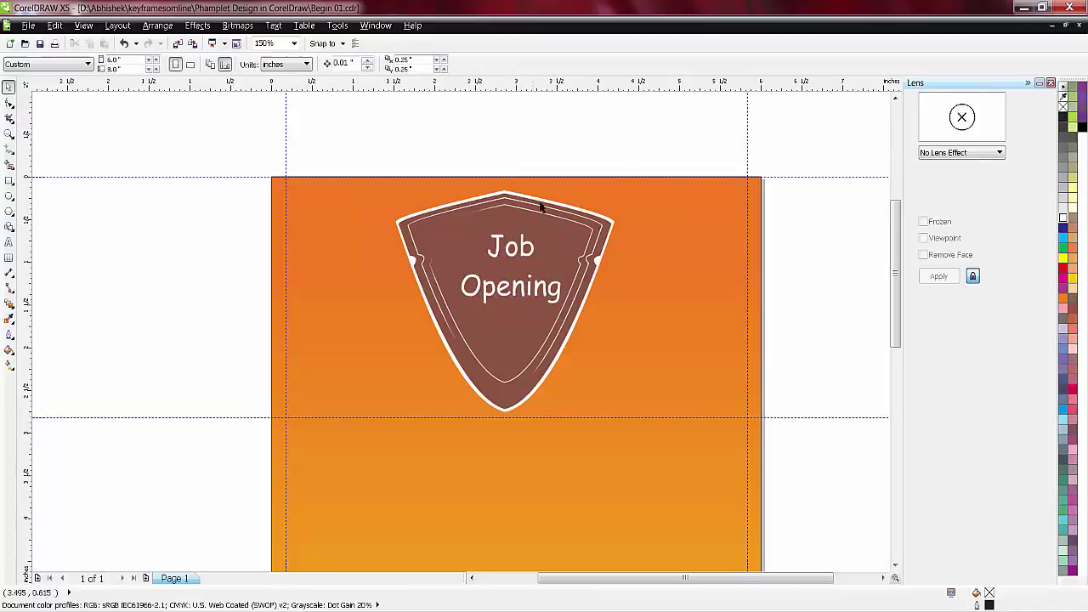
click(515, 256)
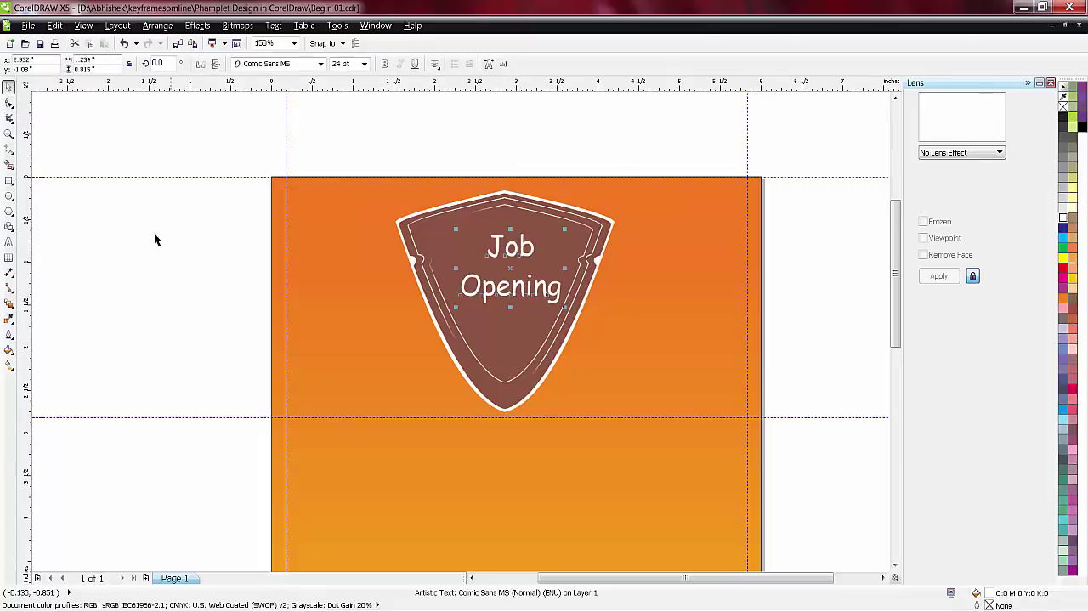
- Enlarge the Job Opening text slightly and nudge it up inside the shield
click(9, 305)
click(49, 367)
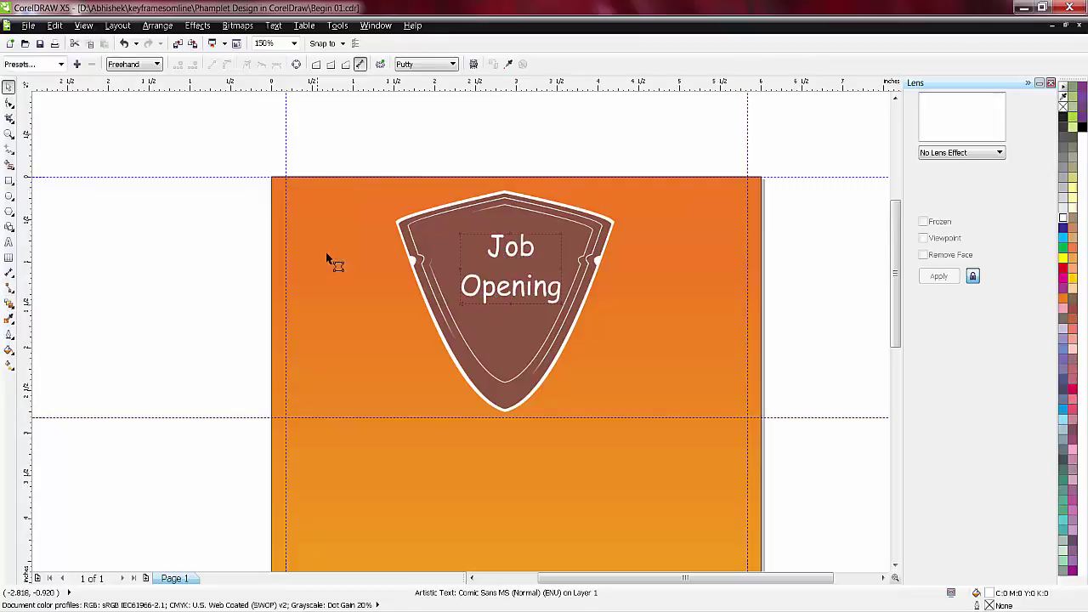
click(9, 87)
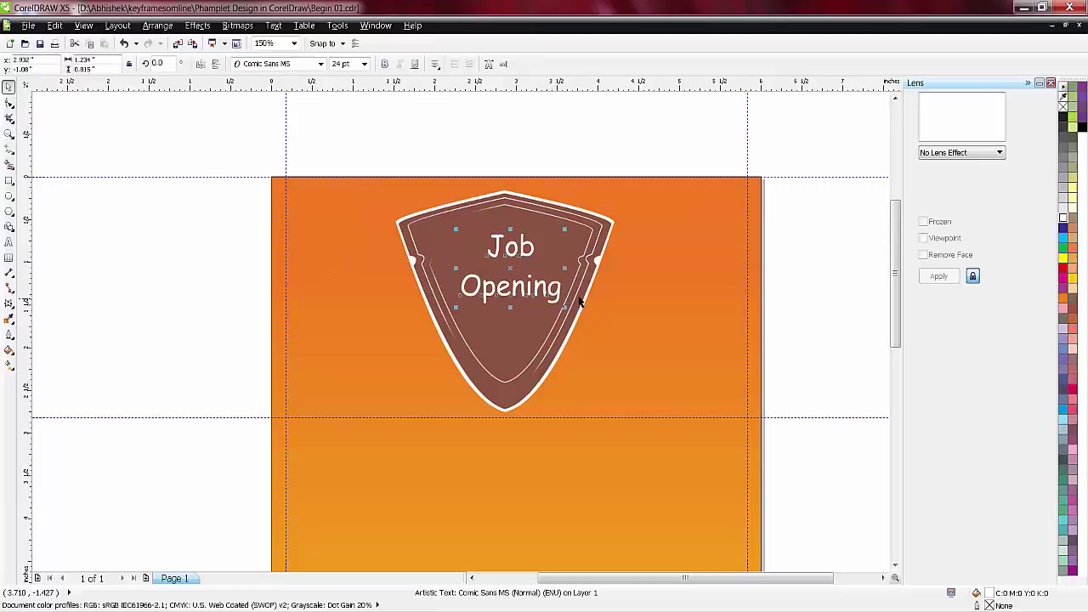
drag(569, 226, 571, 222)
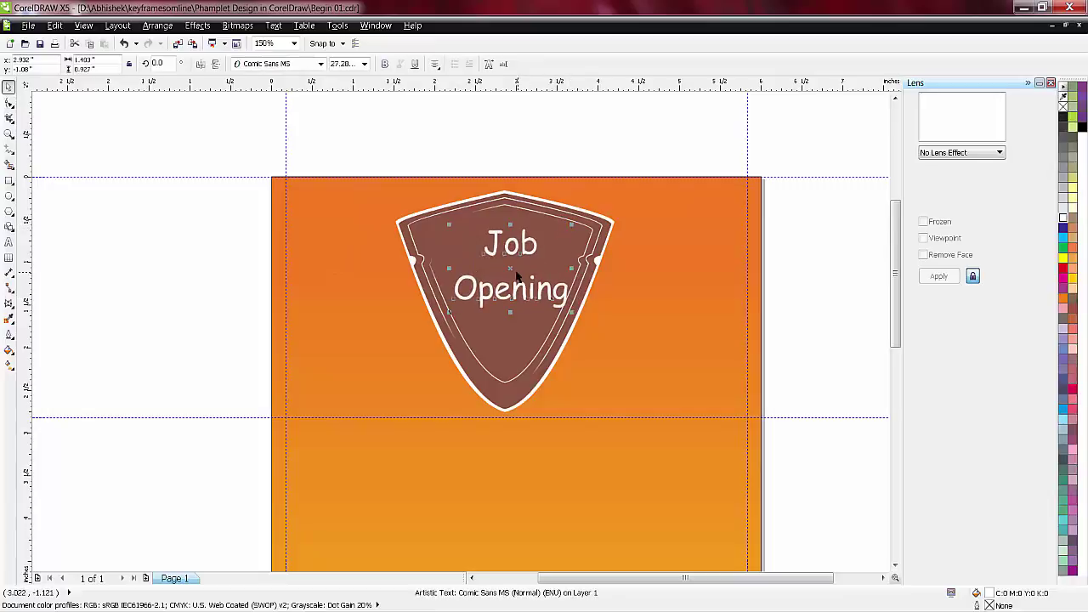
drag(510, 266, 506, 253)
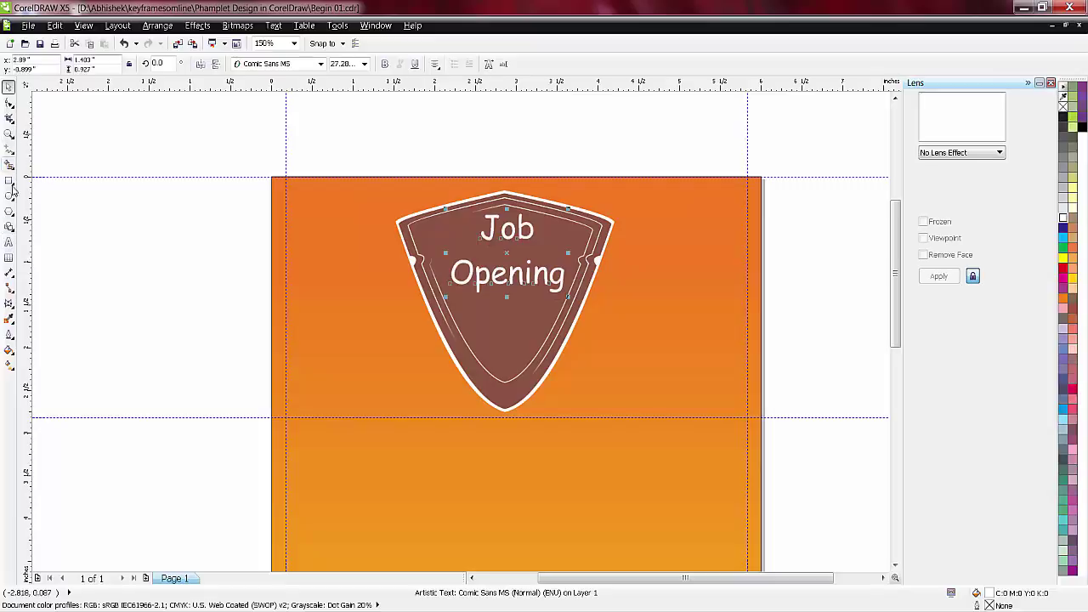
- Pull the text envelope's bottom-middle node down to bend it into an arc
click(8, 304)
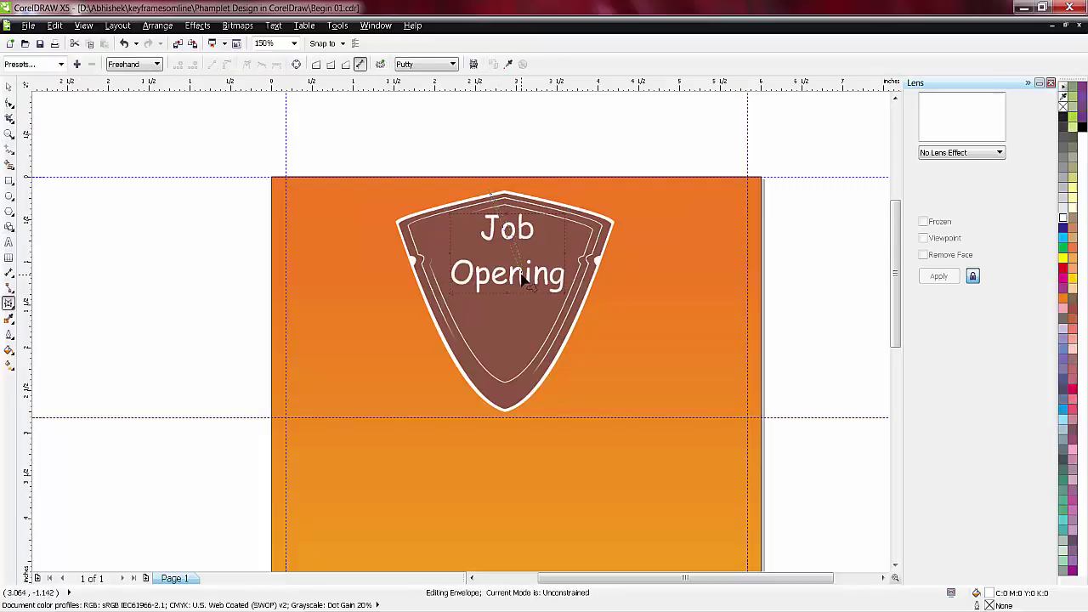
click(509, 215)
click(7, 102)
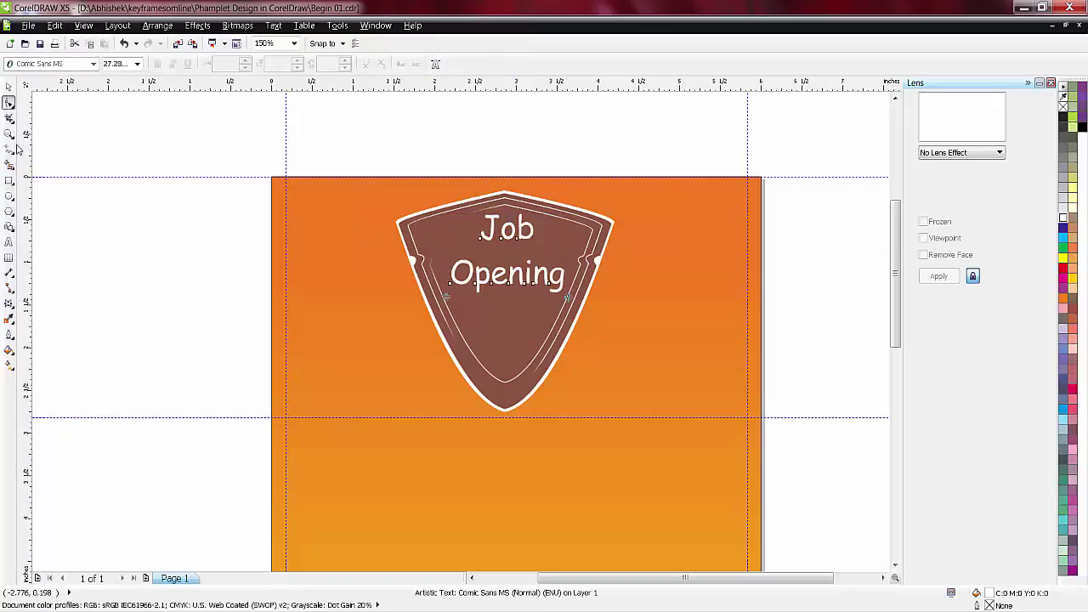
click(9, 302)
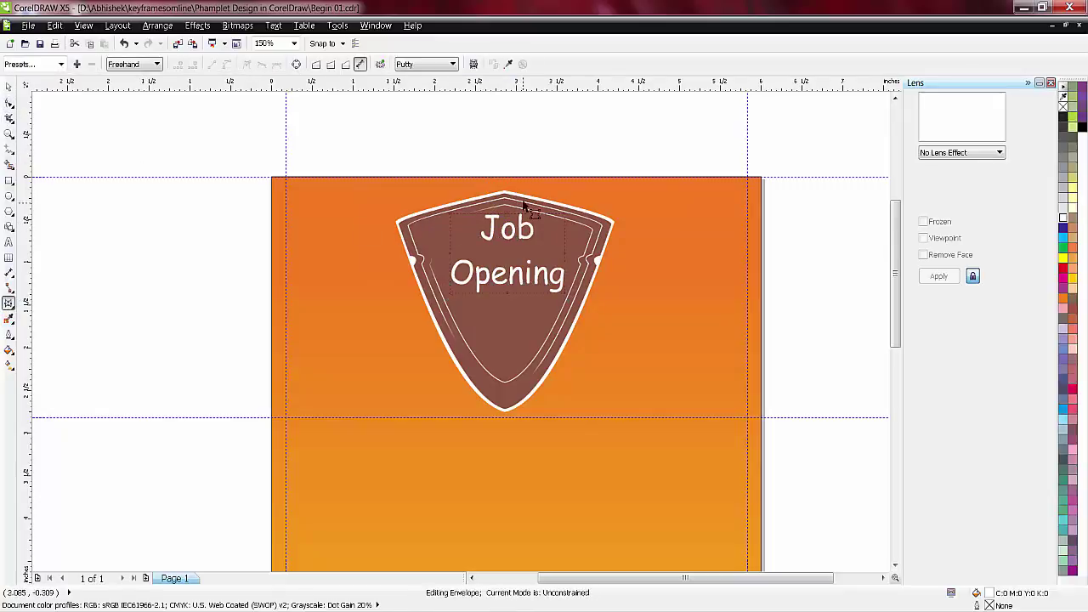
click(508, 294)
drag(504, 217, 508, 234)
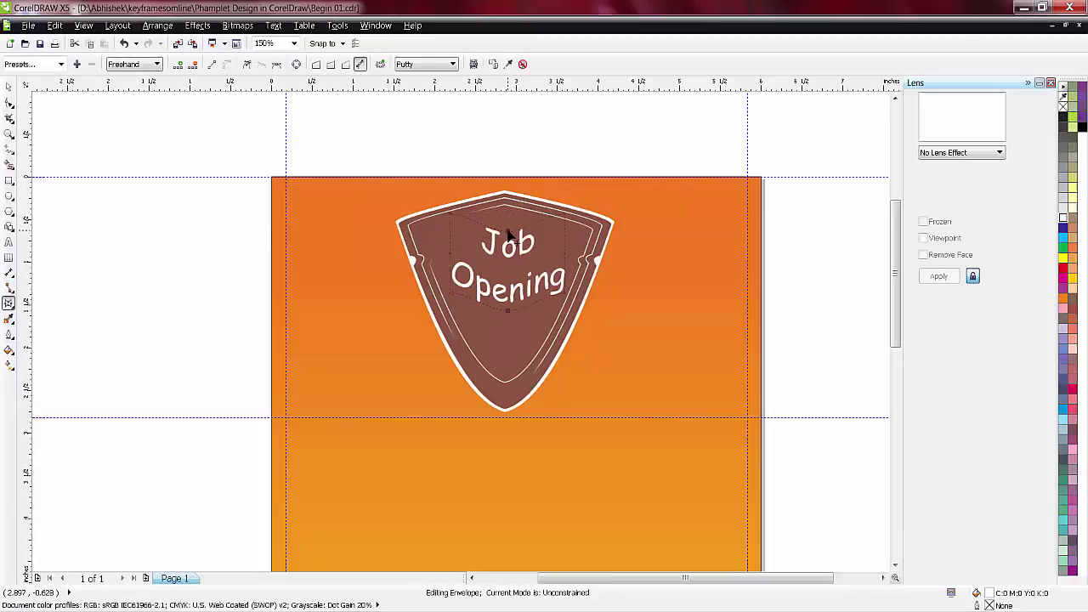
click(8, 86)
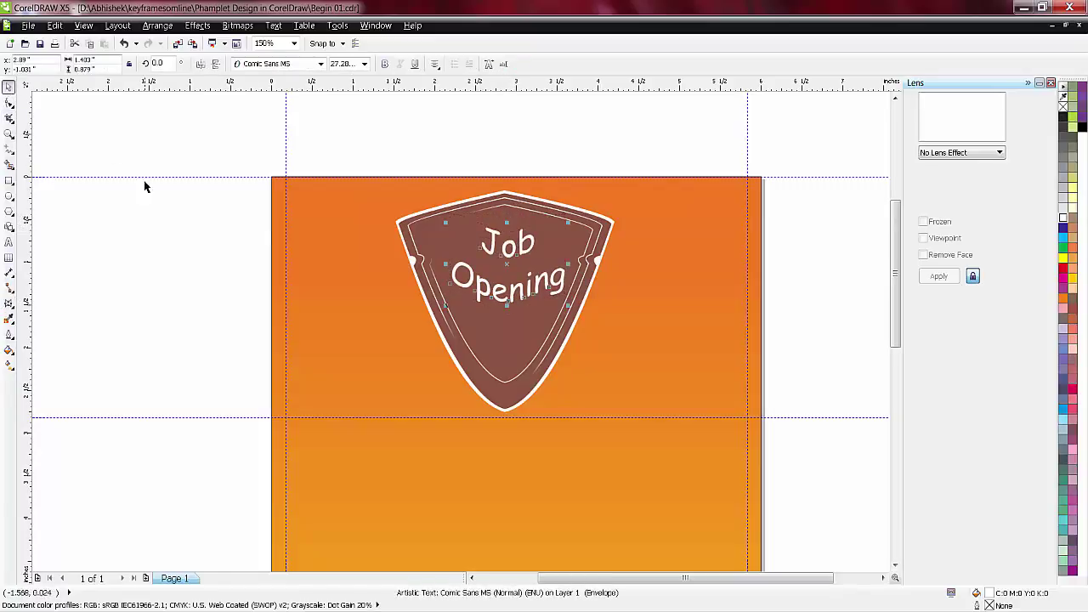
click(155, 213)
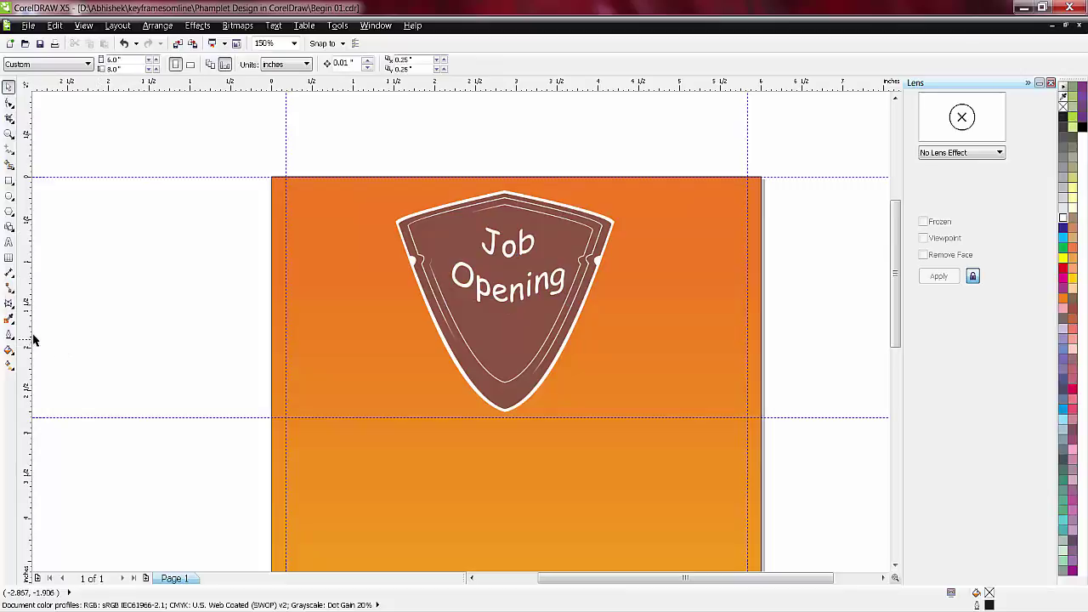
- Draw a notched ribbon banner low on the page
click(9, 227)
click(38, 276)
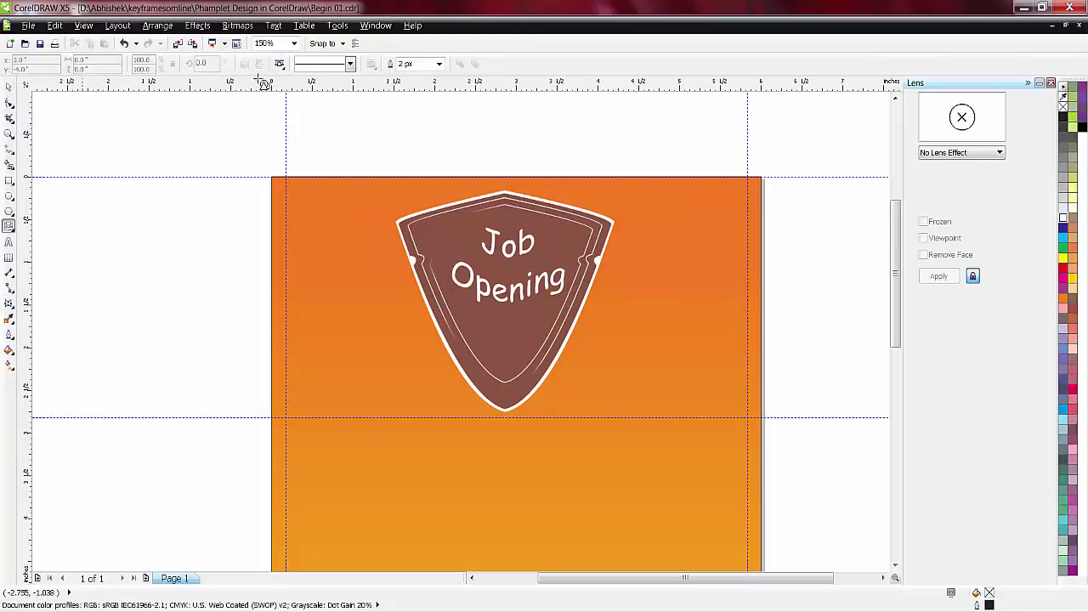
click(295, 65)
click(287, 101)
mouse_move(380, 469)
mouse_down()
mouse_move(519, 500)
mouse_move(668, 513)
mouse_up()
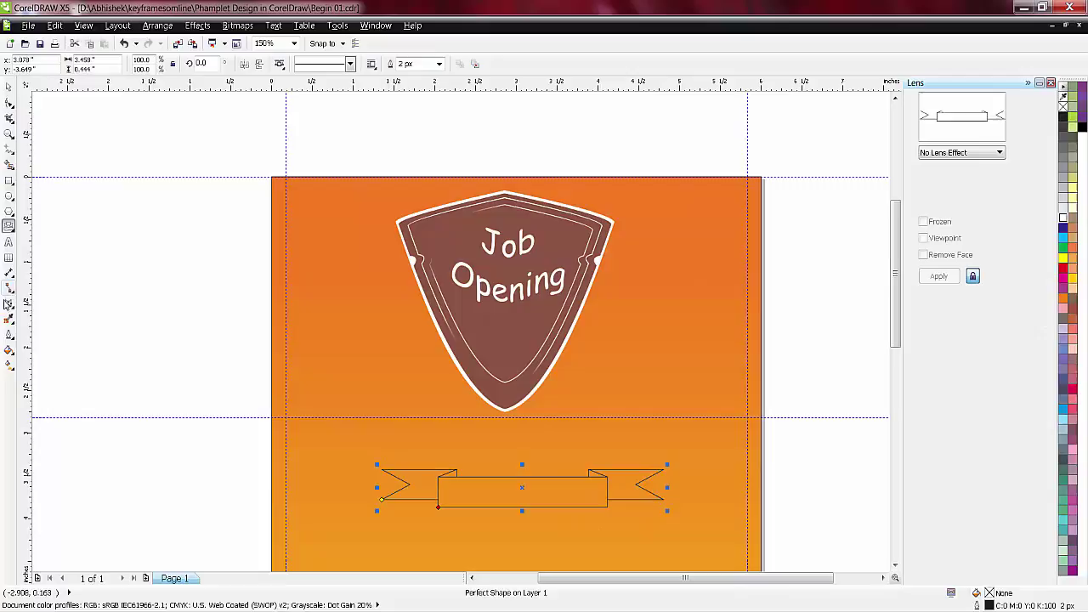
- Fill the banner with the page's orange, move it across the shield and widen its centre band
click(8, 318)
click(293, 190)
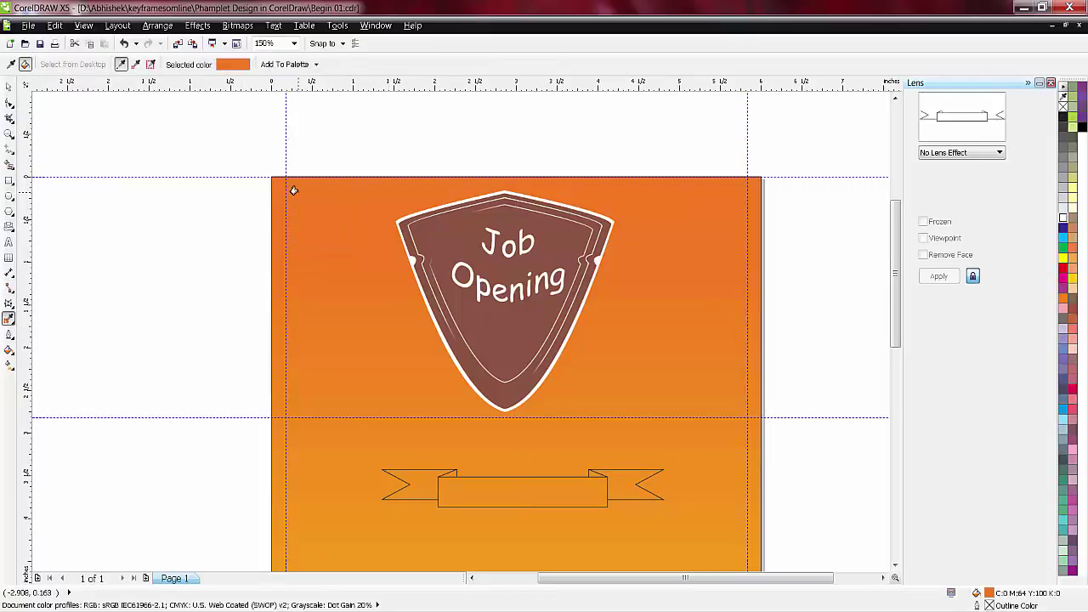
click(461, 480)
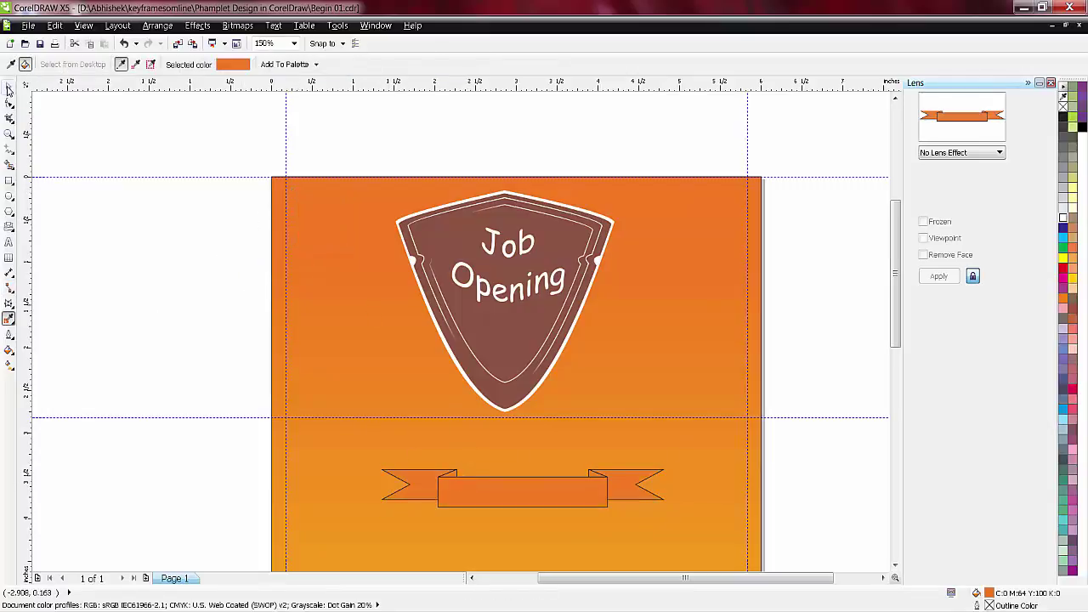
click(8, 86)
drag(520, 488, 508, 336)
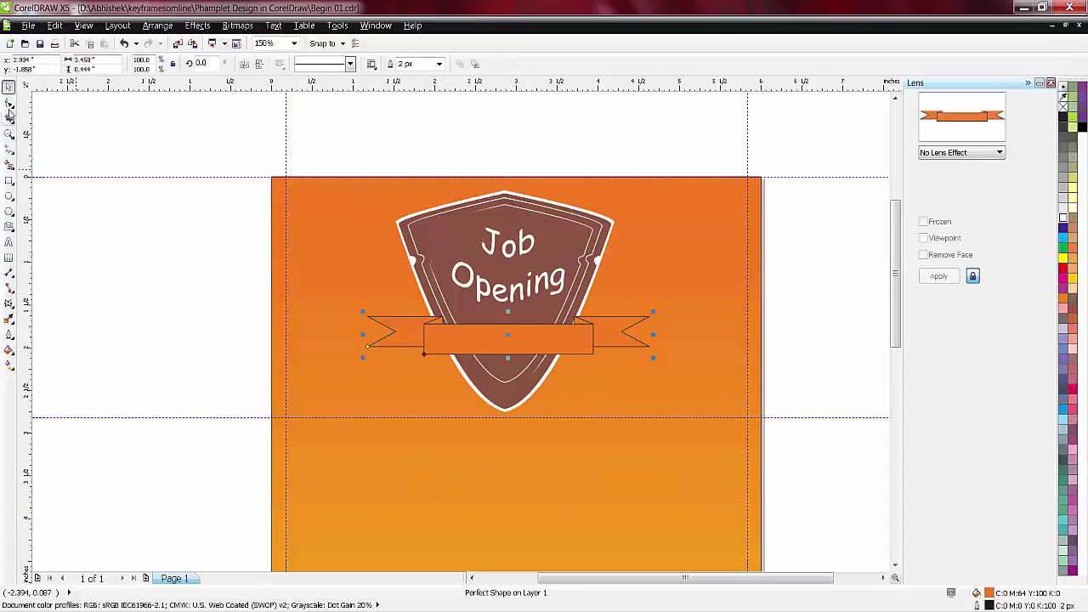
click(8, 102)
drag(424, 352, 404, 352)
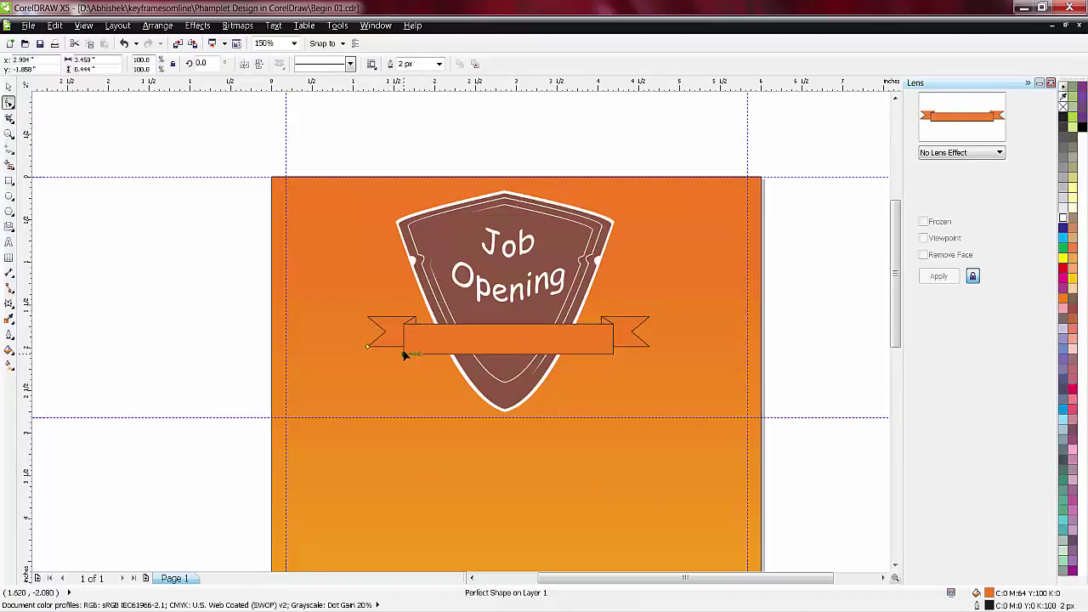
- Convert the banner to curves, sag its top edge, shrink it to about 86% width and reposition it
click(9, 89)
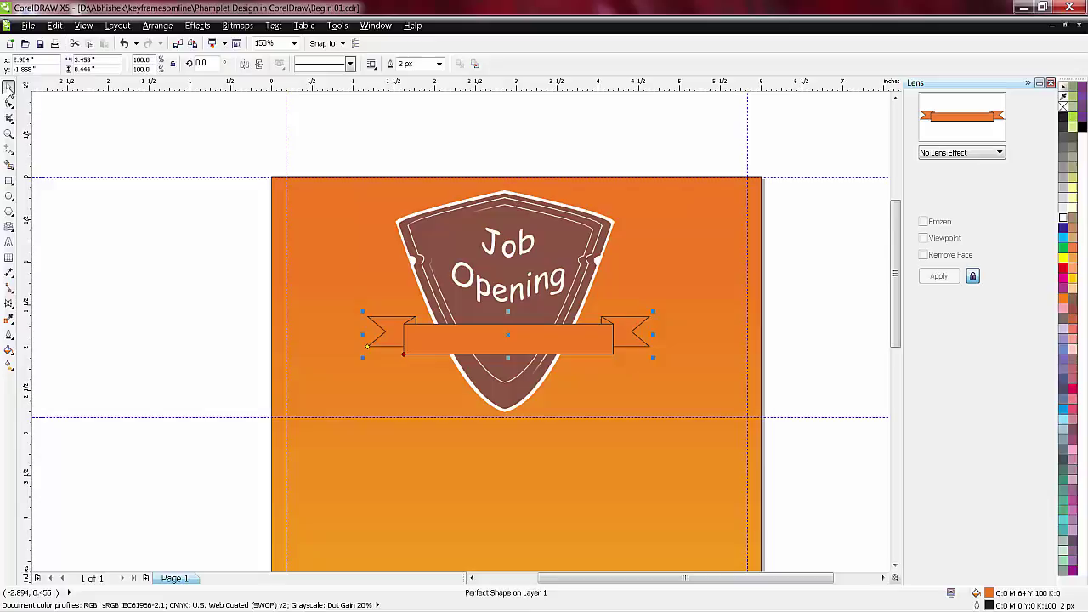
key(ctrl+q)
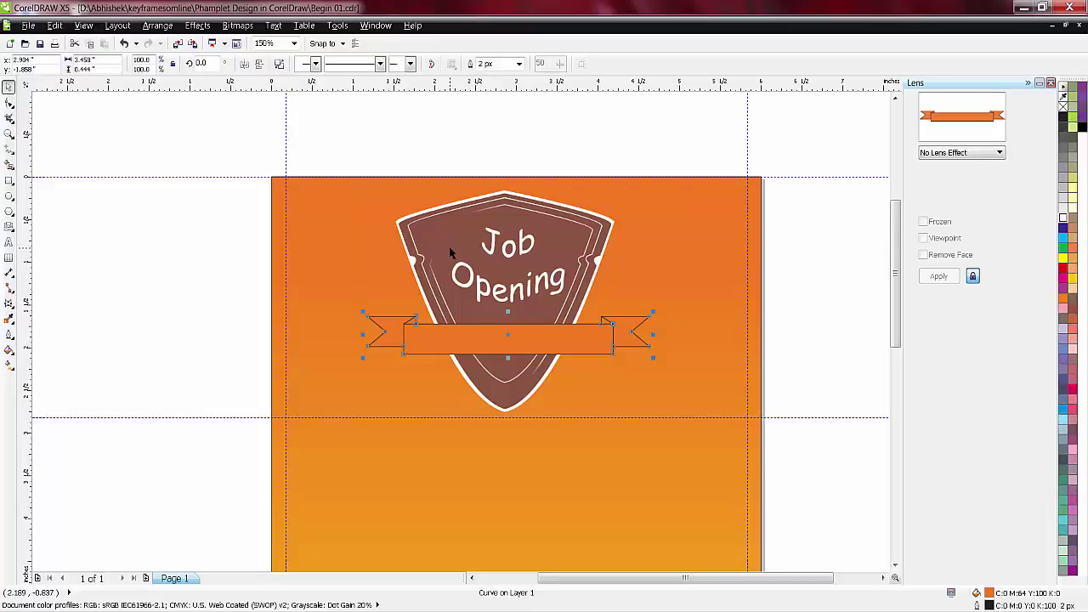
click(8, 302)
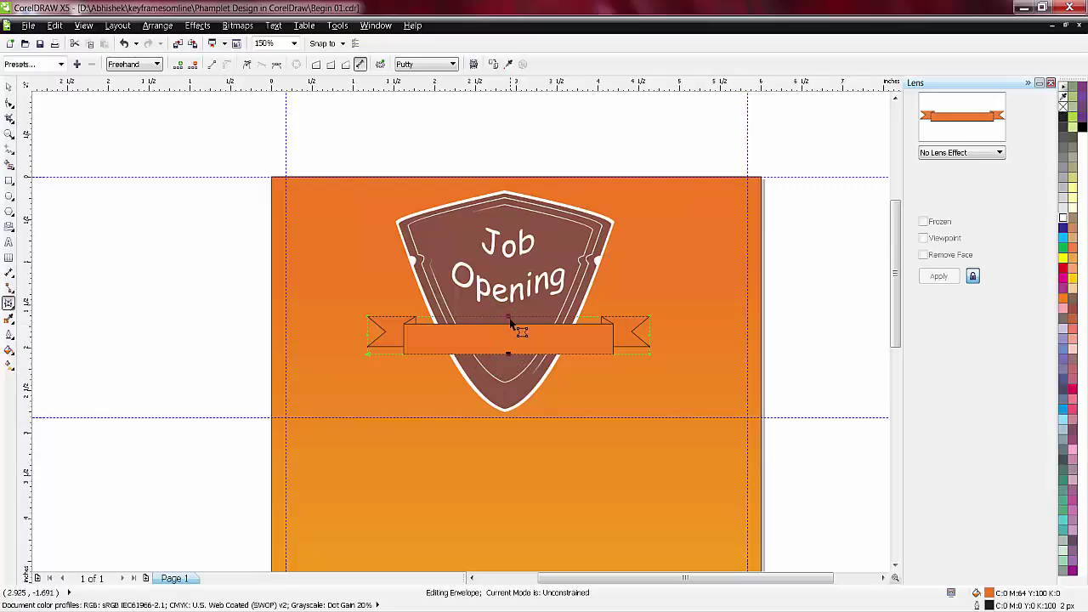
drag(507, 321, 507, 340)
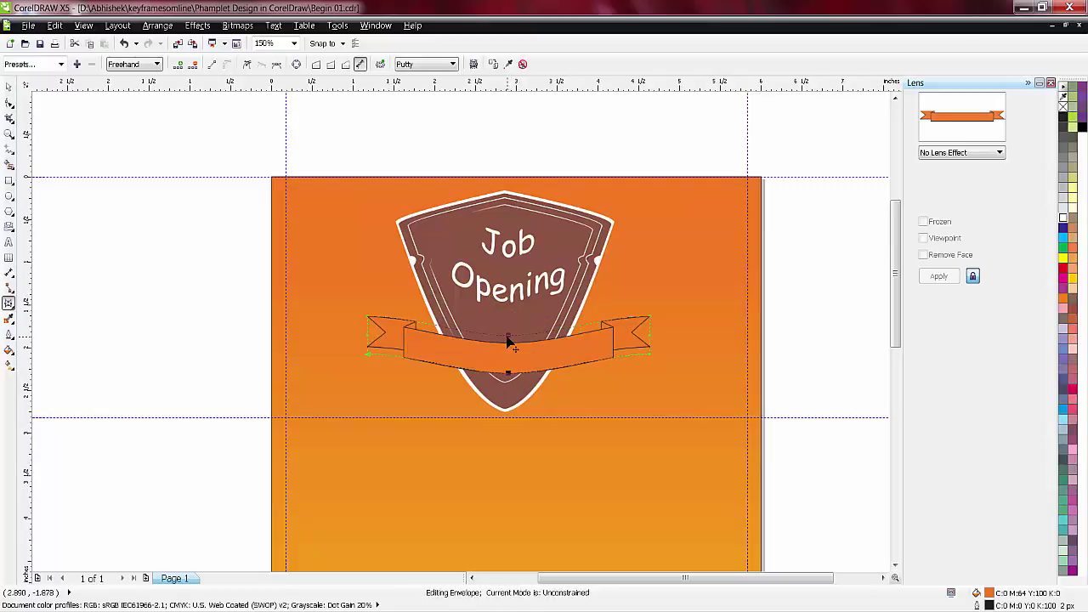
click(8, 86)
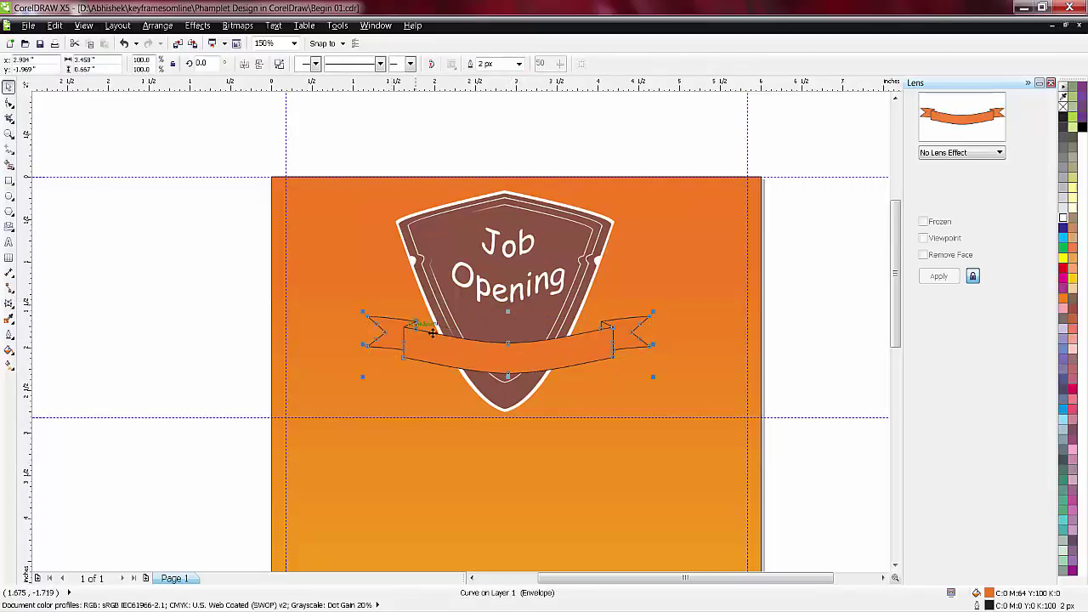
drag(653, 313, 634, 317)
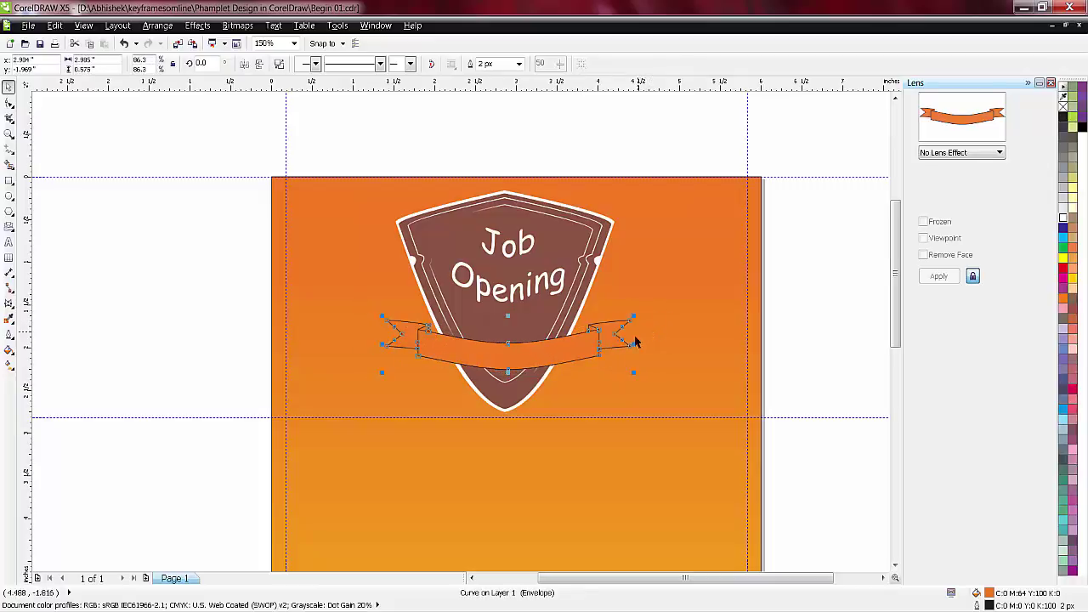
drag(498, 357, 508, 387)
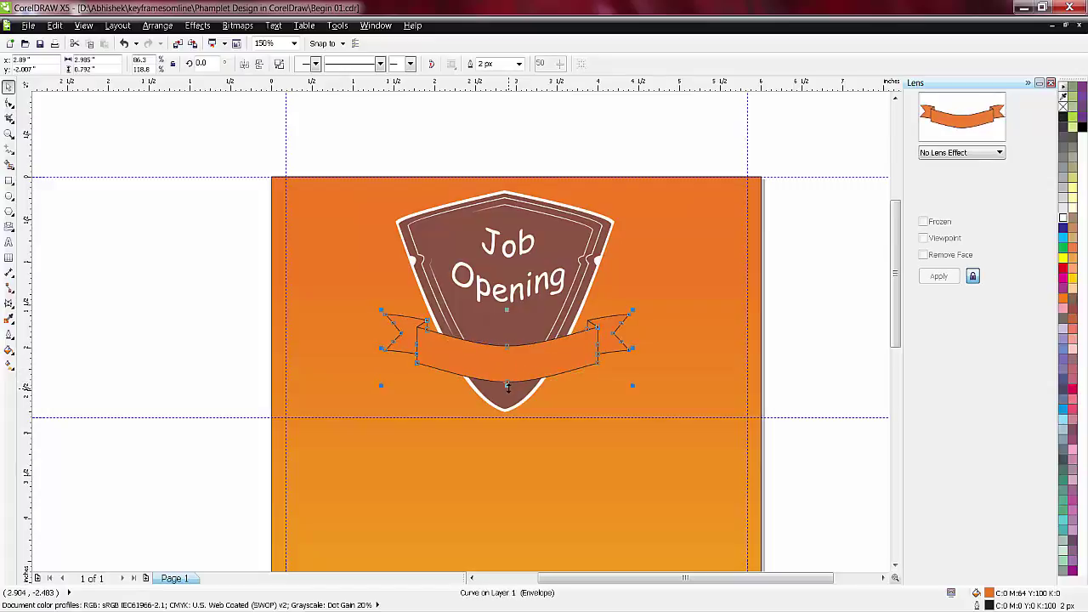
- Remove the ribbon's outline and move it slightly lower on the shield
click(776, 304)
click(553, 351)
right_click(1062, 106)
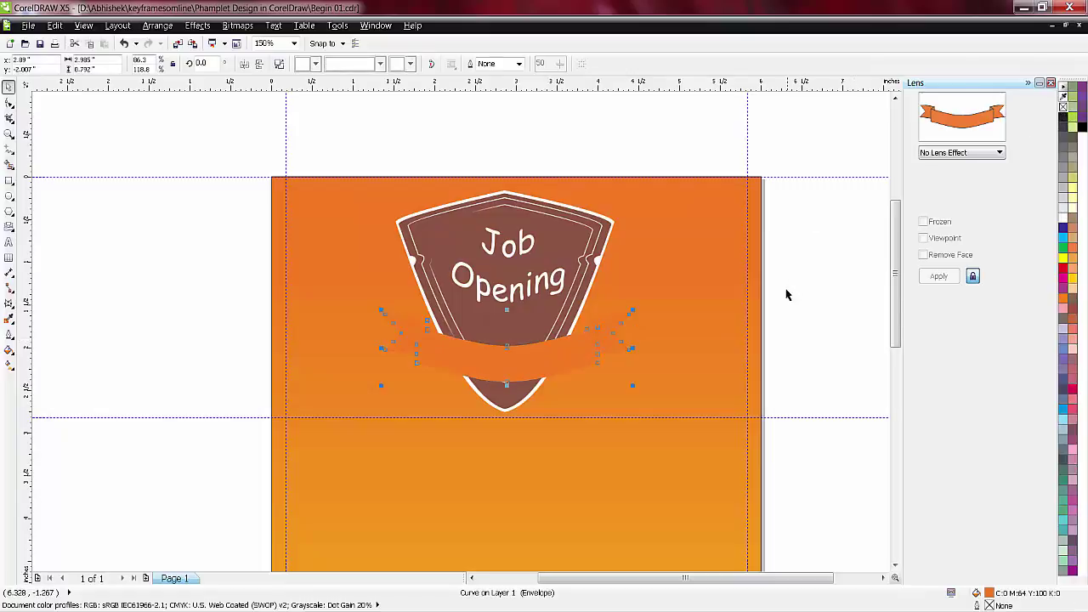
click(787, 295)
click(528, 361)
click(759, 389)
click(485, 361)
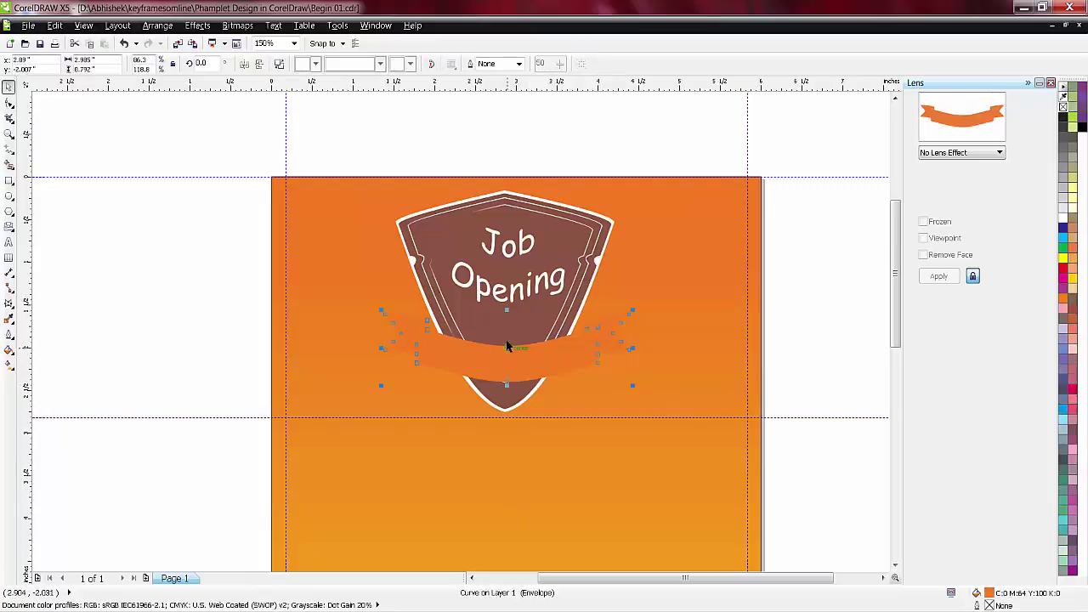
drag(509, 351, 509, 359)
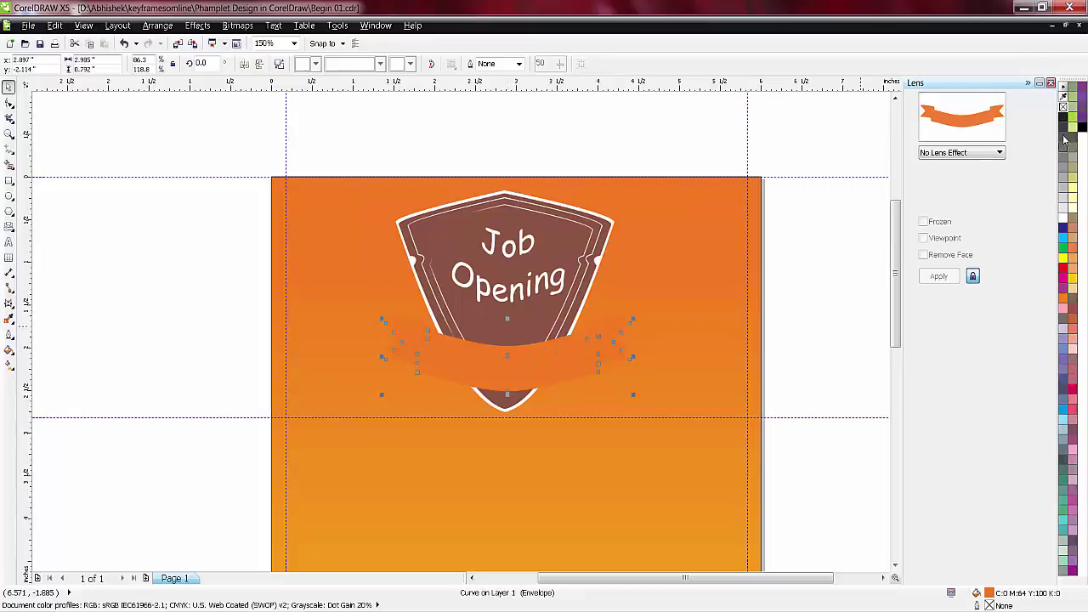
- Add a black ribbon edge and set the orange band just under its curve
click(1063, 125)
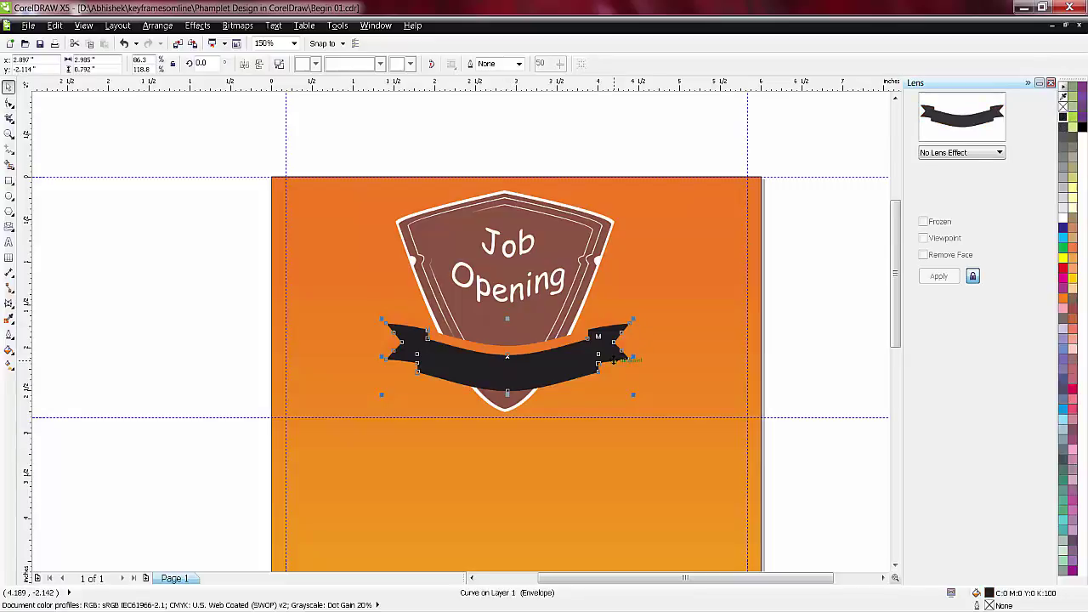
key(ctrl+z)
key(ctrl+z)
key(ctrl+z)
key(ctrl+z)
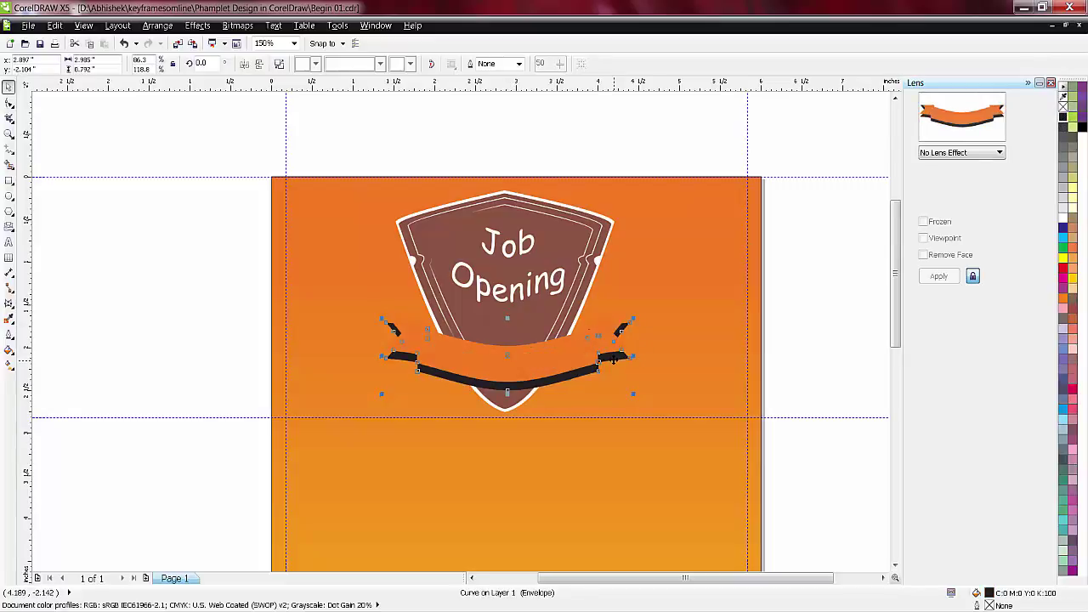
key(ctrl+z)
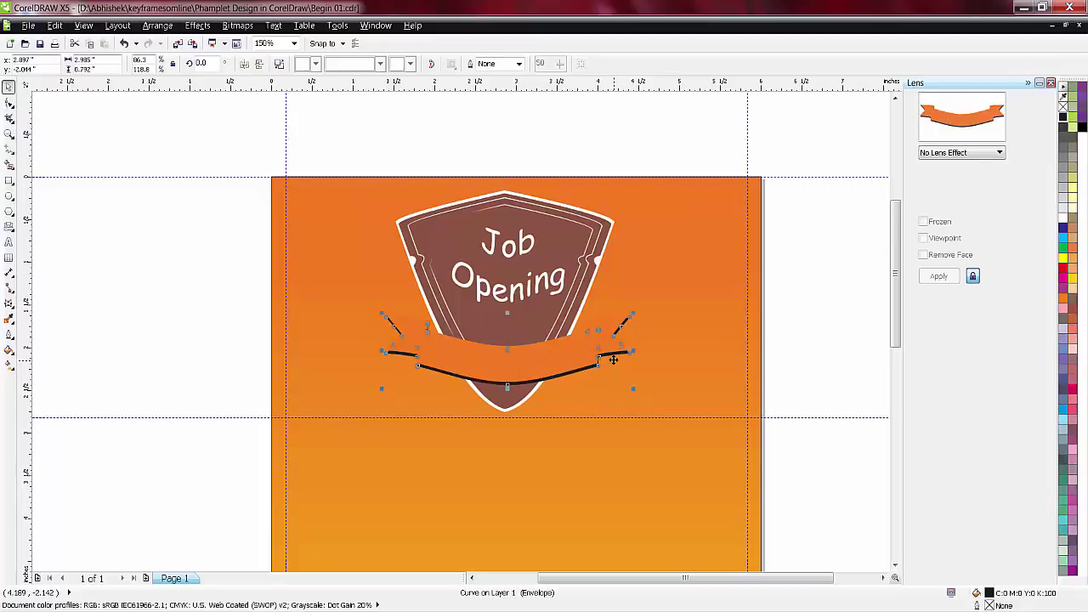
click(822, 287)
click(556, 371)
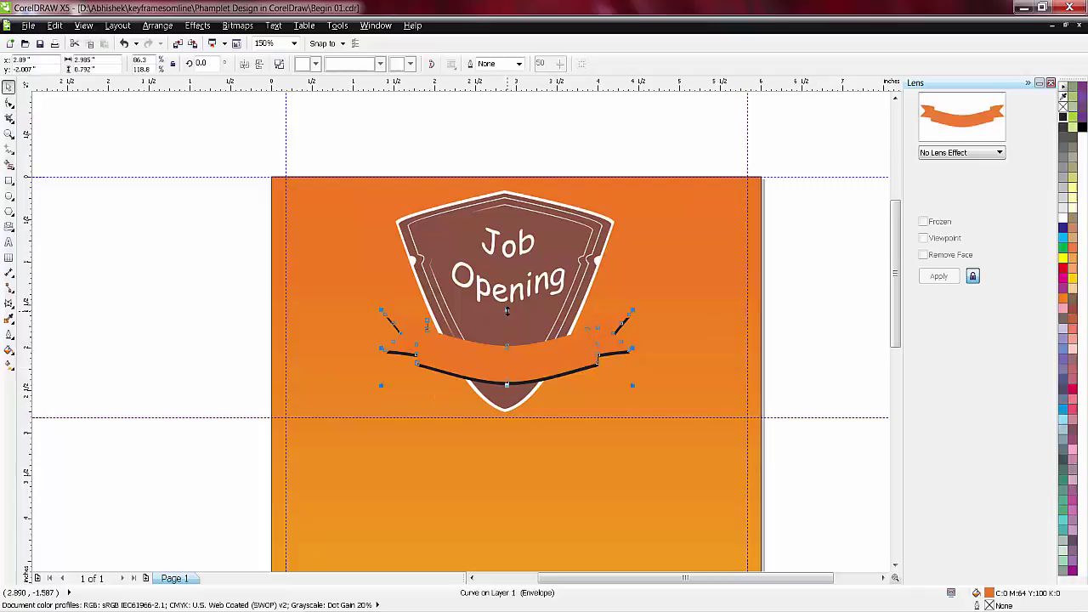
key(ctrl+z)
key(ctrl+z)
key(ctrl+z)
drag(505, 383, 505, 388)
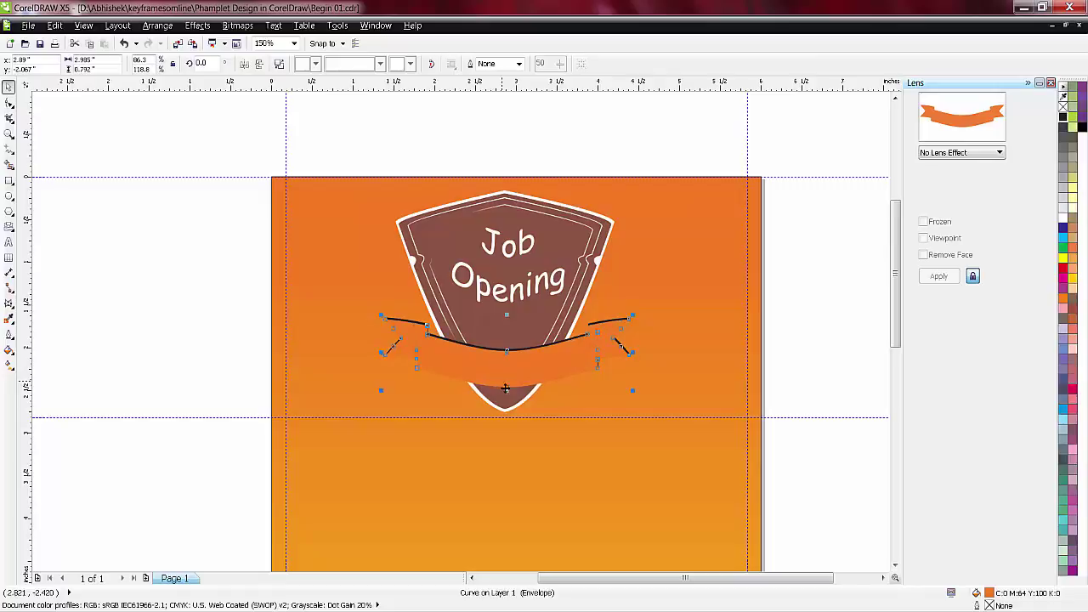
click(815, 277)
click(467, 374)
- Stretch the ribbon taller downward so its bottom edge curves as well
scroll(453, 342, up, 4)
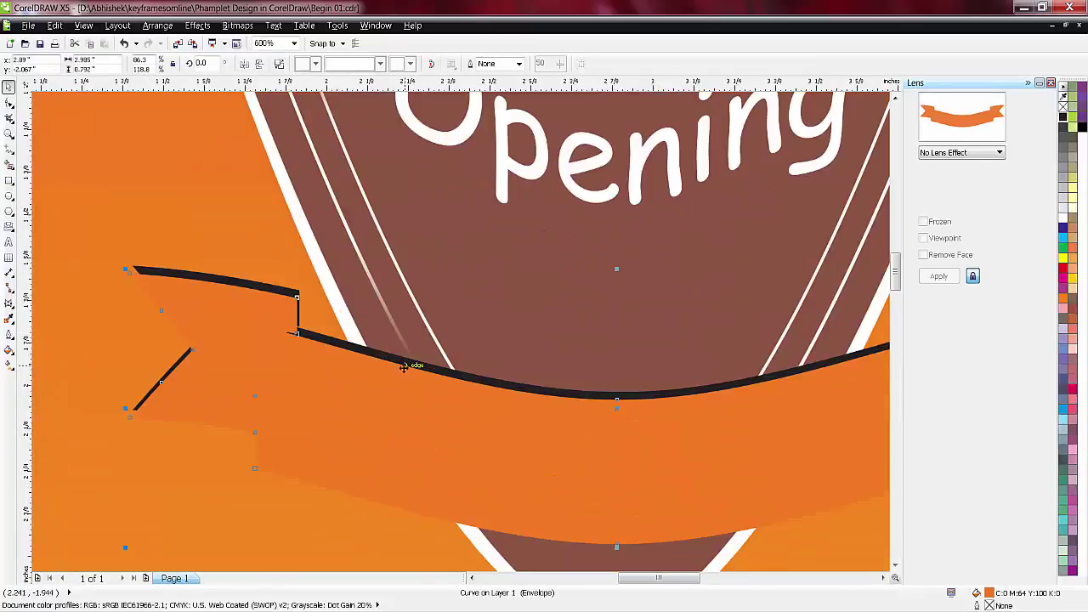
scroll(563, 365, down, 2)
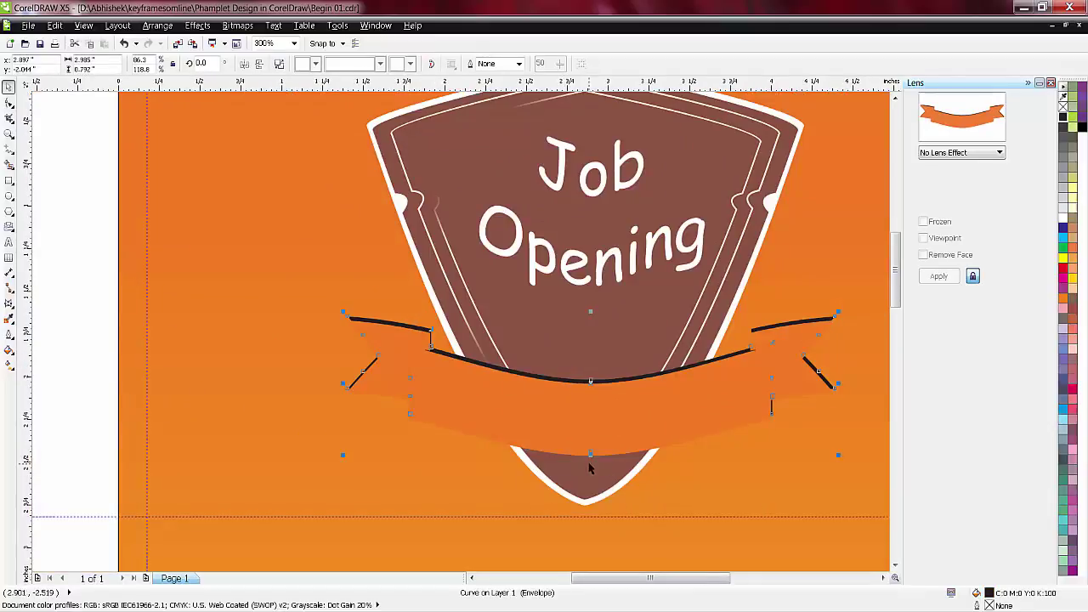
drag(588, 453, 592, 463)
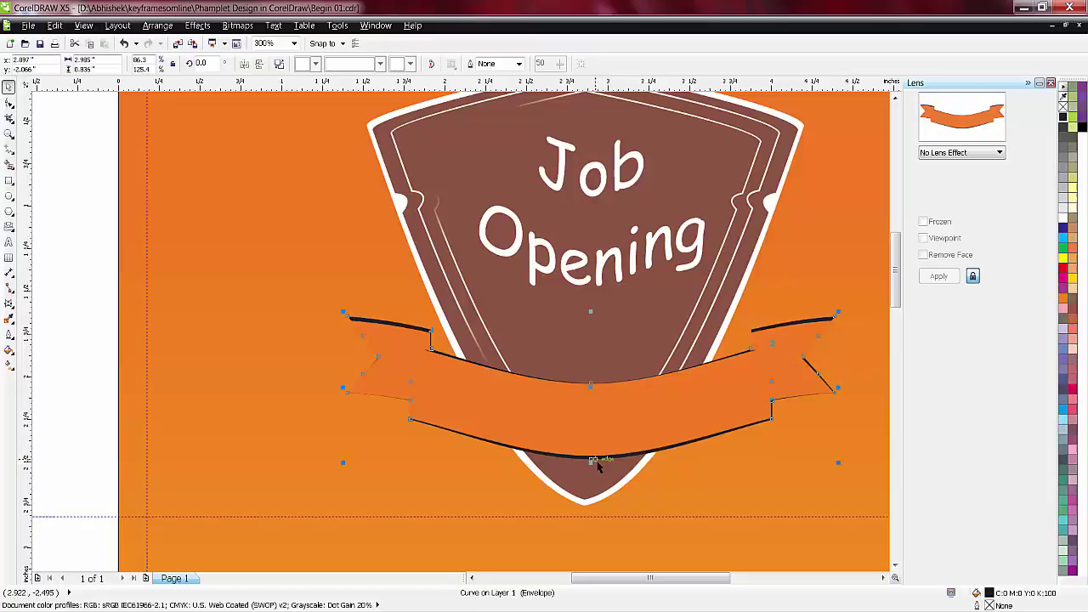
scroll(213, 388, down, 2)
click(118, 299)
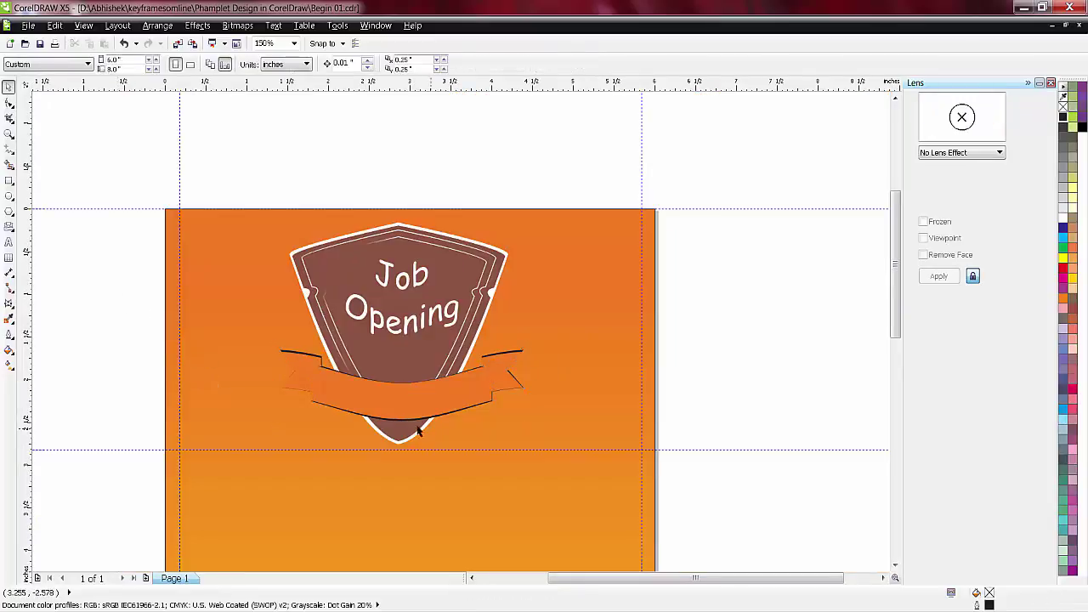
scroll(398, 423, up, 2)
click(373, 403)
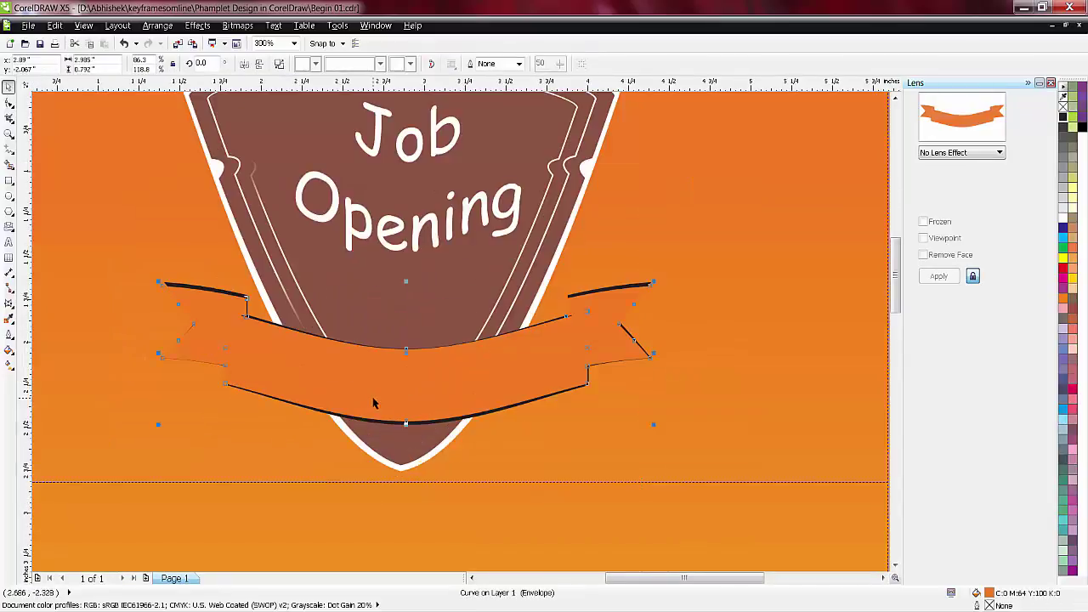
scroll(373, 403, down, 2)
- Type the word 'Designer' on the lower part of the page
click(105, 356)
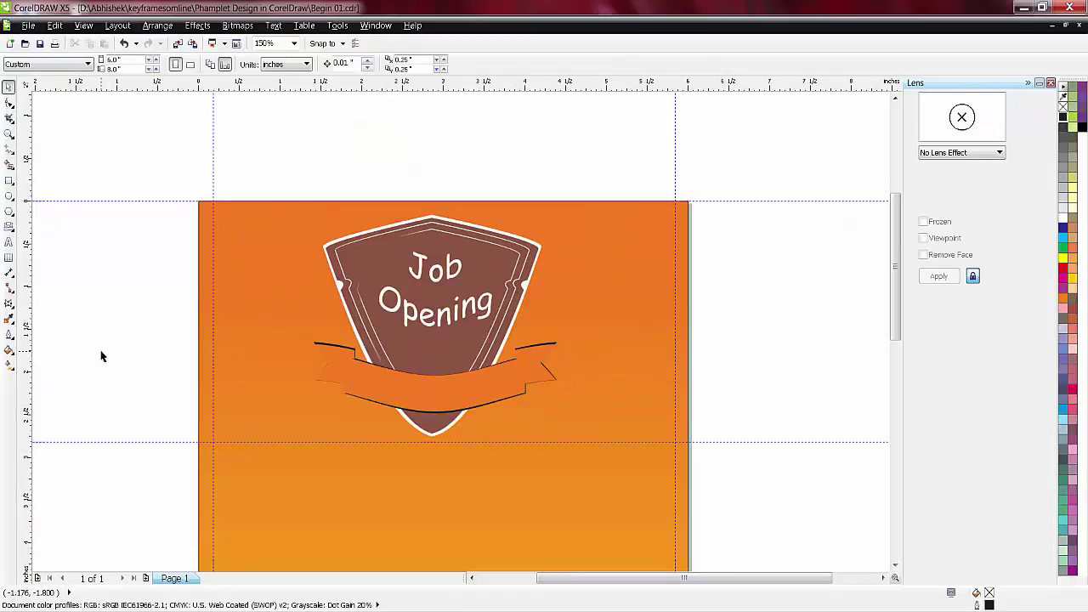
click(9, 242)
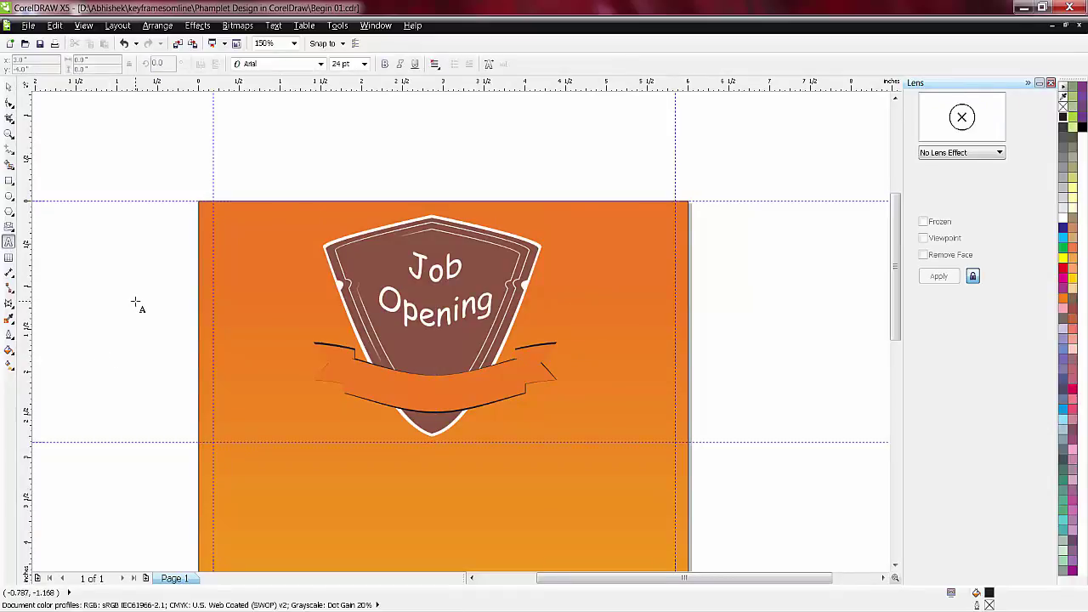
click(306, 499)
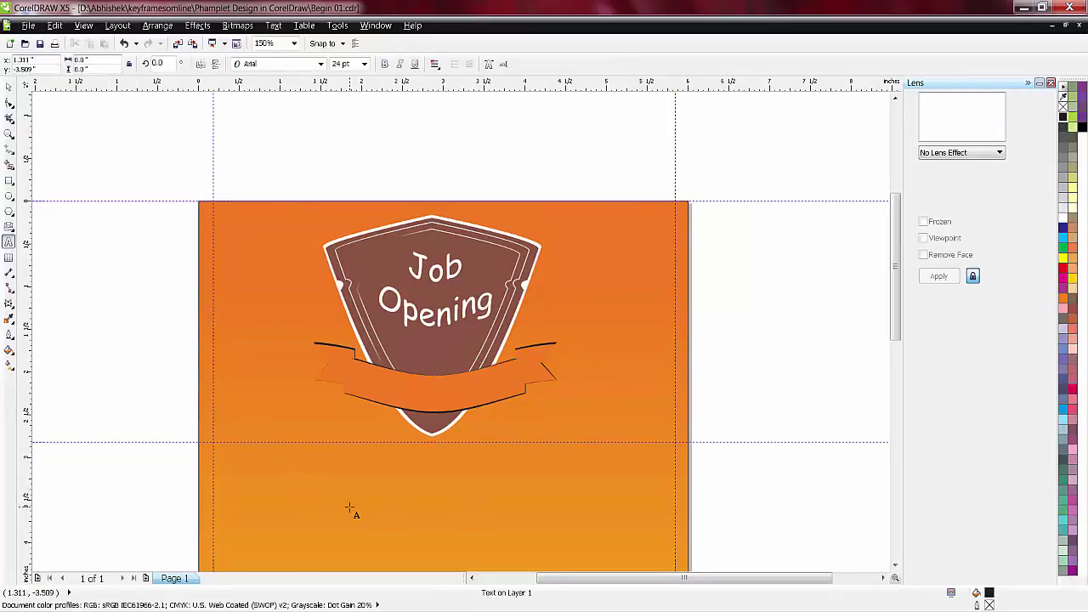
text(Designer)
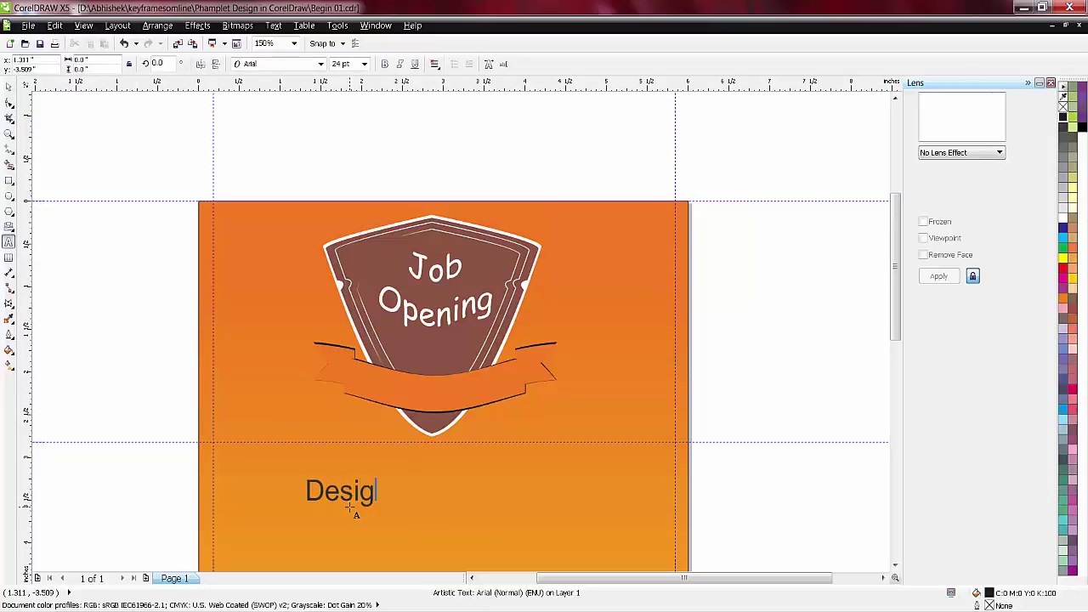
click(10, 86)
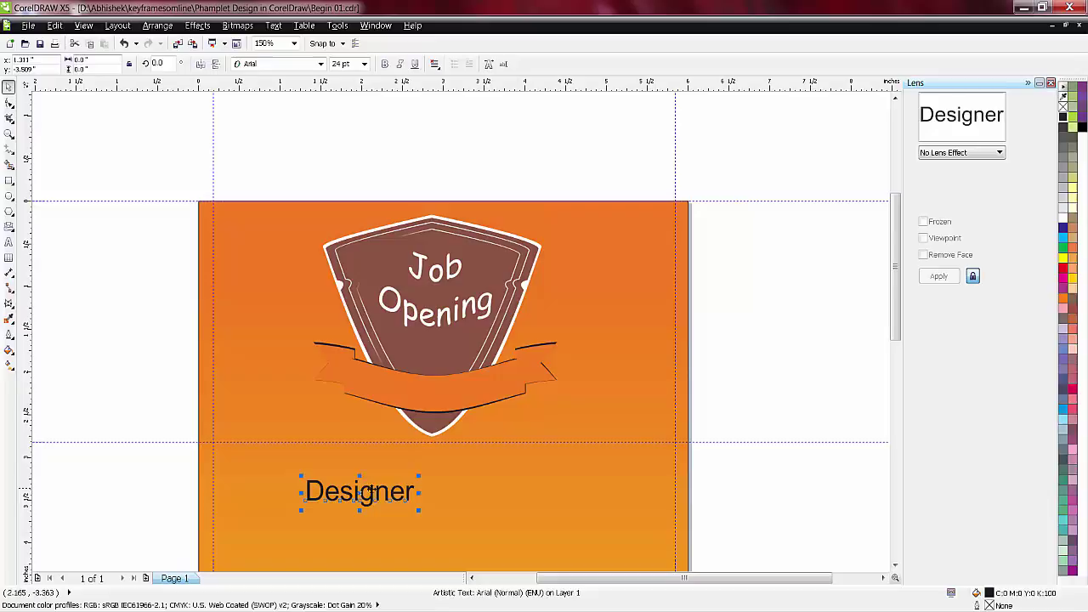
- Move 'Designer' onto the orange ribbon, make it white and enlarge it to about 25.77 pt
drag(396, 488, 433, 391)
scroll(433, 391, up, 1)
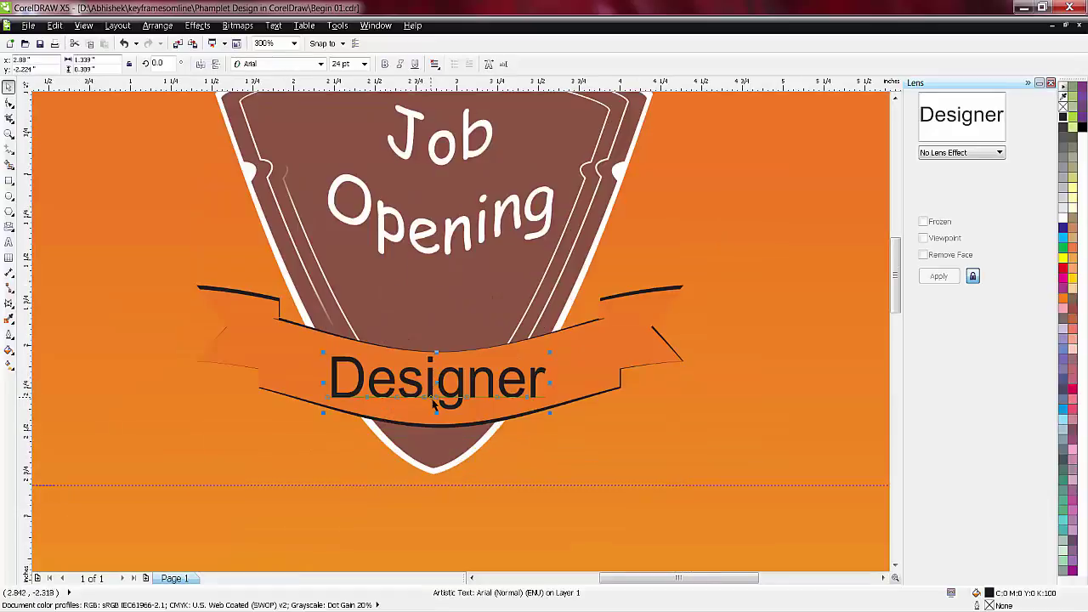
click(1065, 221)
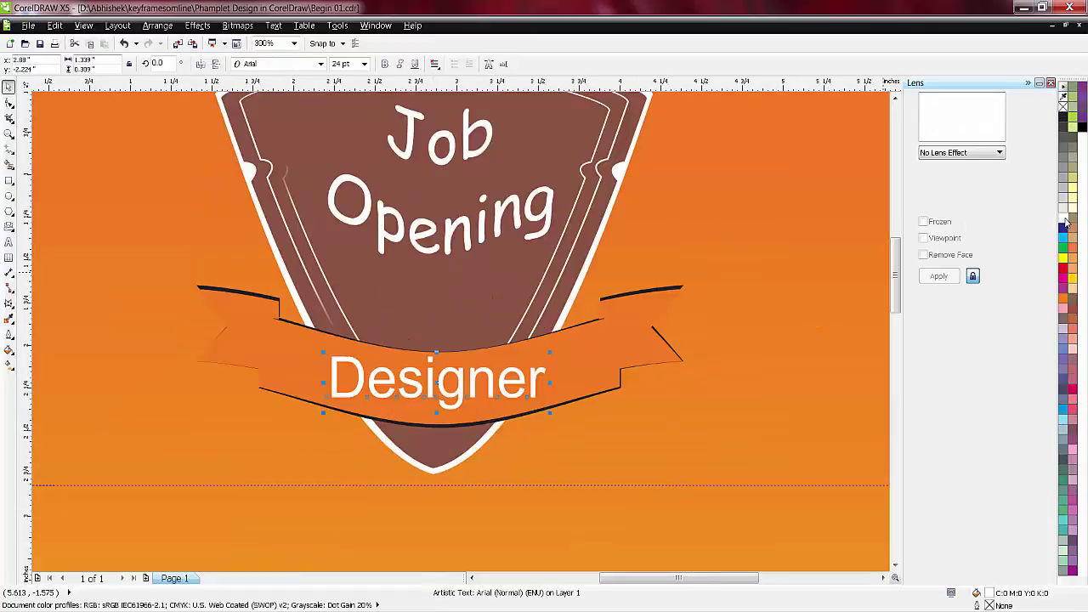
click(1061, 120)
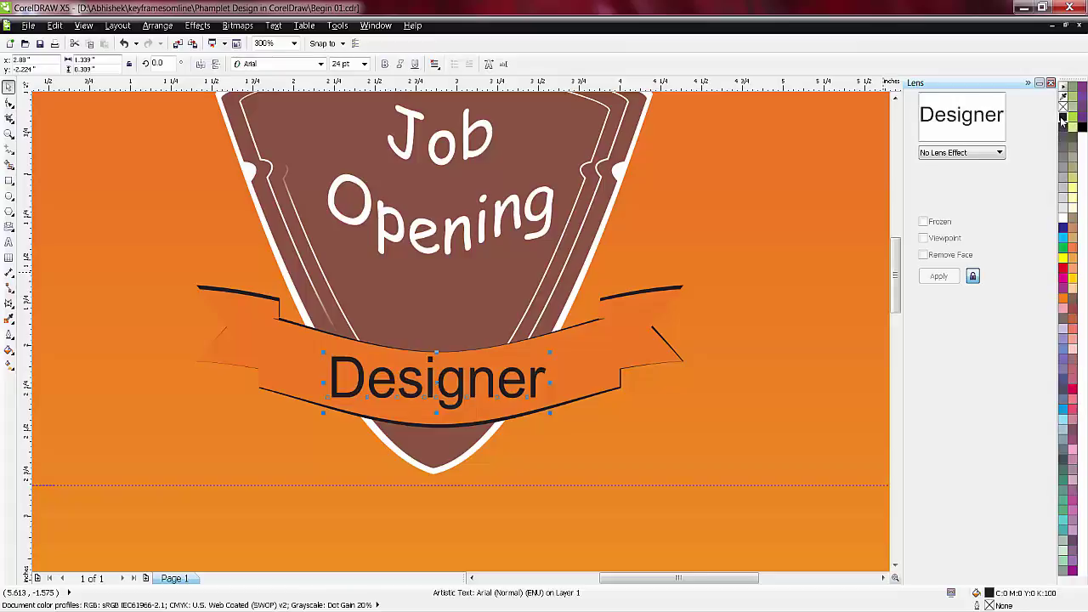
click(1064, 218)
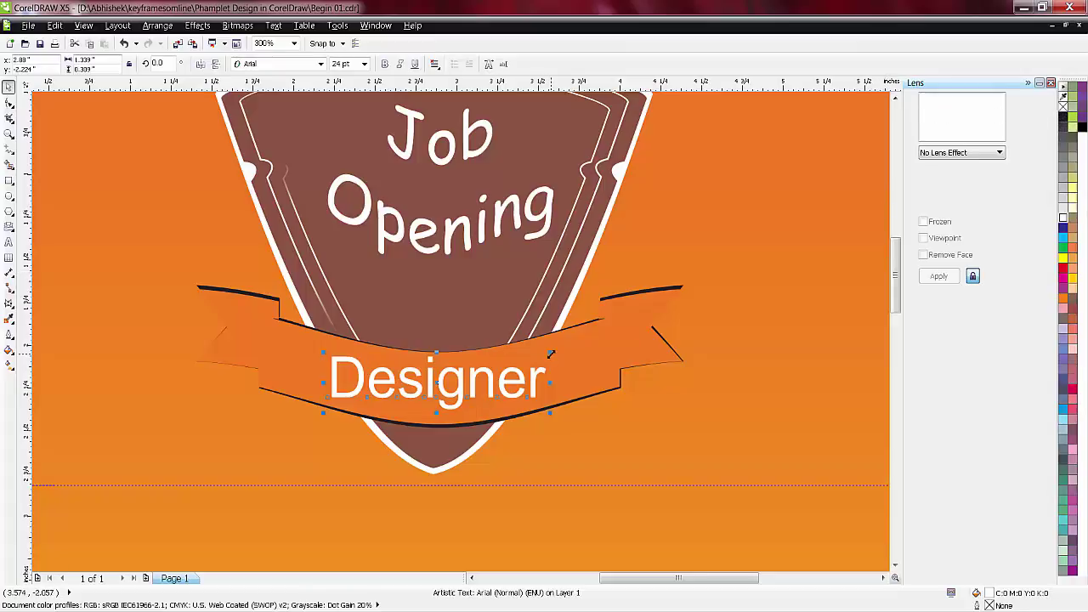
drag(550, 353, 558, 348)
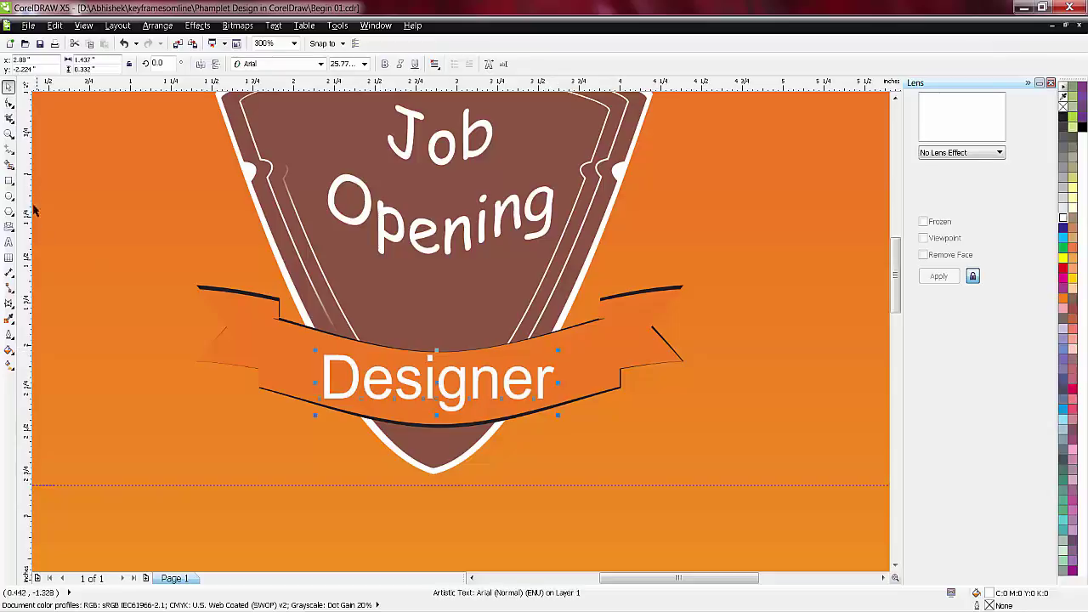
- Envelope-bend 'Designer' along the ribbon's curve, then raise it and stretch it wider on both sides
click(10, 303)
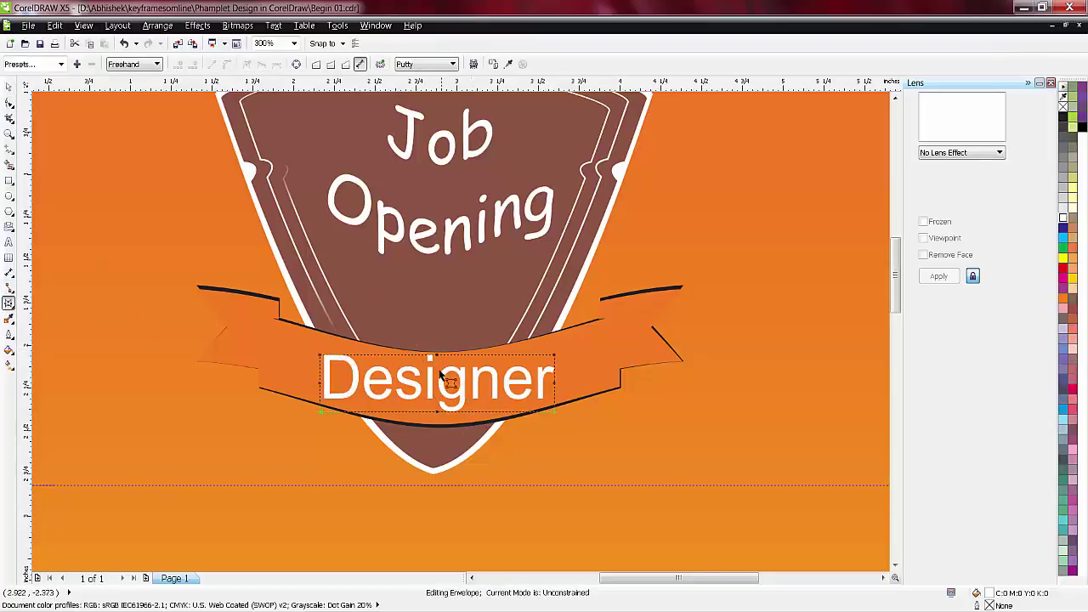
drag(454, 340, 427, 464)
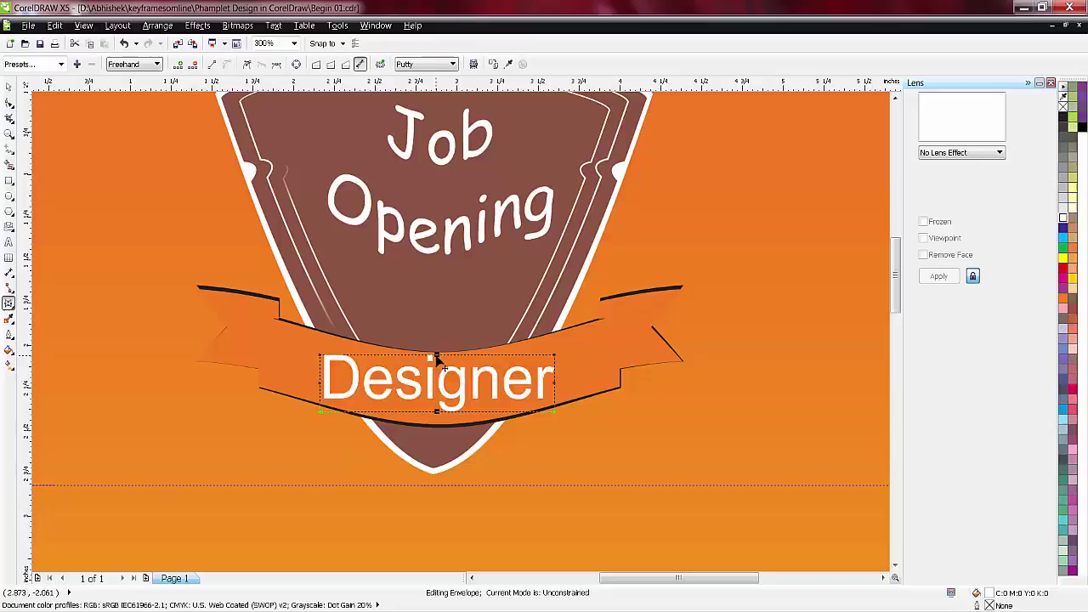
drag(436, 355, 436, 382)
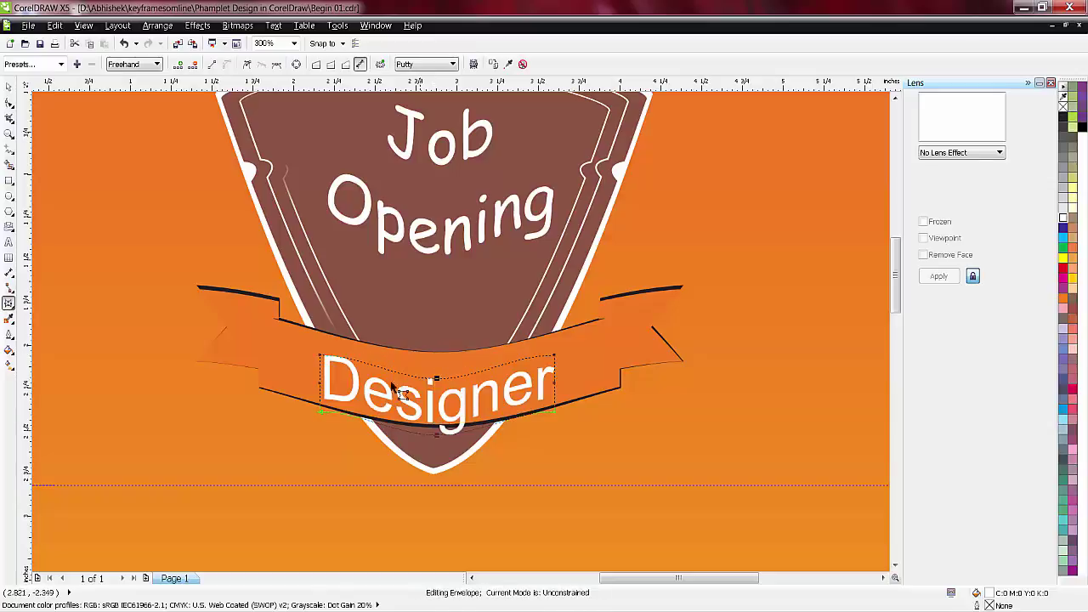
click(9, 86)
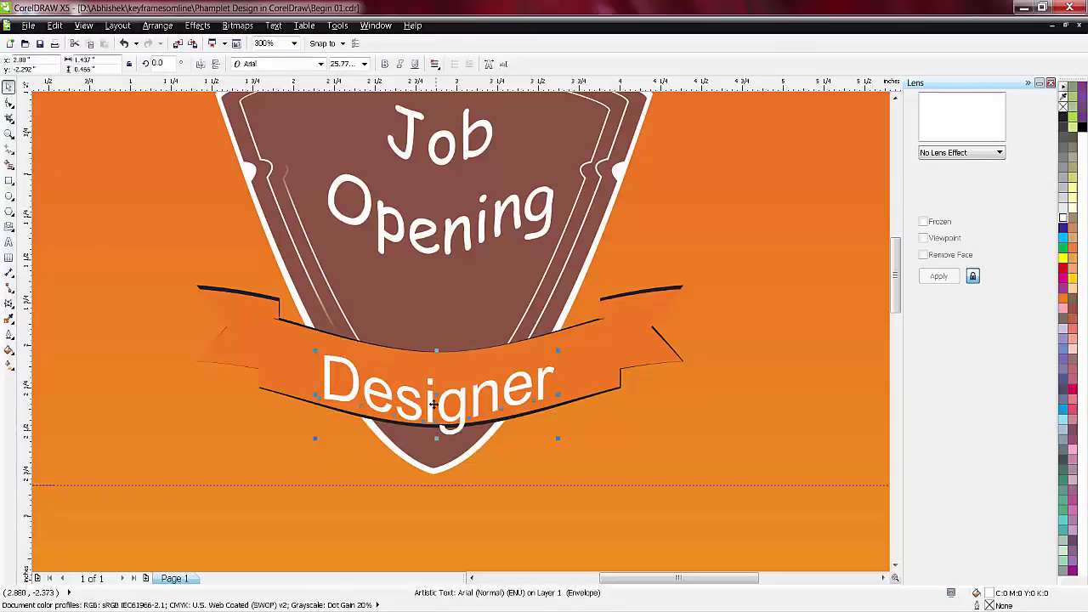
drag(433, 404, 432, 392)
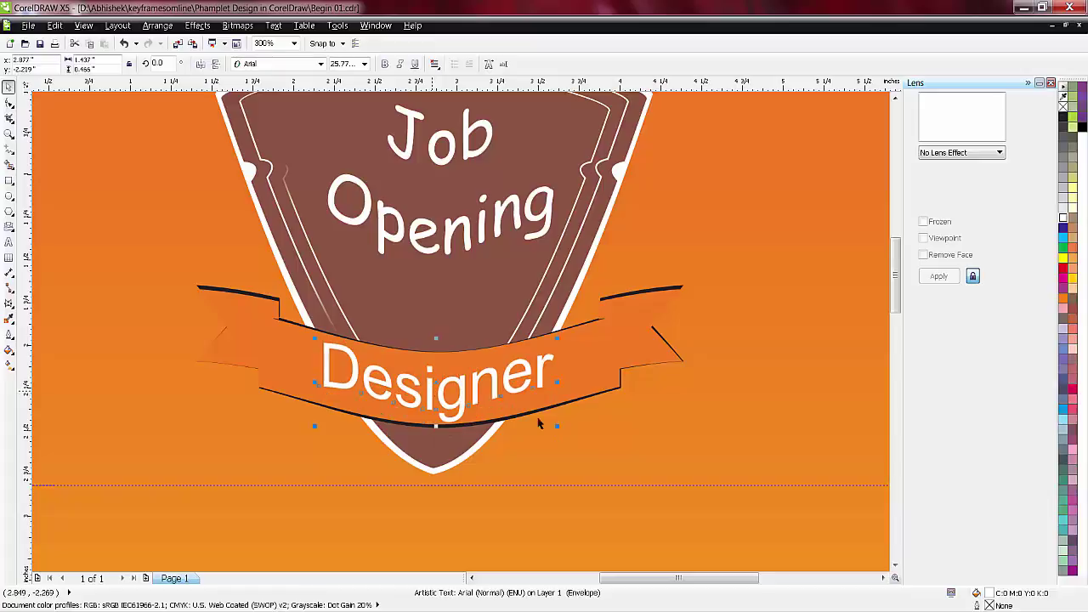
drag(554, 383, 565, 383)
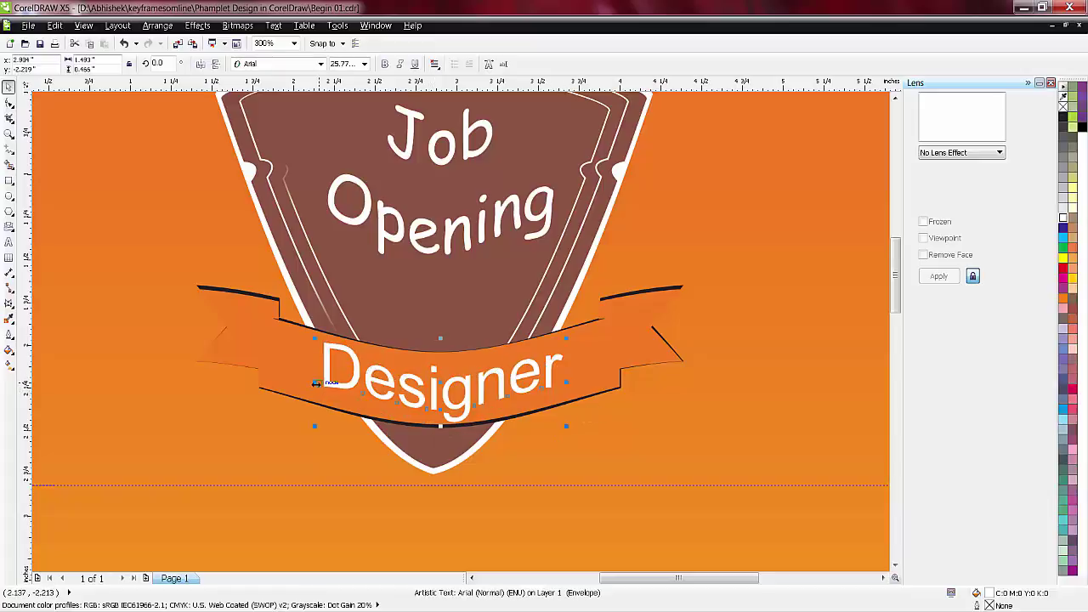
drag(315, 383, 300, 383)
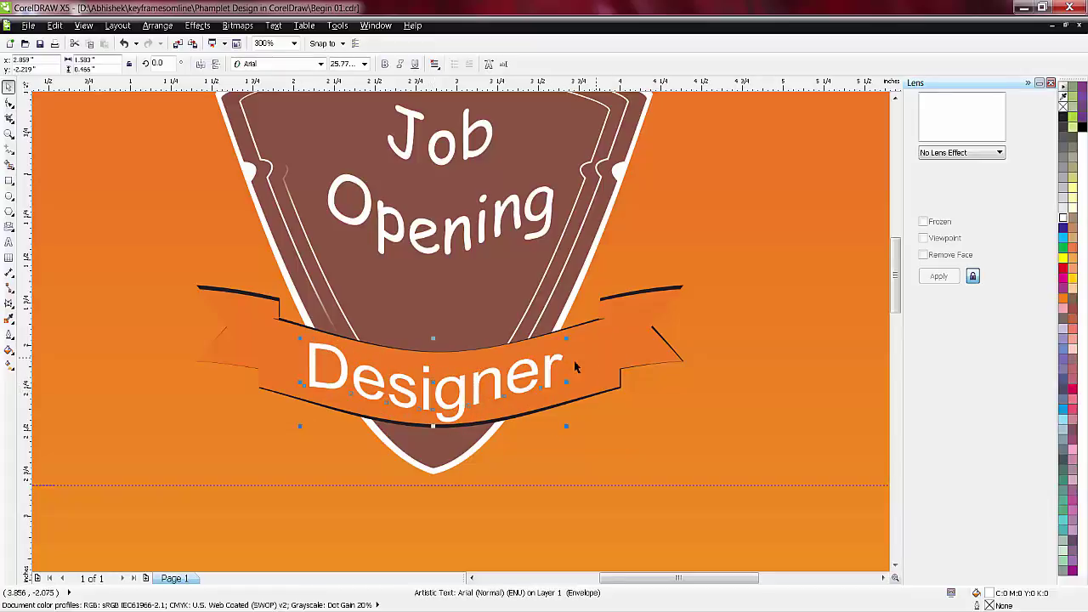
scroll(425, 407, up, 2)
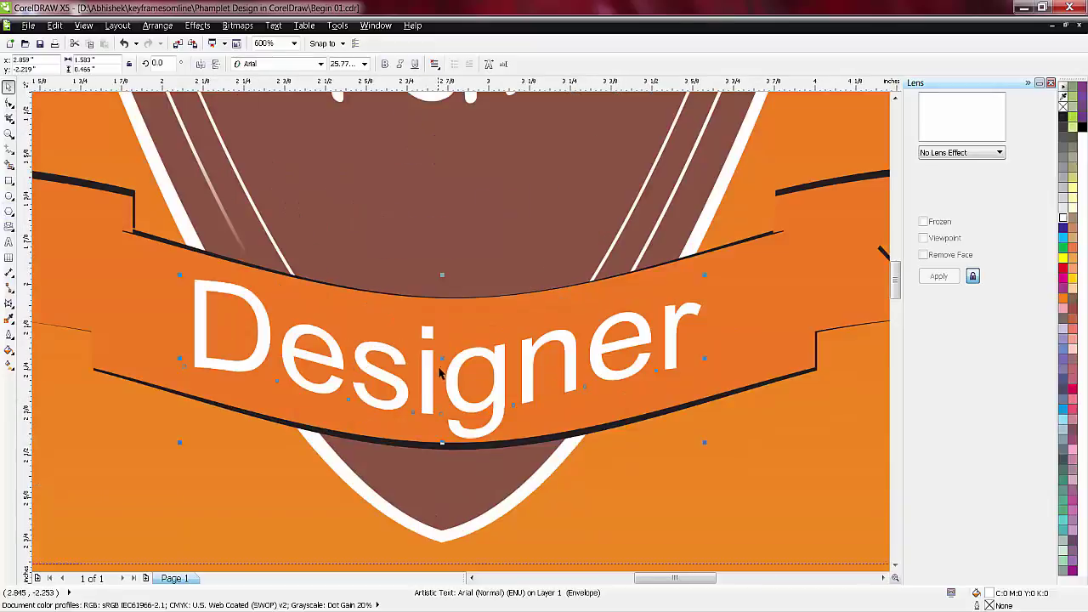
- Finish bending the 'Designer' text to the ribbon and restore its white fill
drag(448, 362, 452, 363)
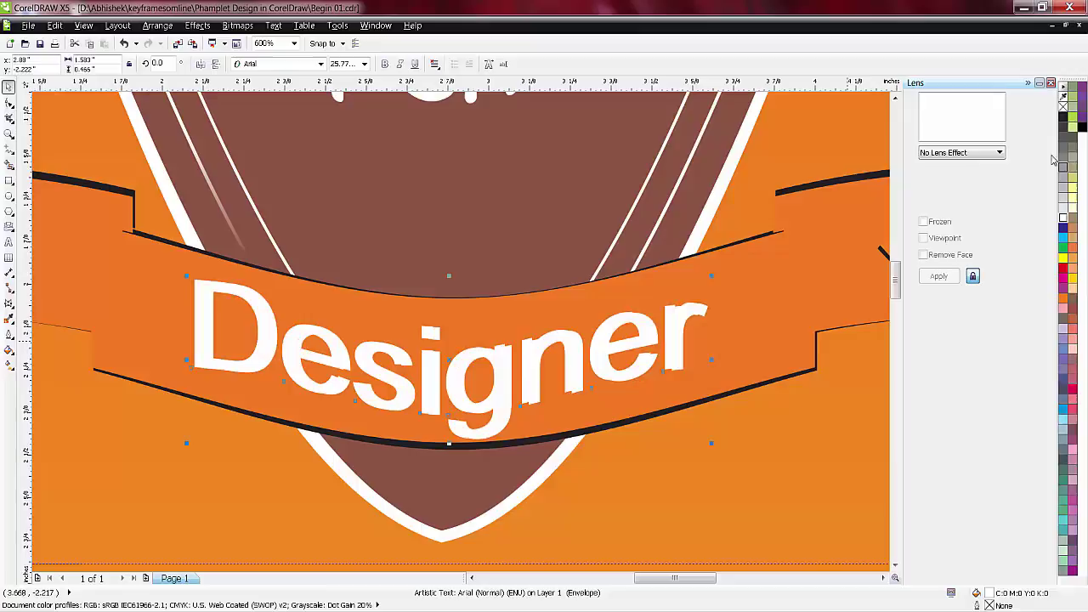
click(1071, 125)
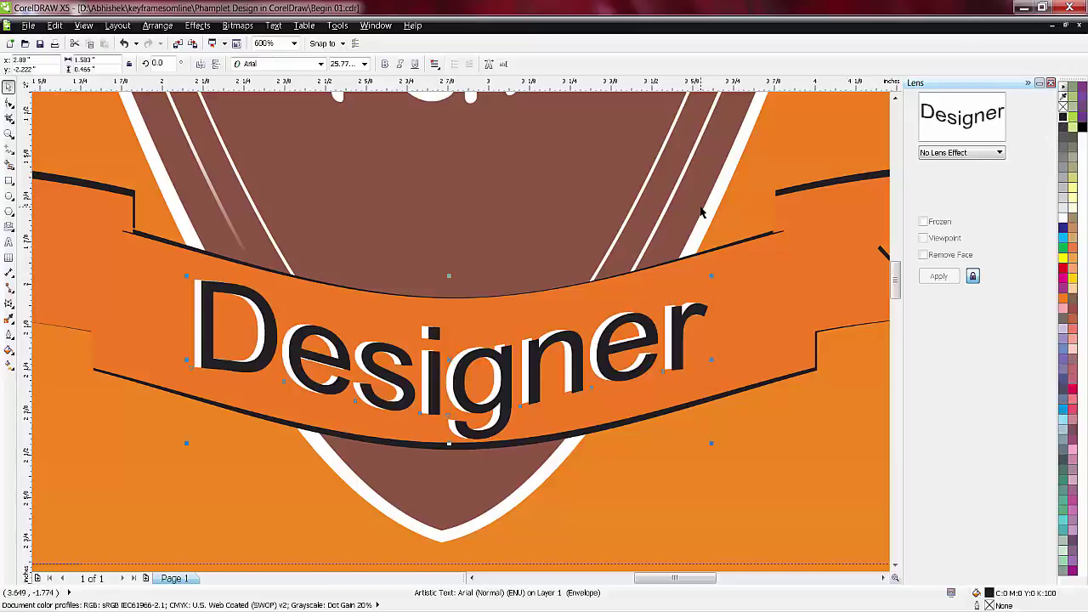
key(ctrl+z)
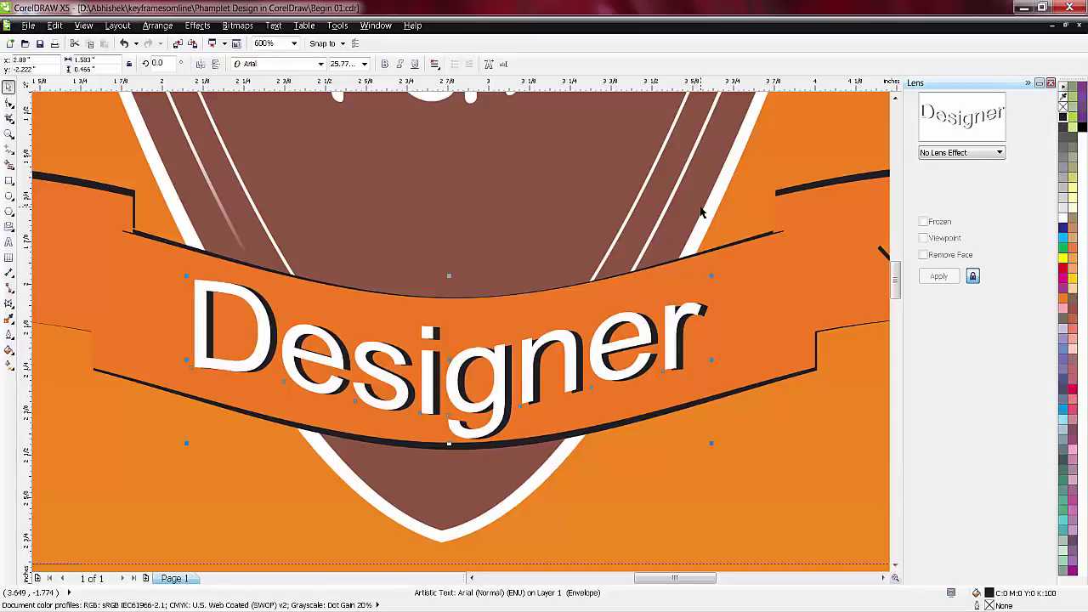
- Deselect the text and zoom out to show the whole pamphlet page
scroll(680, 321, down, 1)
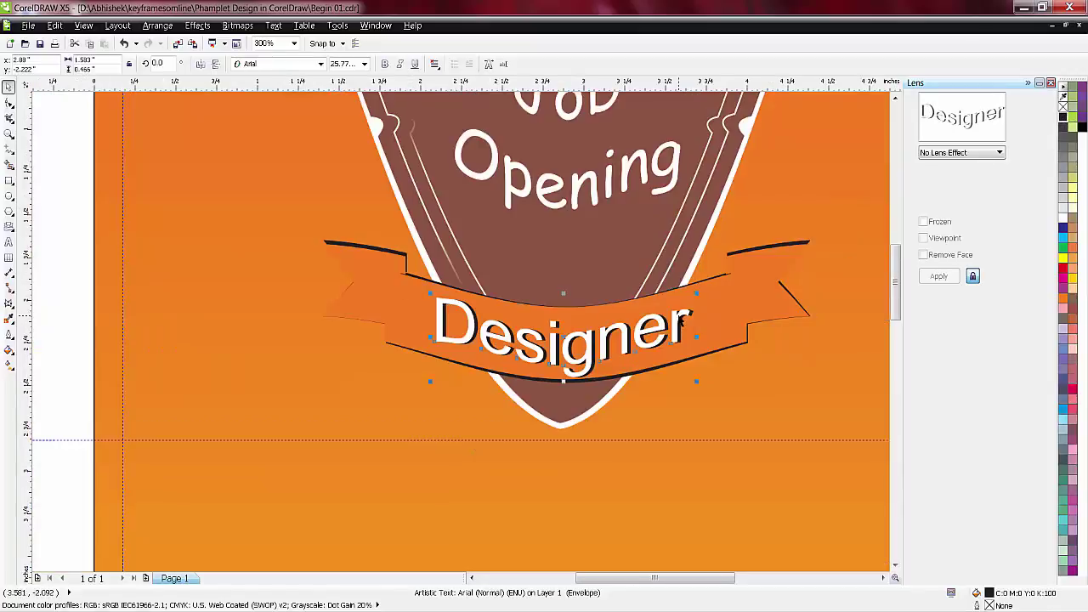
click(68, 258)
scroll(272, 393, down, 1)
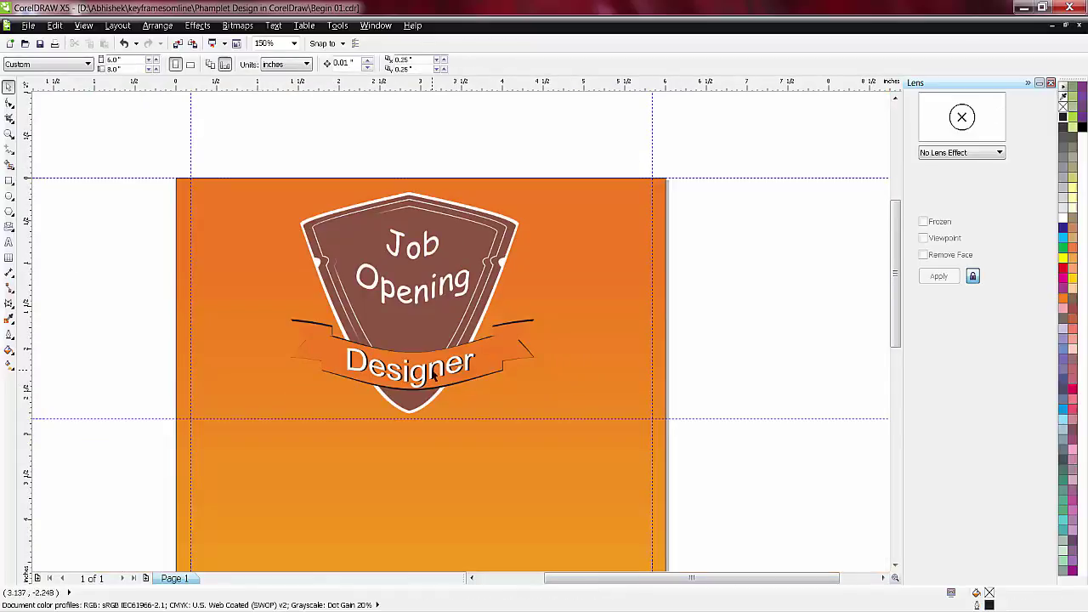
drag(900, 301, 906, 334)
scroll(705, 342, down, 1)
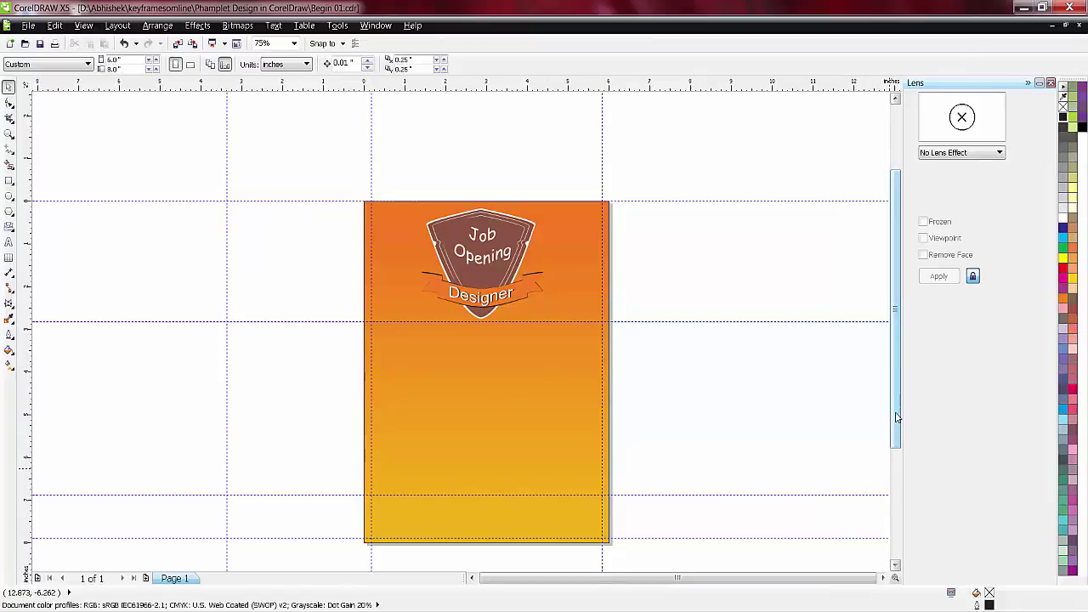
- Bring up the Basic Shapes list, then the Polygon flyout with its Star and Spiral tools
drag(896, 419, 897, 432)
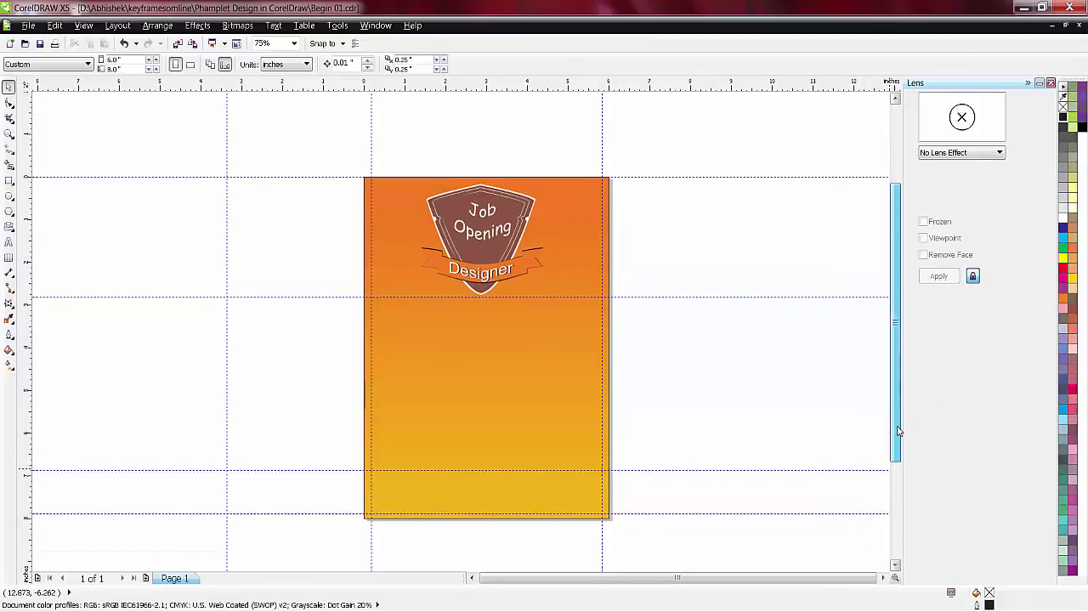
click(10, 228)
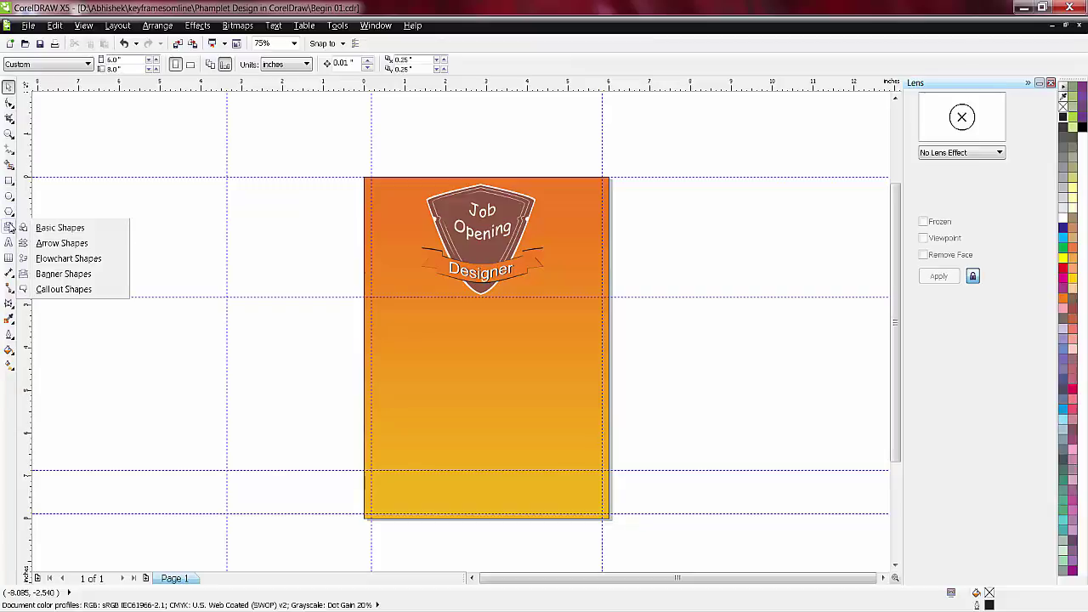
click(10, 215)
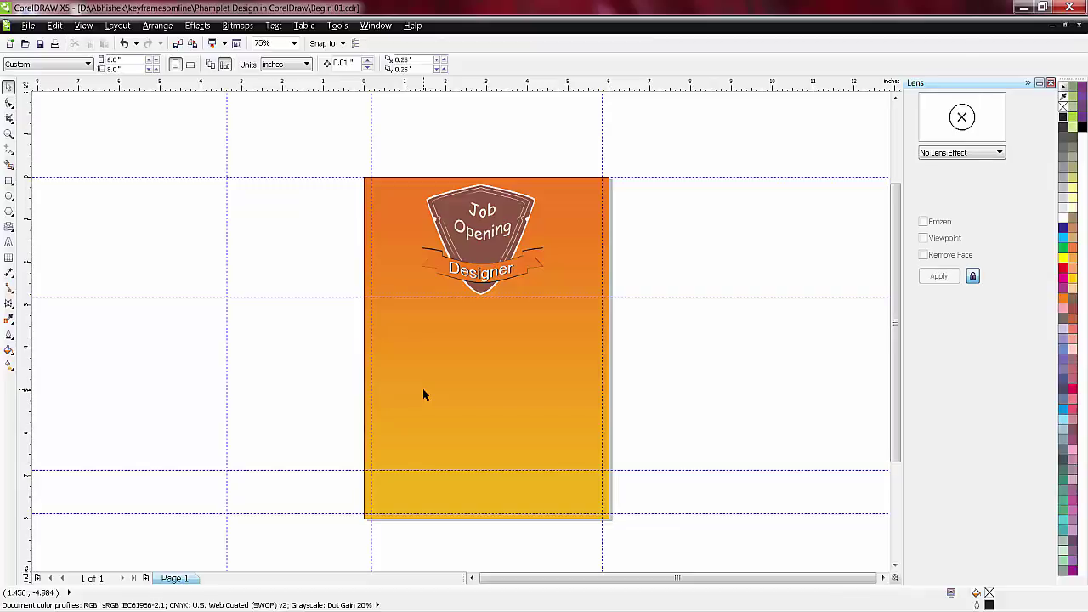
click(11, 213)
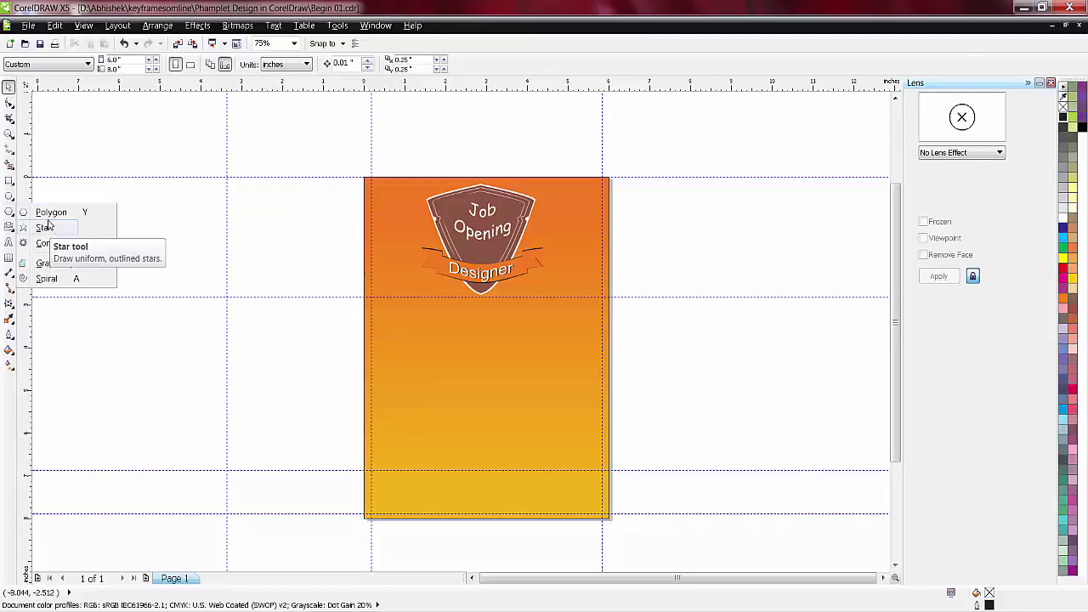
- Draw a 3-point star triangle, place it below the badge and shrink it to about 84%
click(44, 226)
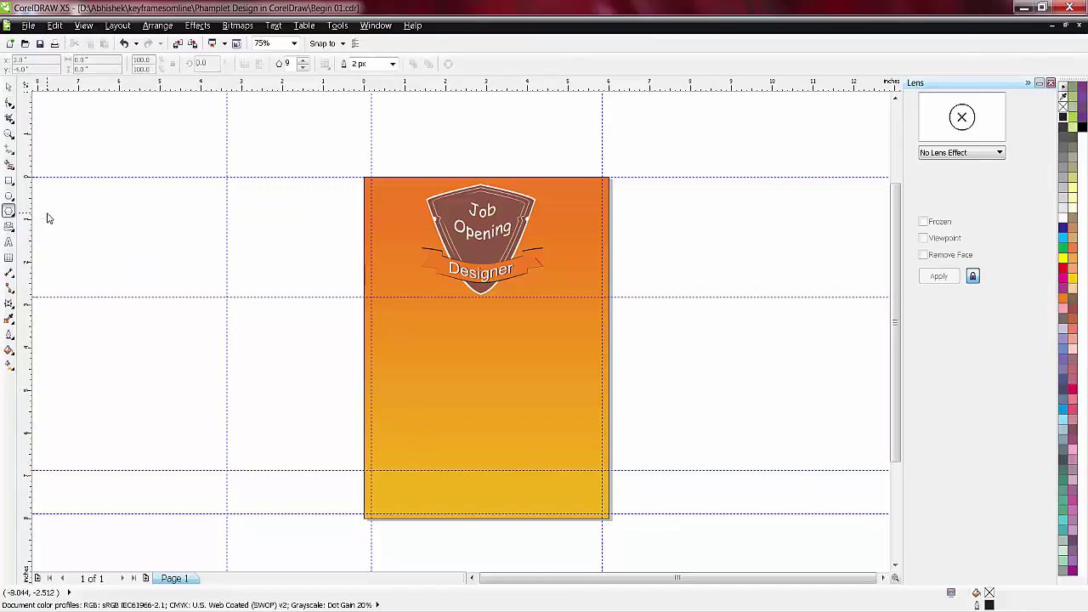
click(303, 68)
drag(289, 377, 372, 461)
key(space)
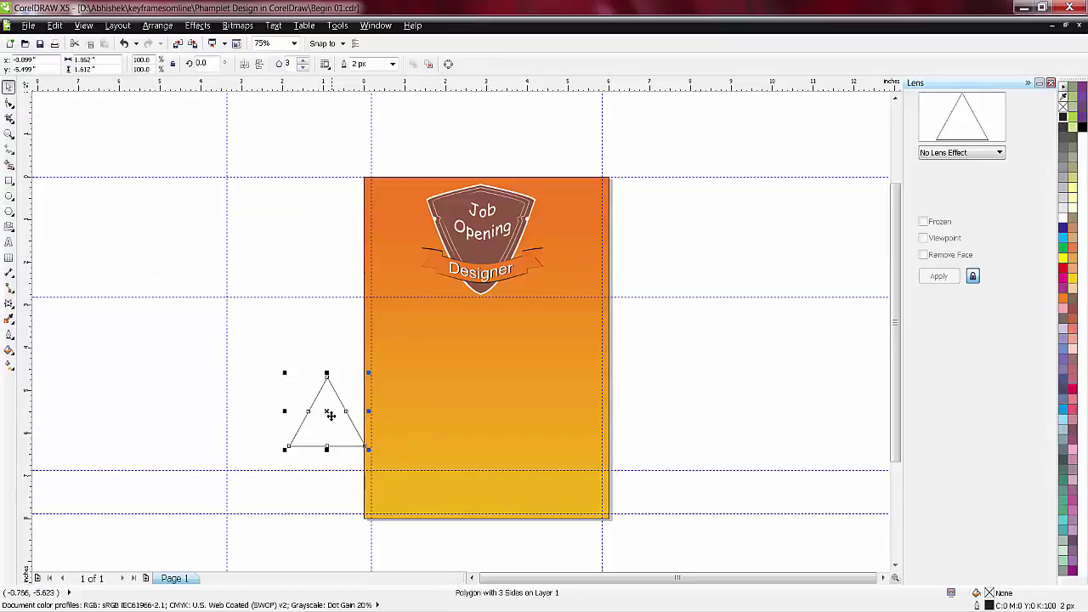
drag(326, 411, 495, 363)
scroll(538, 414, up, 2)
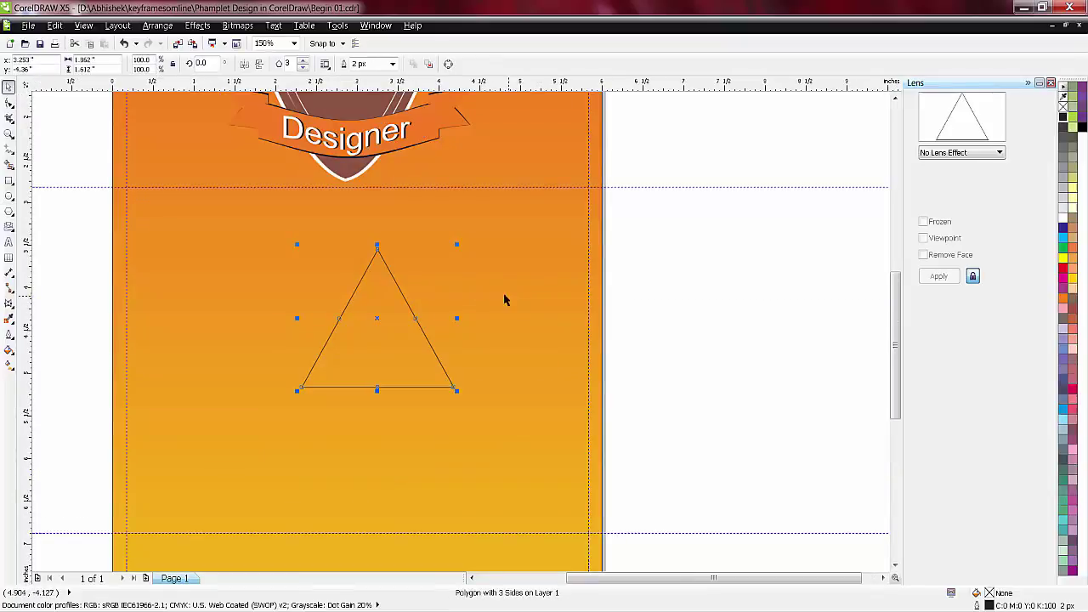
drag(457, 243, 432, 264)
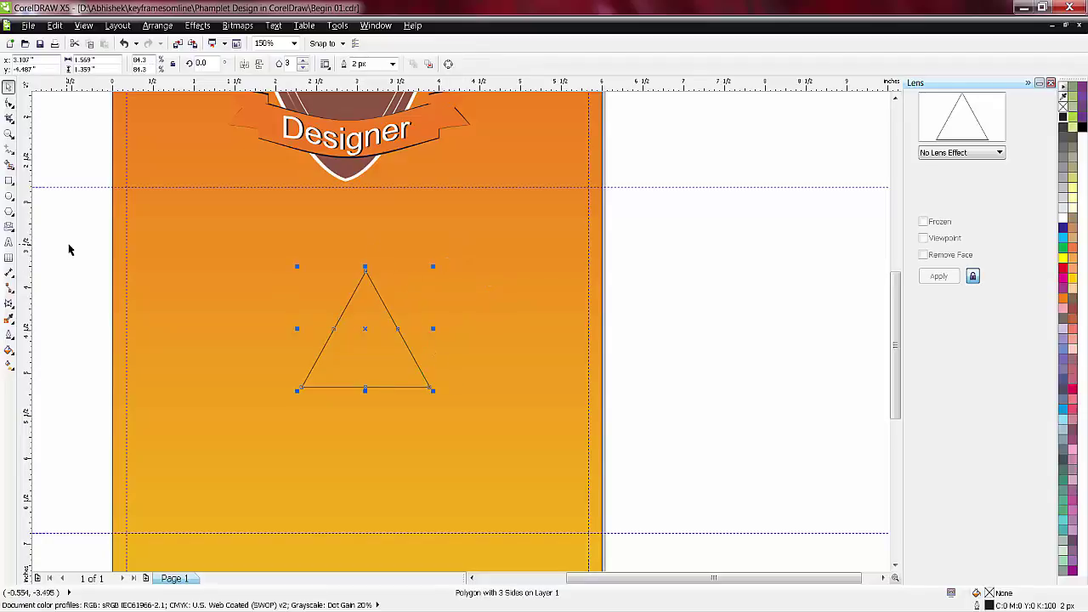
- Fill the triangle with orange sampled near the badge and remove its outline
click(8, 317)
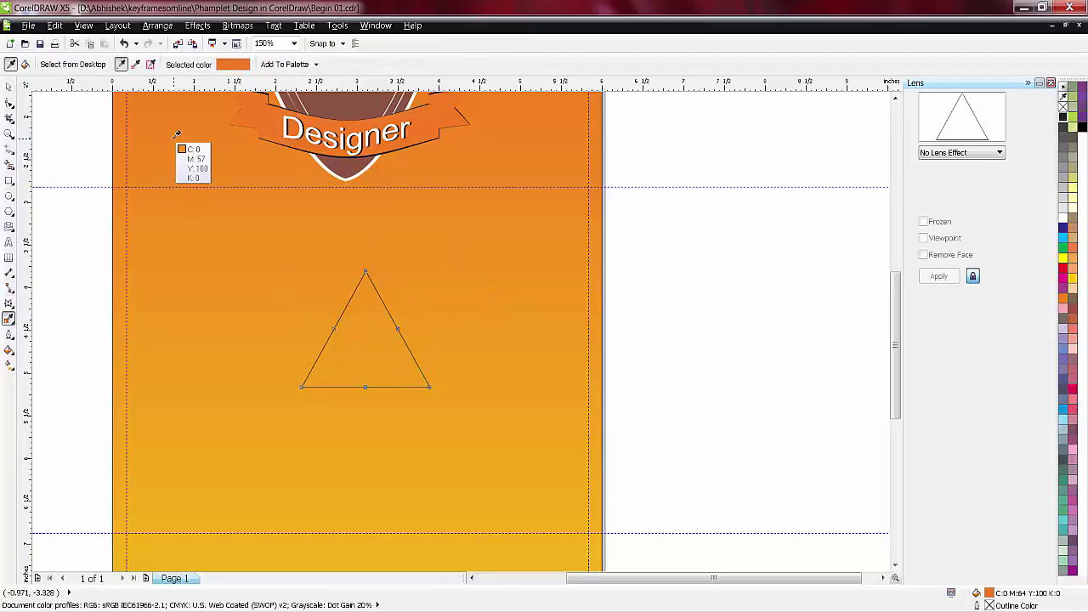
click(158, 92)
click(356, 363)
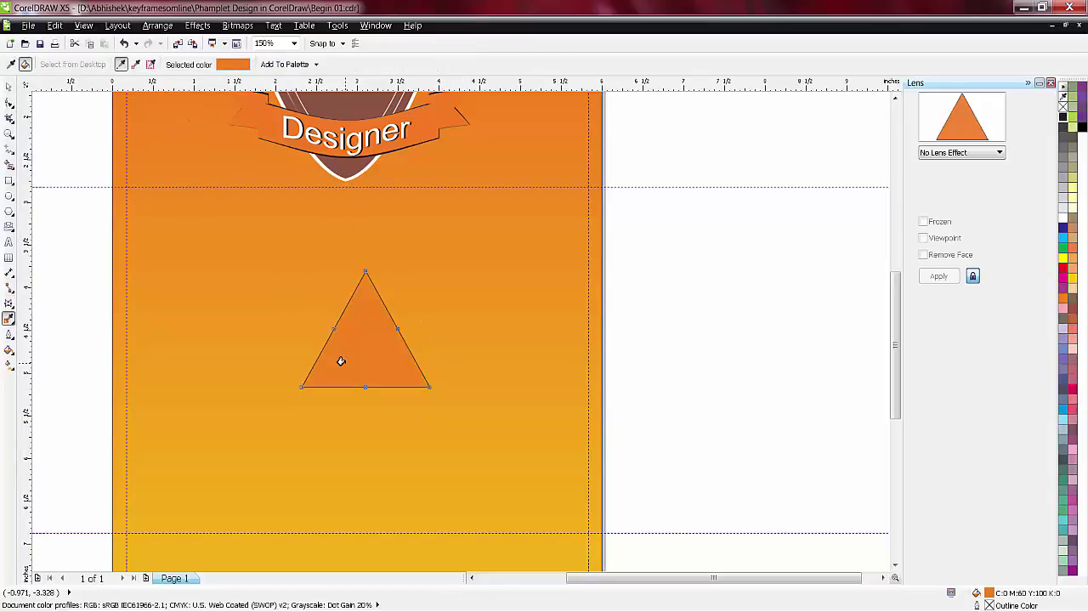
click(9, 87)
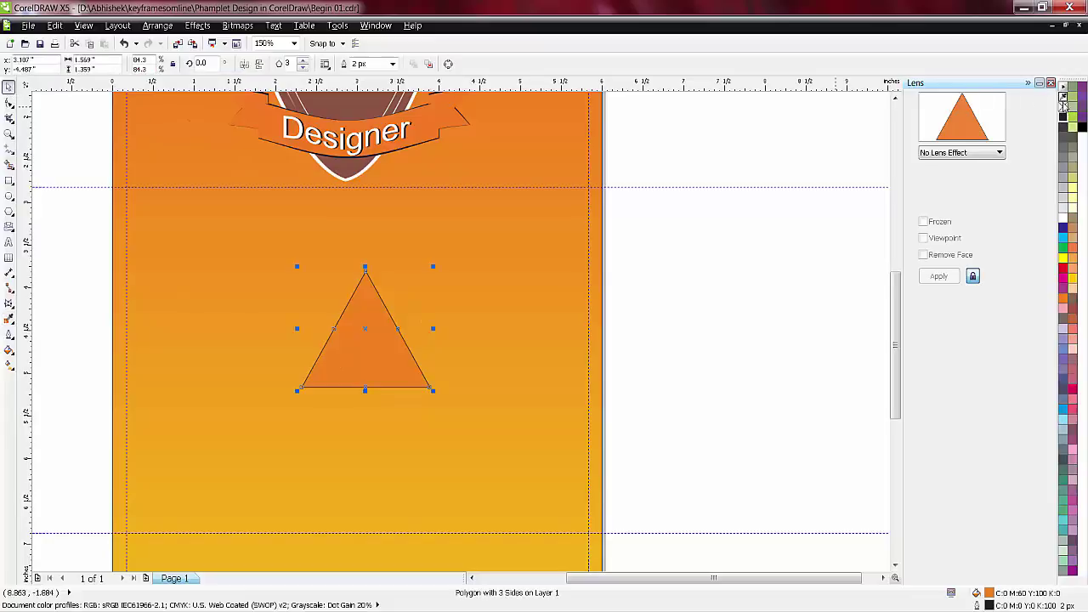
right_click(1063, 106)
click(717, 288)
click(391, 364)
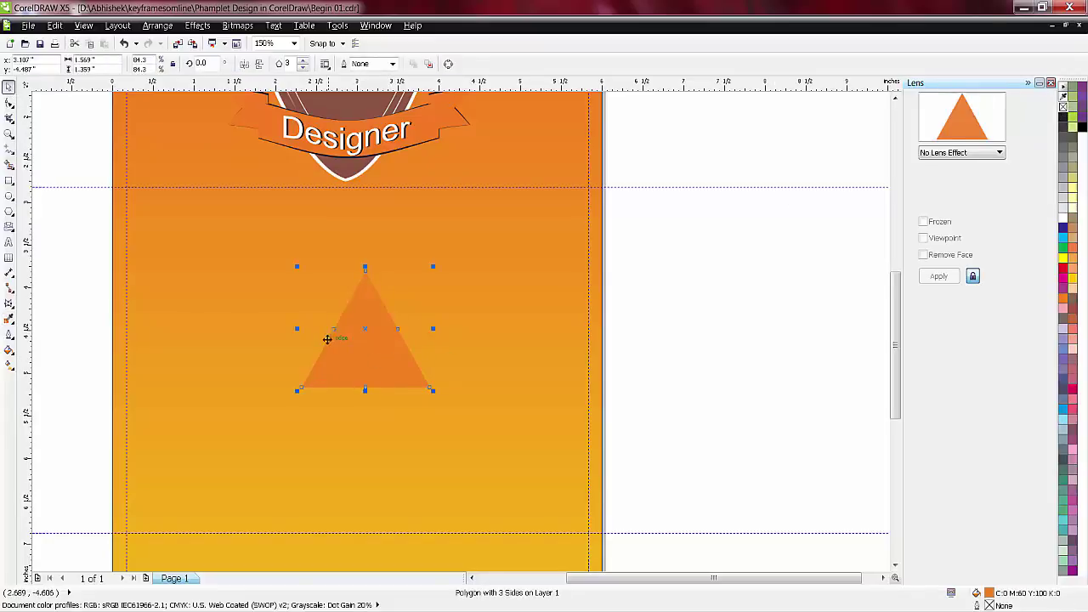
- Duplicate the triangle, rotate the copy 180° and set it beside the original
key(ctrl+d)
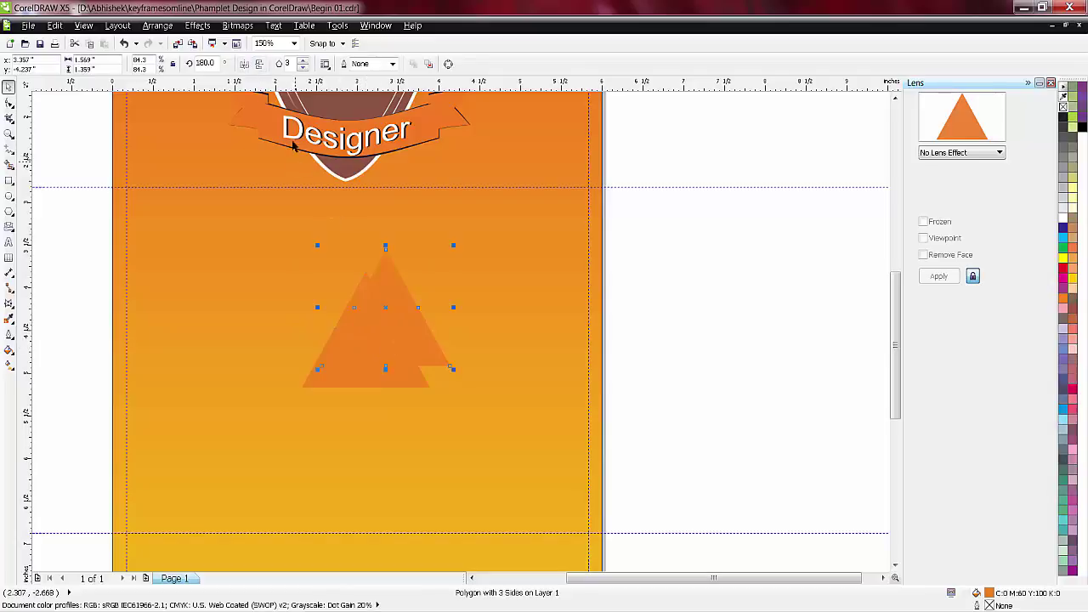
click(259, 65)
drag(412, 307, 441, 303)
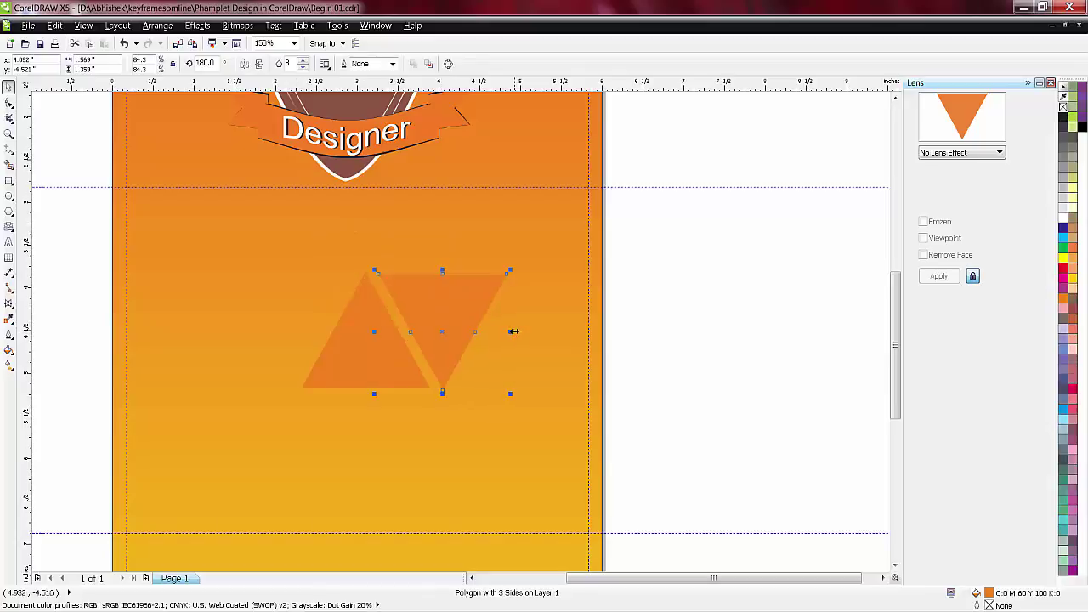
key(Left)
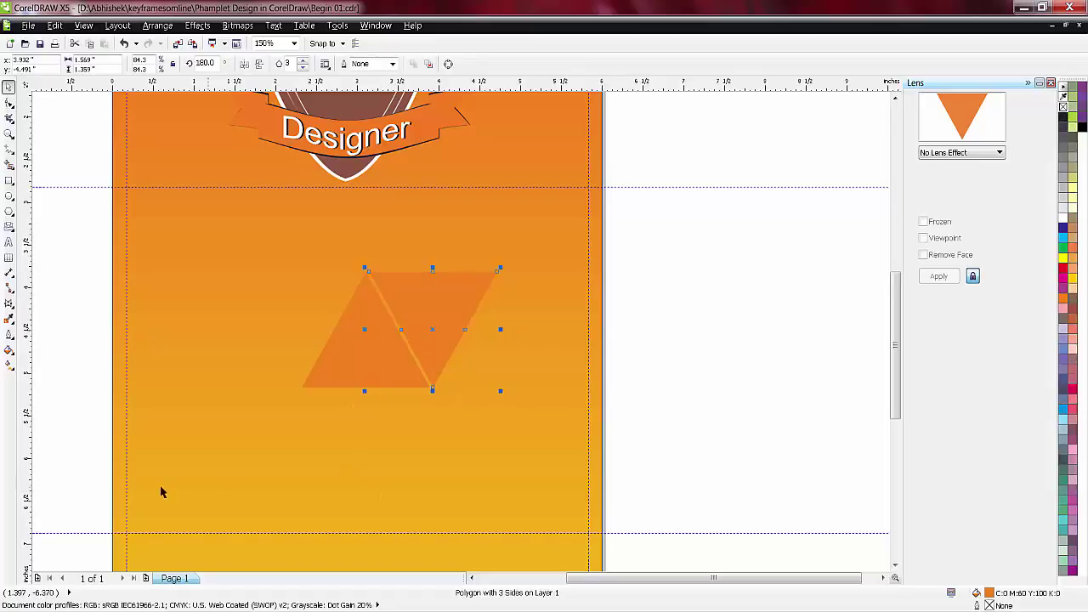
- Fill the downward triangle with yellow sampled from the page bottom
click(8, 318)
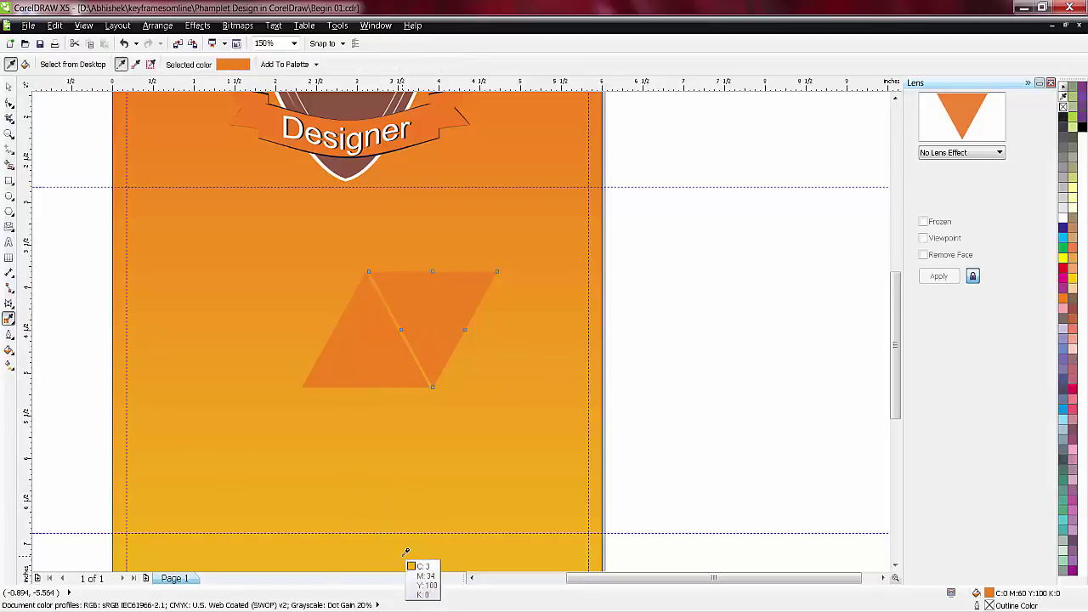
click(407, 555)
click(452, 293)
click(9, 86)
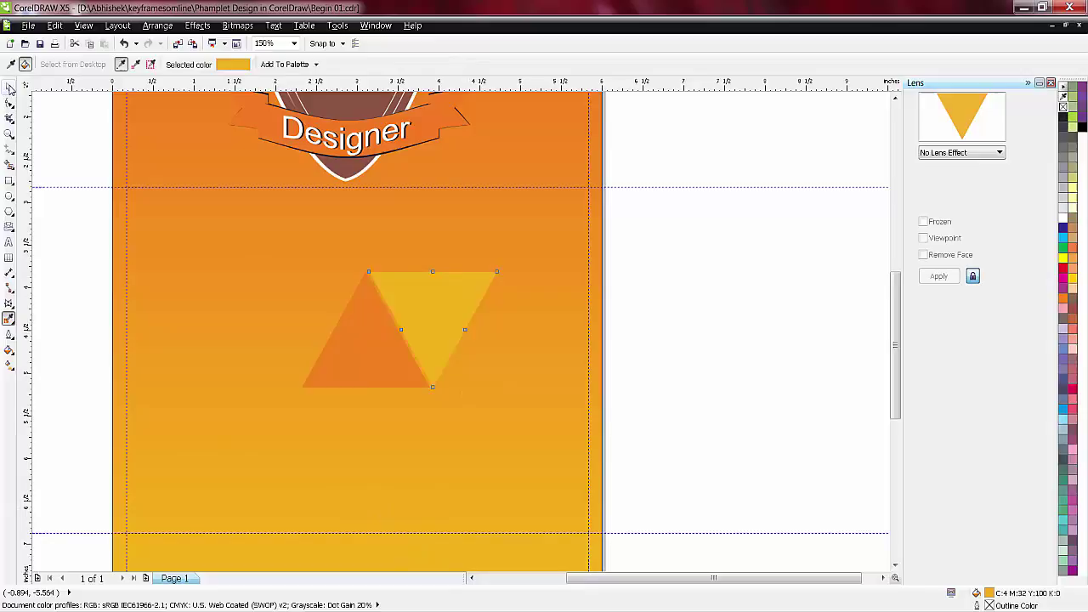
click(600, 341)
click(400, 312)
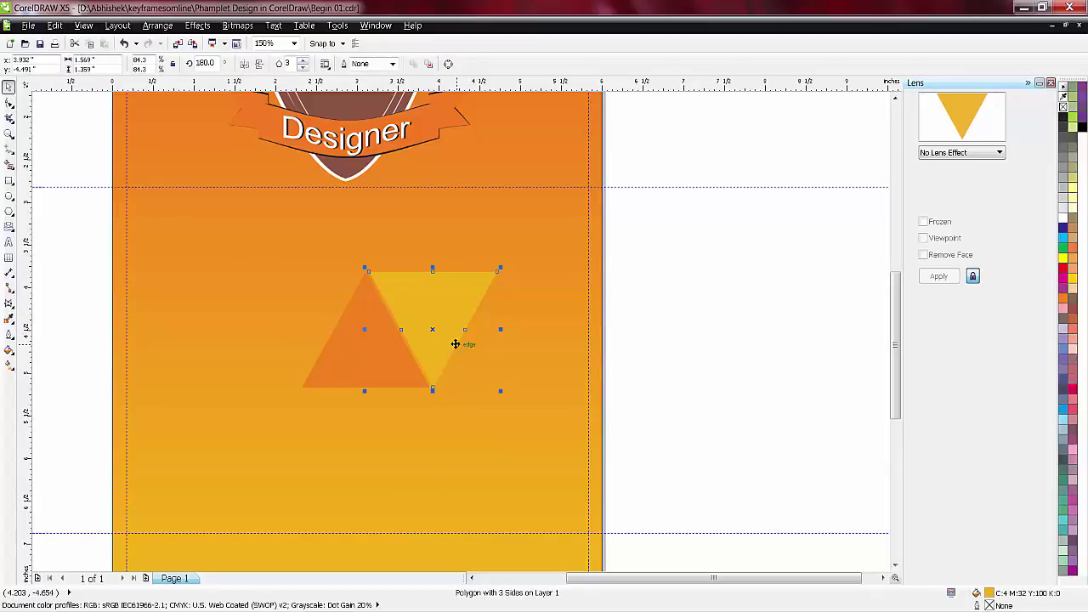
click(646, 396)
click(9, 180)
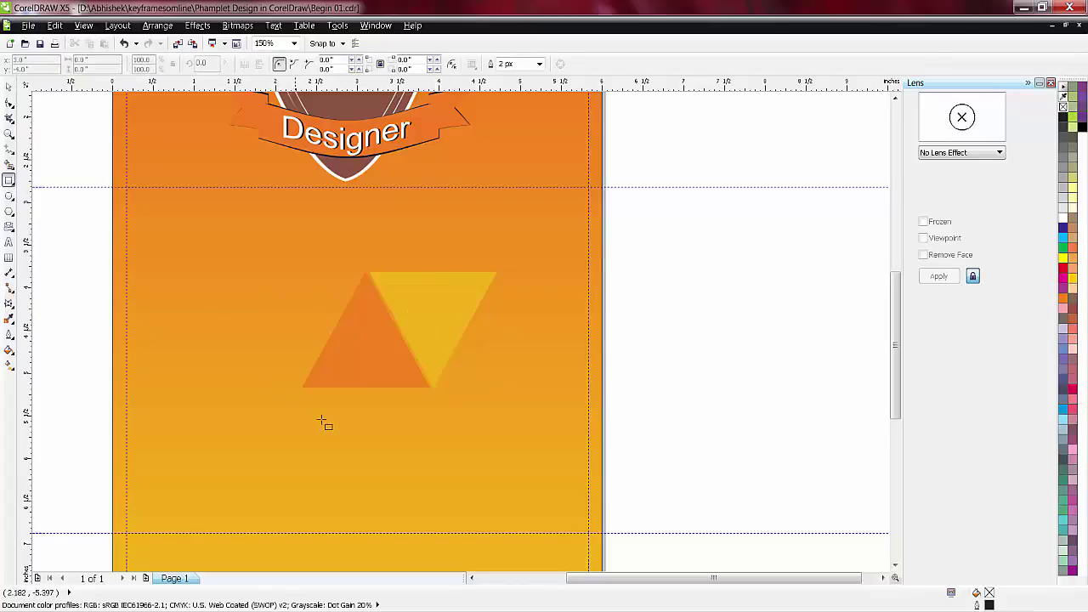
click(303, 384)
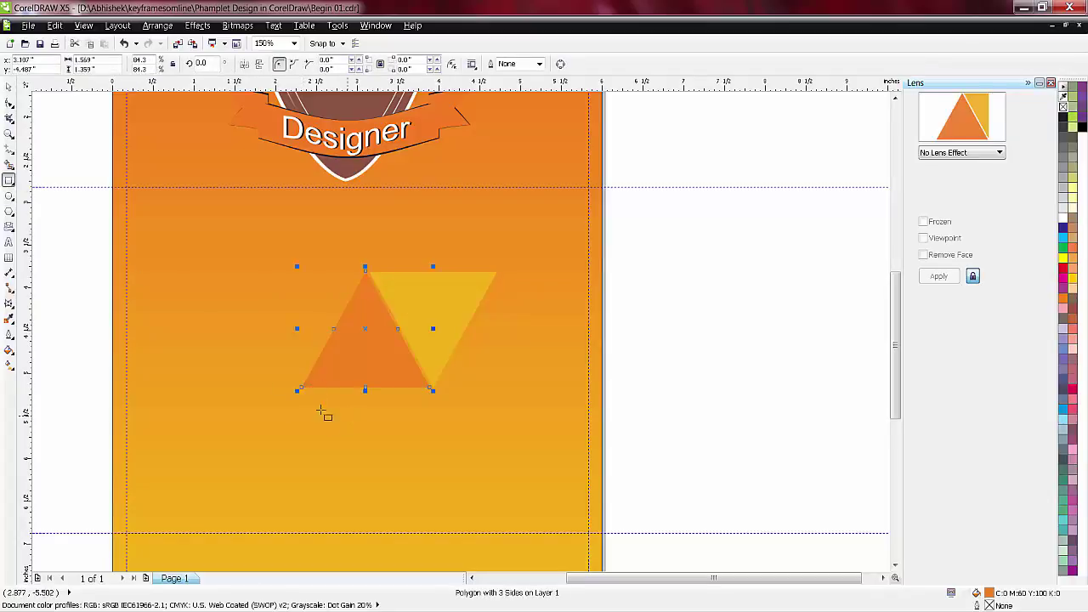
- Draw a rectangle beneath the triangles and give it an orange fill
drag(301, 388, 588, 513)
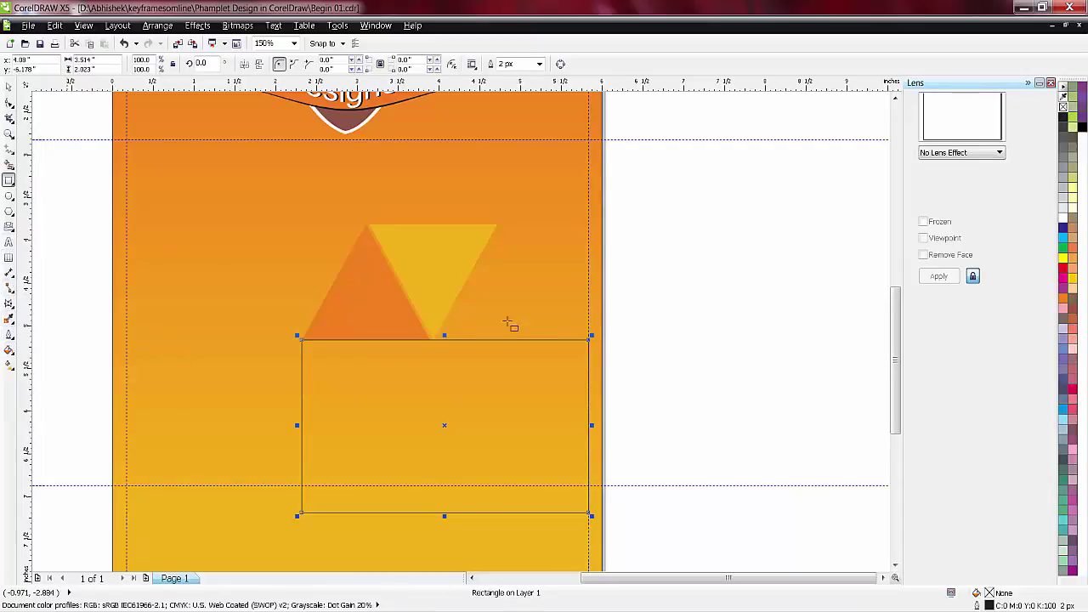
click(1064, 300)
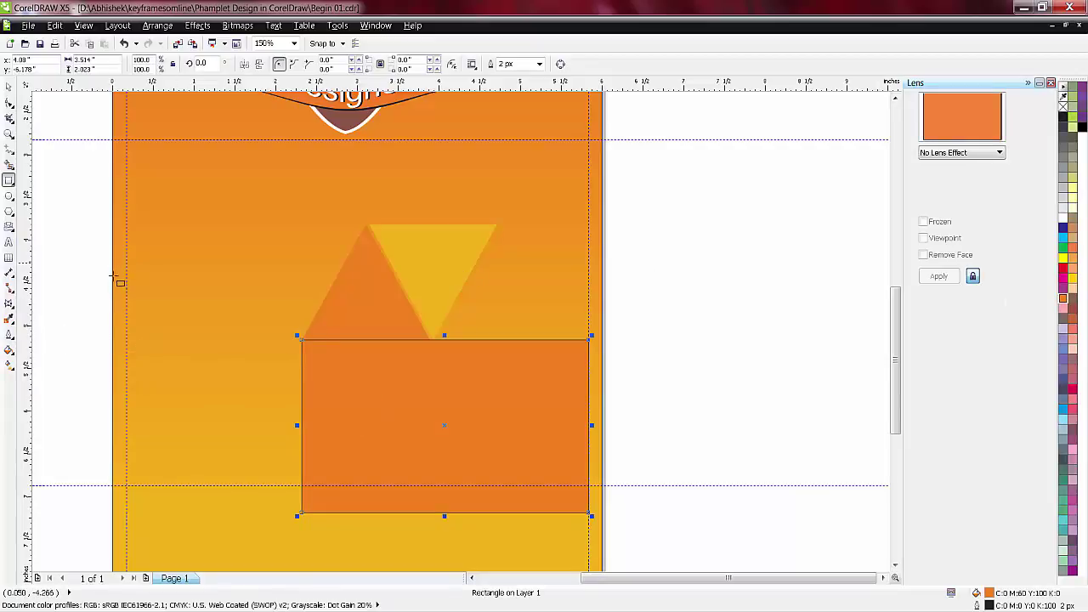
click(11, 350)
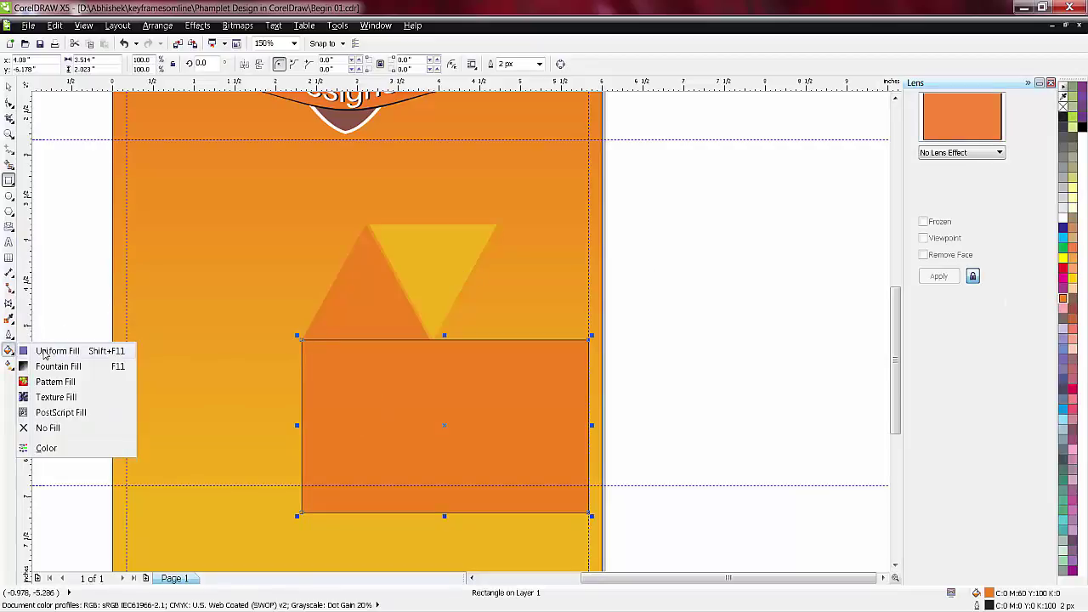
click(45, 352)
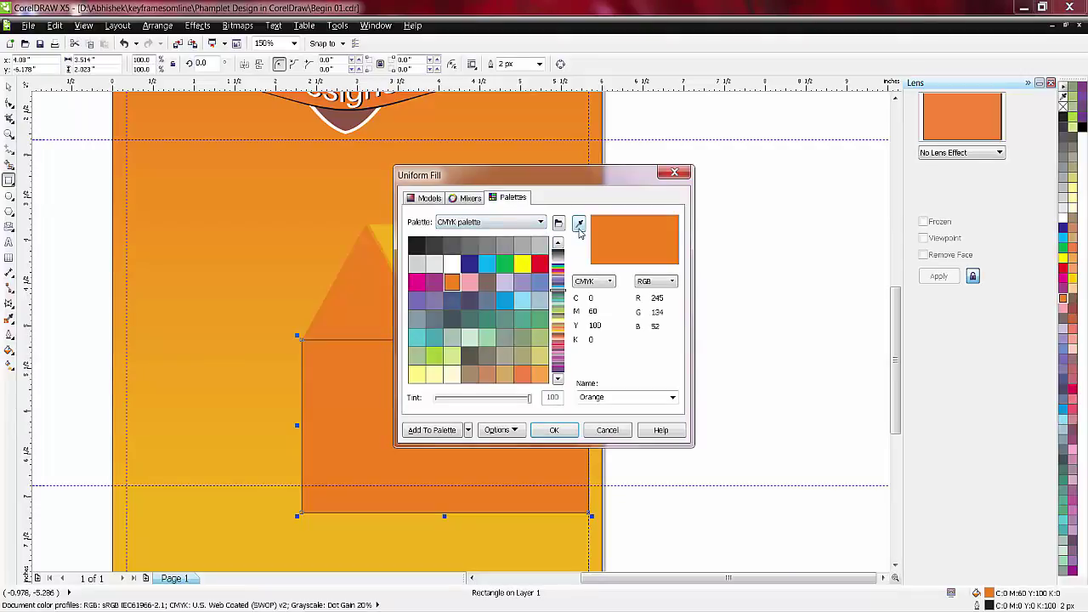
- Change the rectangle's uniform fill to pale orange C0 M20 Y71 K0 and remove its outline
click(428, 197)
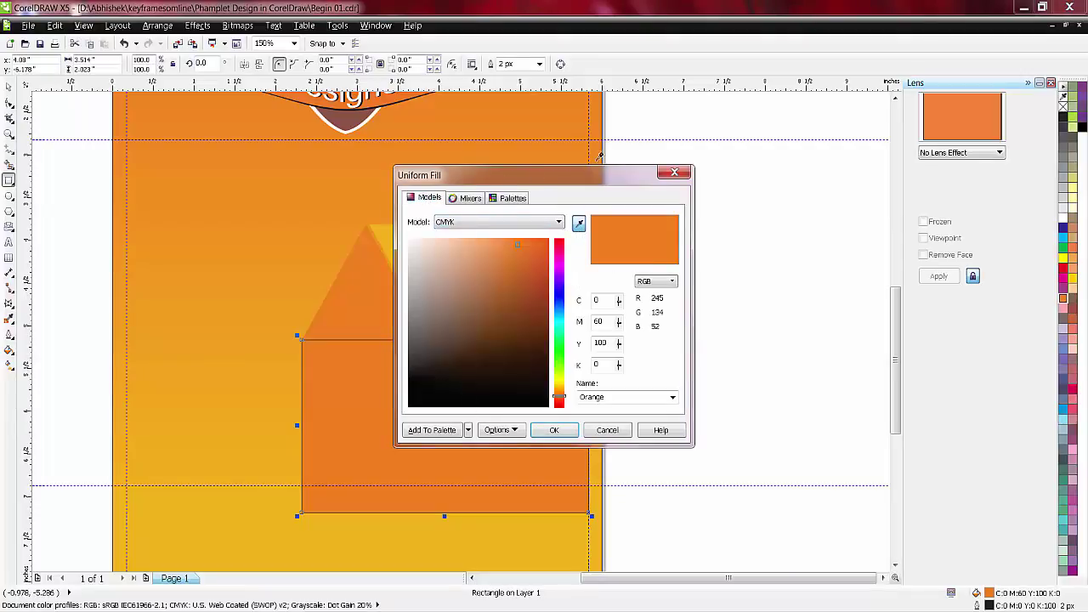
drag(599, 174, 692, 156)
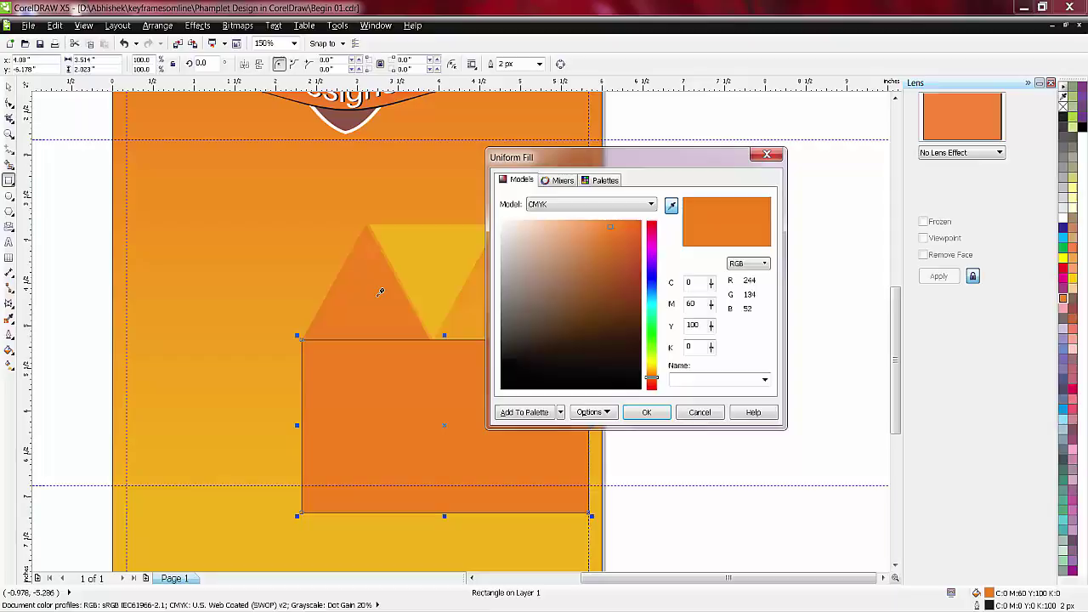
click(393, 382)
mouse_move(615, 231)
mouse_down()
mouse_move(584, 226)
mouse_move(585, 249)
mouse_move(570, 237)
mouse_move(583, 220)
mouse_up()
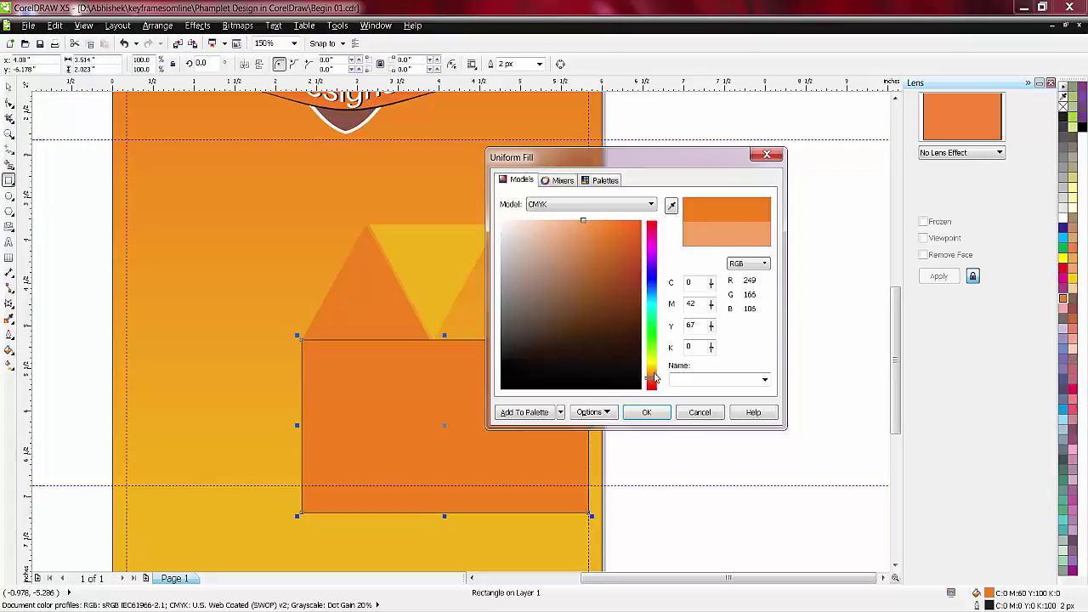
drag(654, 374, 655, 376)
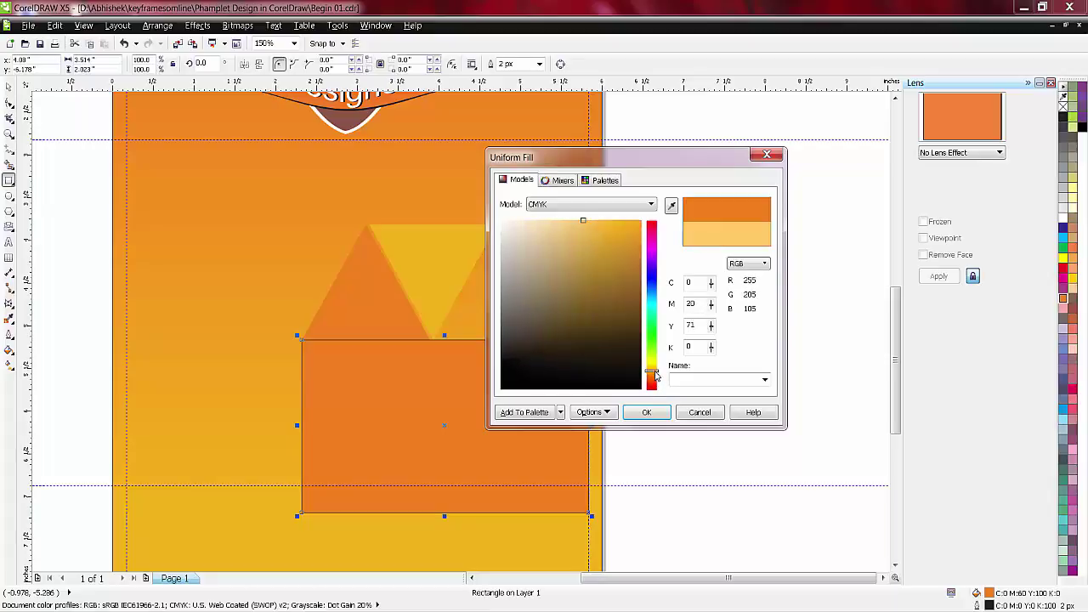
click(647, 412)
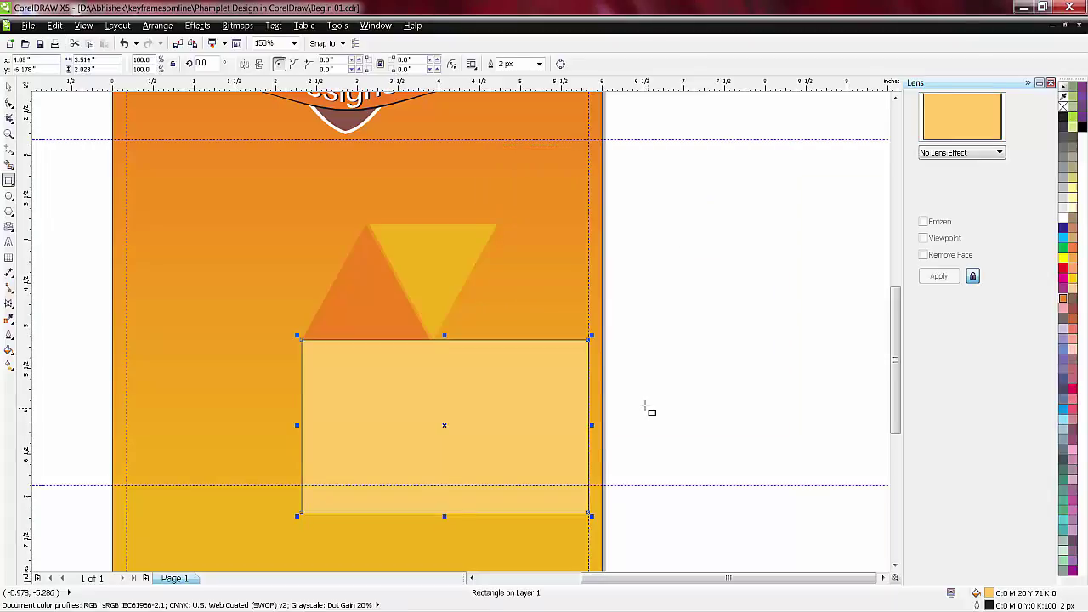
click(9, 86)
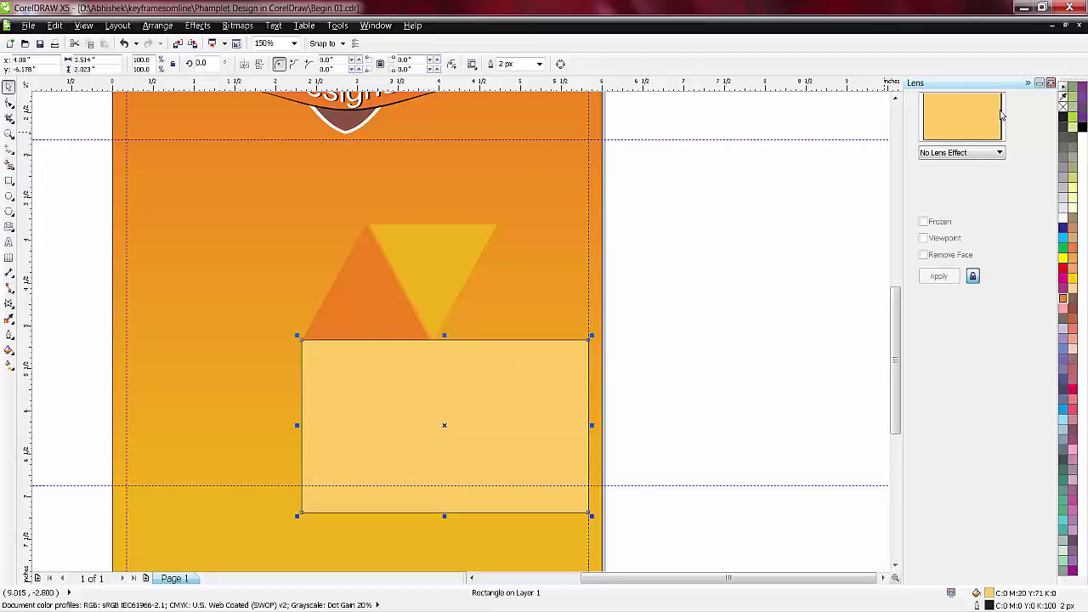
right_click(1062, 107)
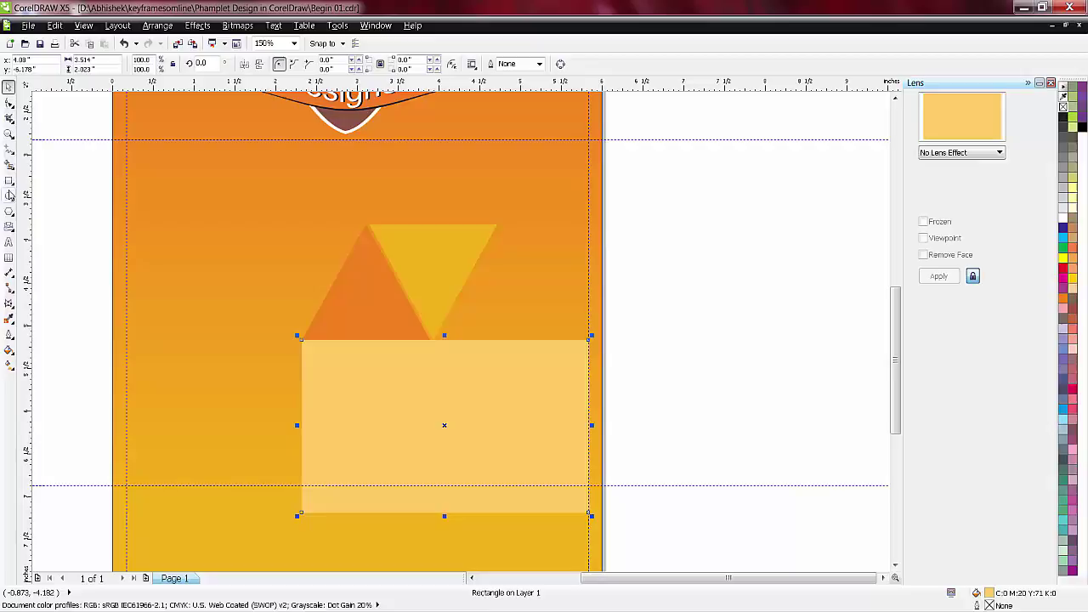
- Pick the Eraser tool and set its thickness to 0.201 inch
click(10, 104)
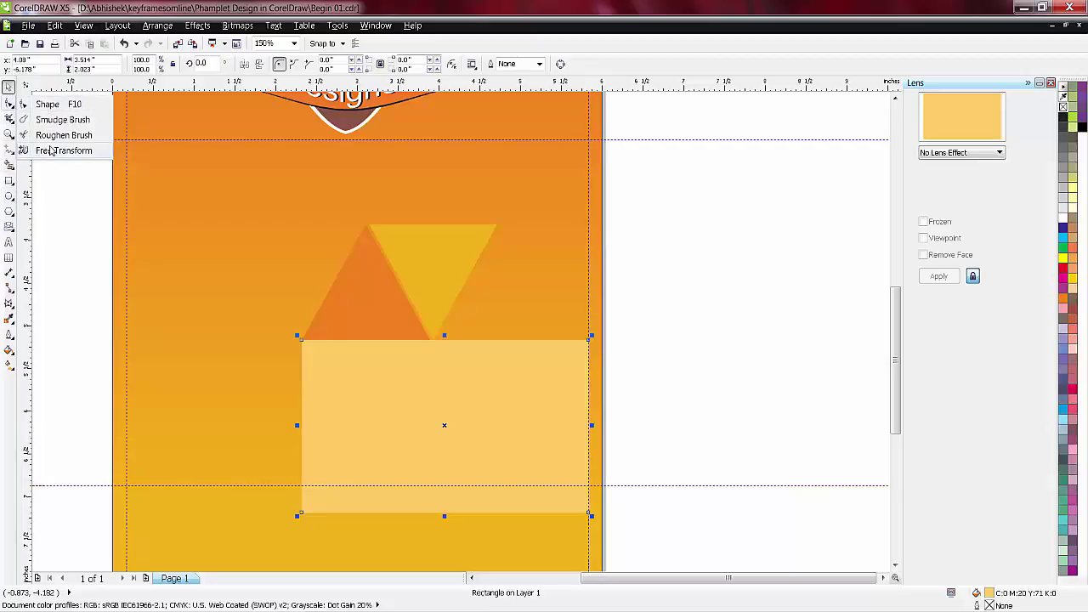
click(10, 119)
click(47, 150)
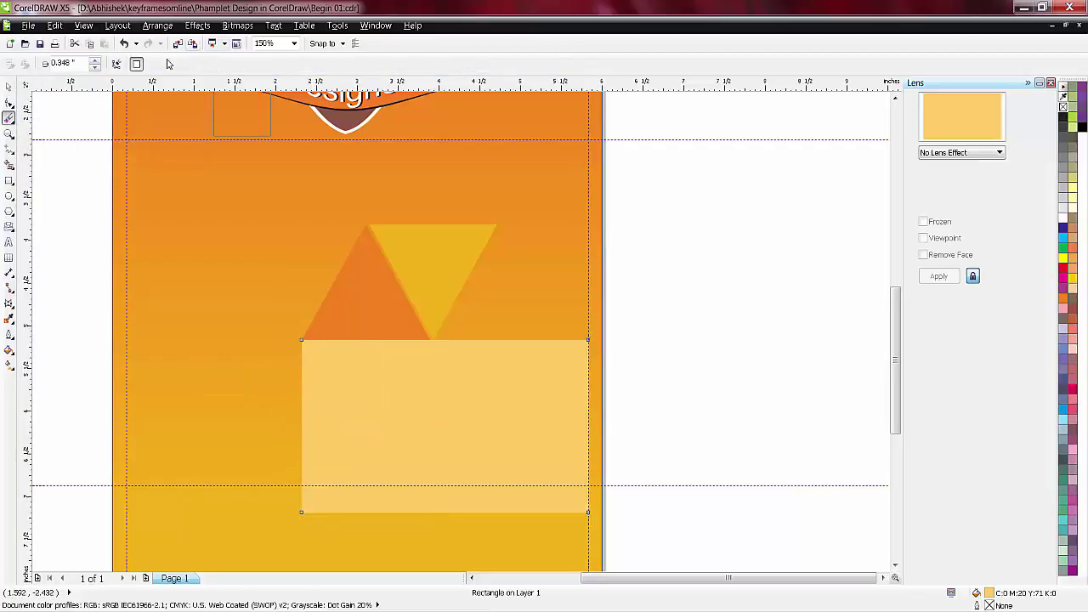
click(95, 67)
click(95, 67)
click(95, 67)
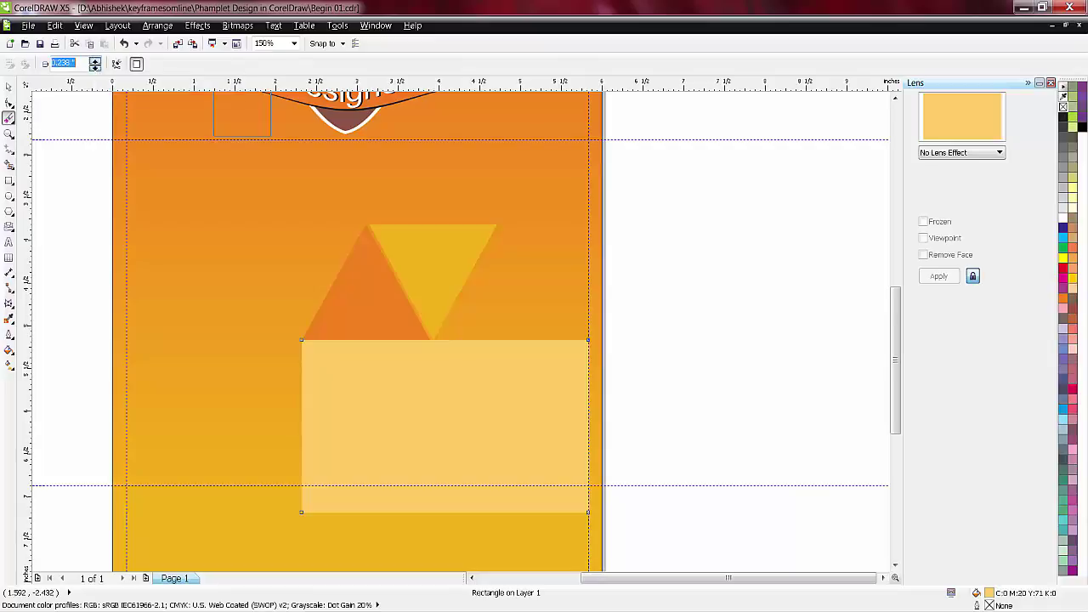
click(95, 68)
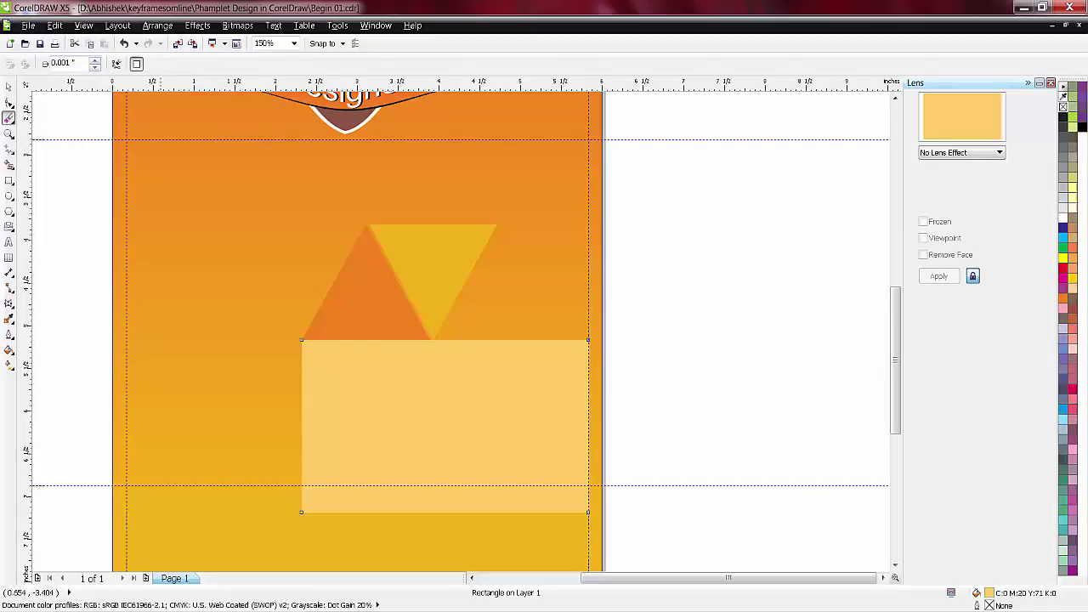
drag(95, 68, 92, 44)
click(95, 68)
click(95, 68)
- Erase two diagonal bands, corner to opposite corner, across the rectangle
click(301, 339)
click(586, 511)
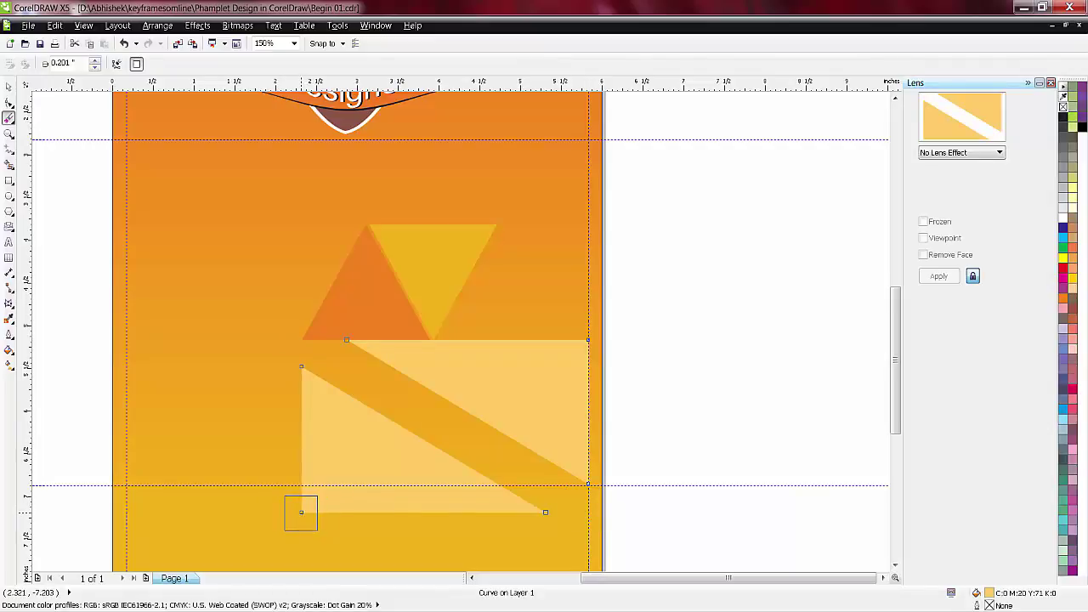
click(301, 512)
click(585, 343)
click(301, 513)
click(585, 340)
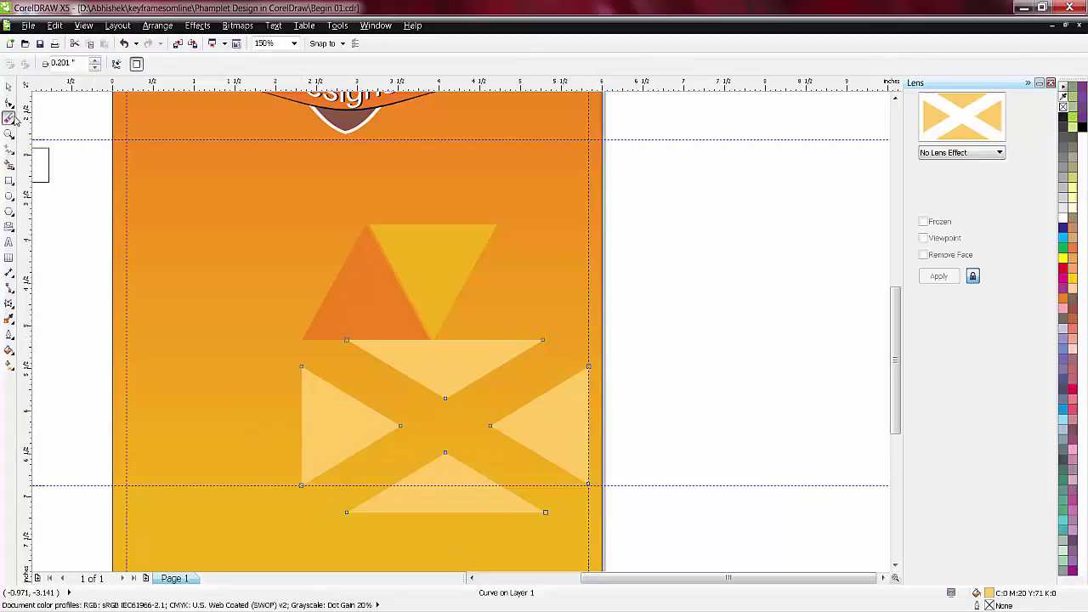
- Select just the yellow inverted triangle
click(10, 86)
click(720, 281)
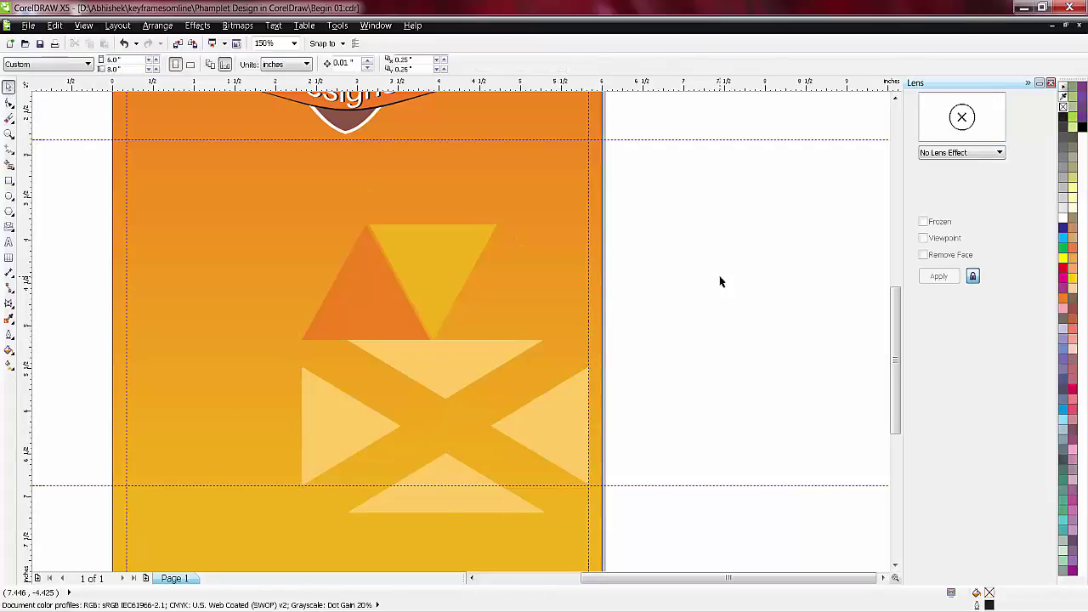
click(459, 374)
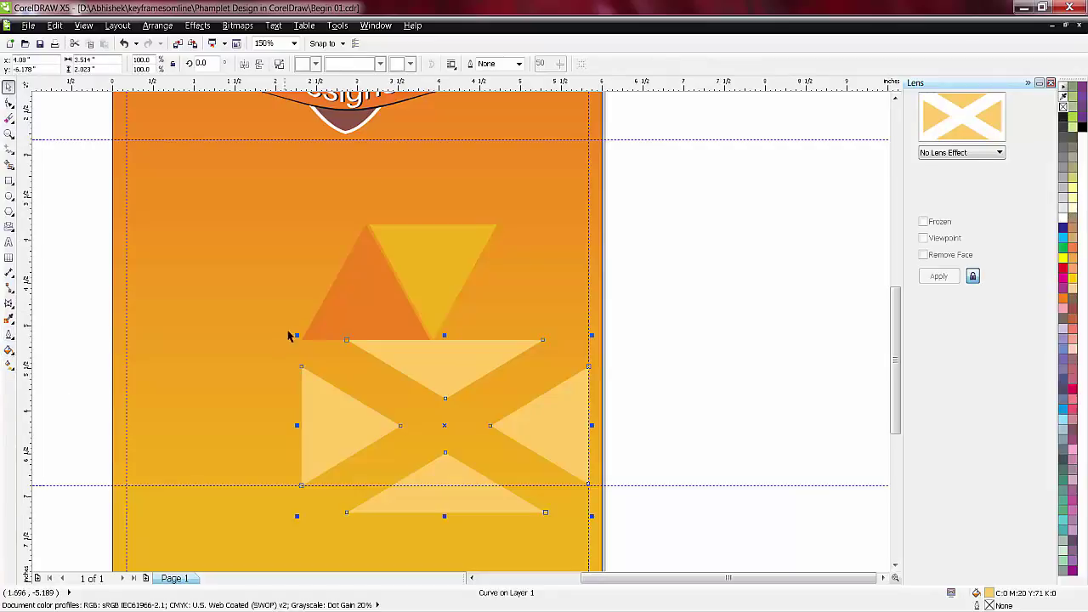
click(349, 319)
shift+click(441, 245)
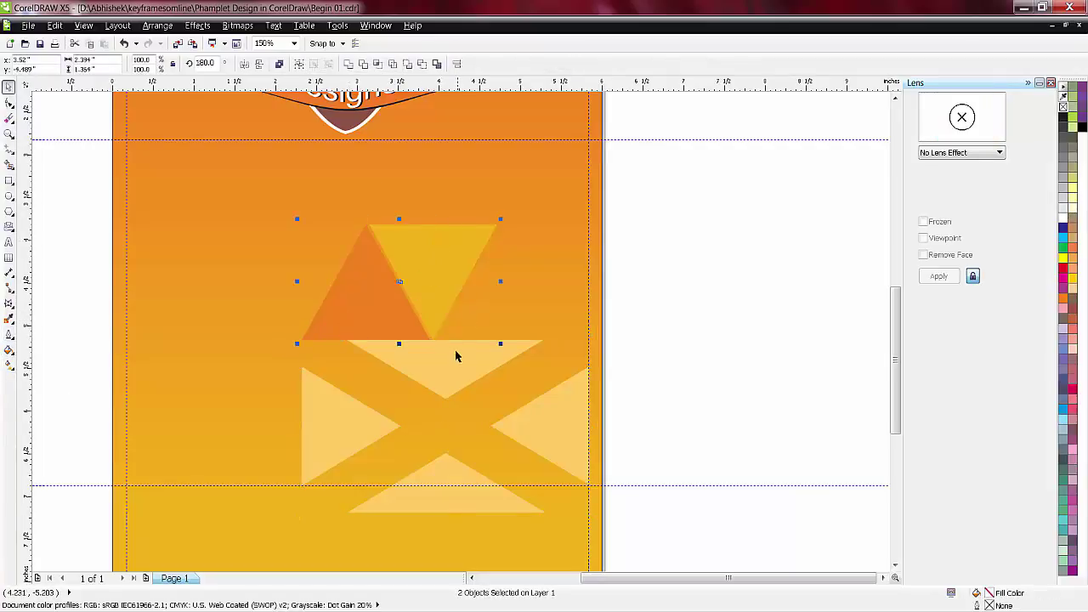
shift+click(456, 361)
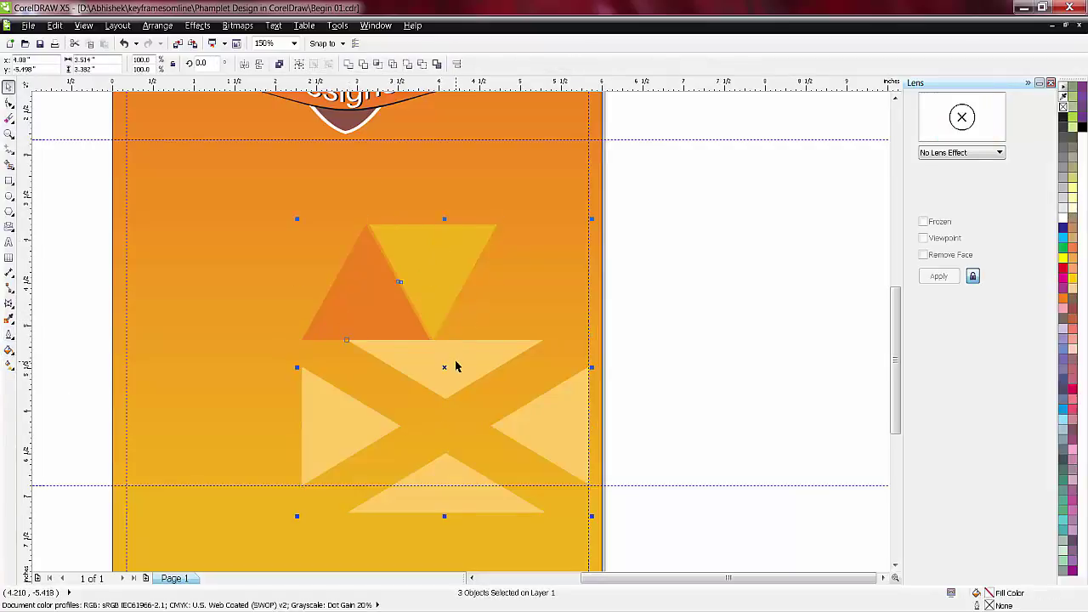
click(442, 283)
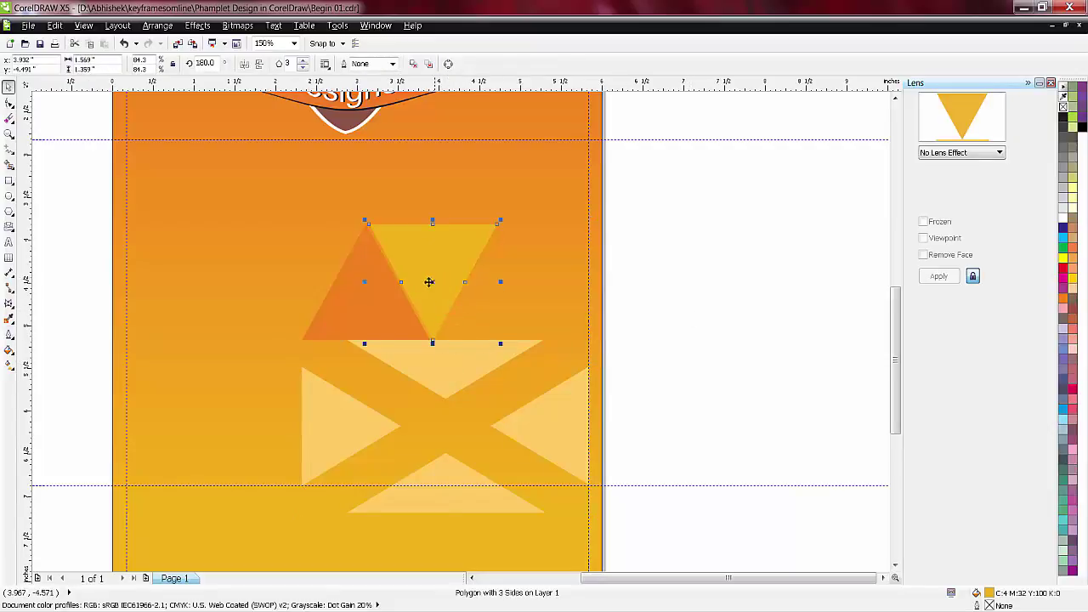
- Drop a copy onto the X shape, send it behind, and enlarge it
drag(429, 282, 434, 420)
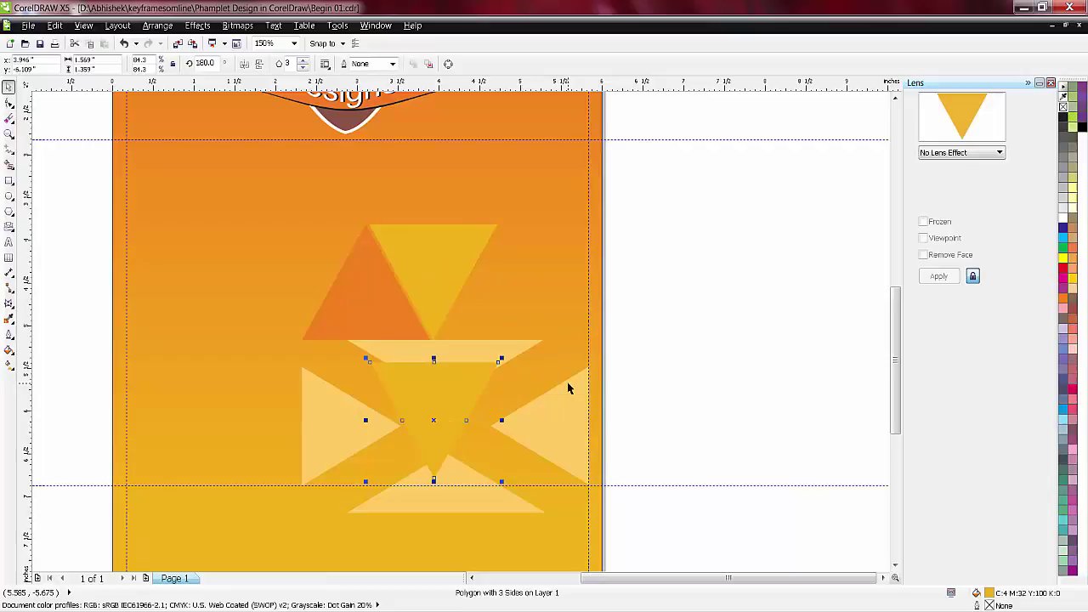
key(ctrl+Page_Down)
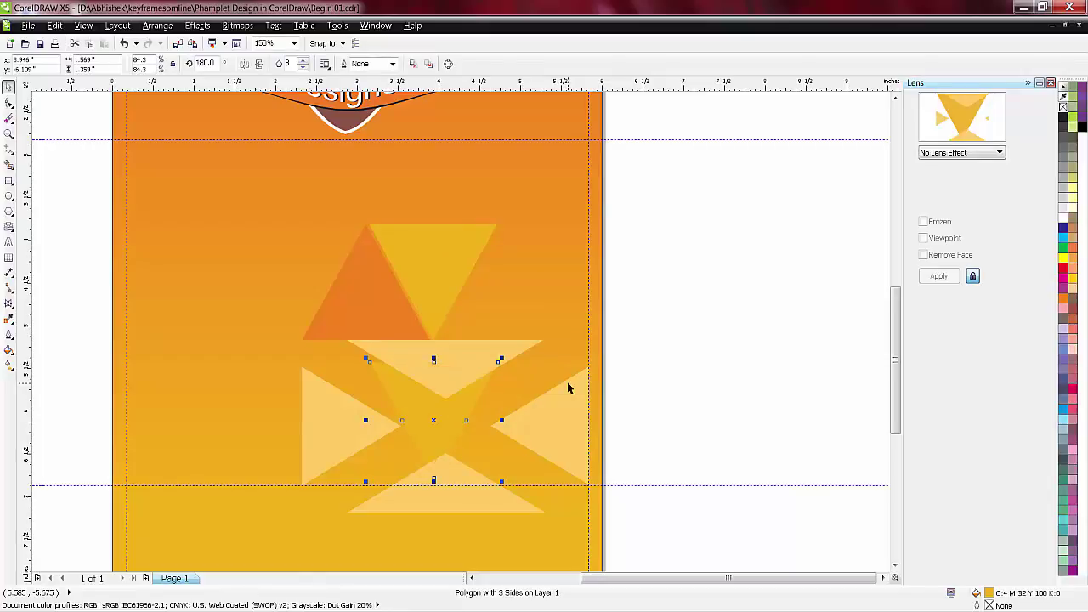
drag(501, 489, 587, 562)
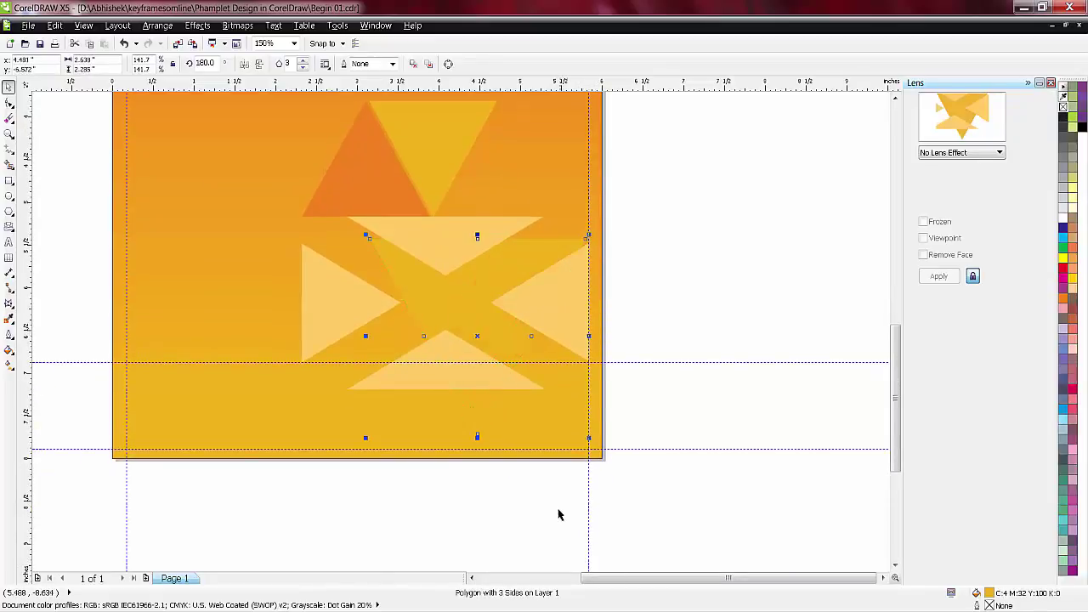
click(686, 294)
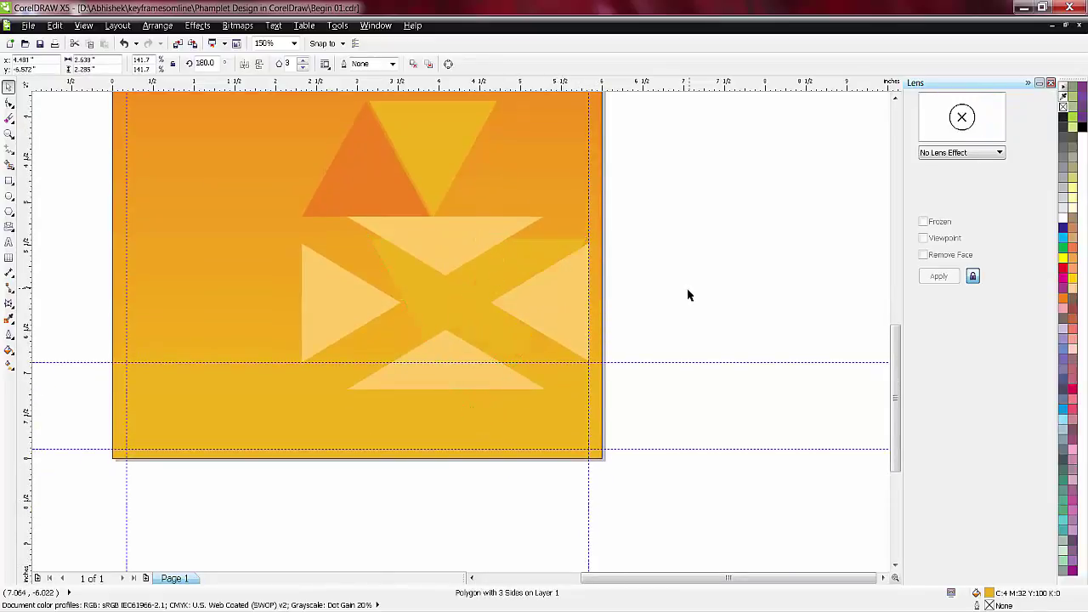
- Give the pale X-cut shape a linear transparency fading from top to bottom
click(458, 385)
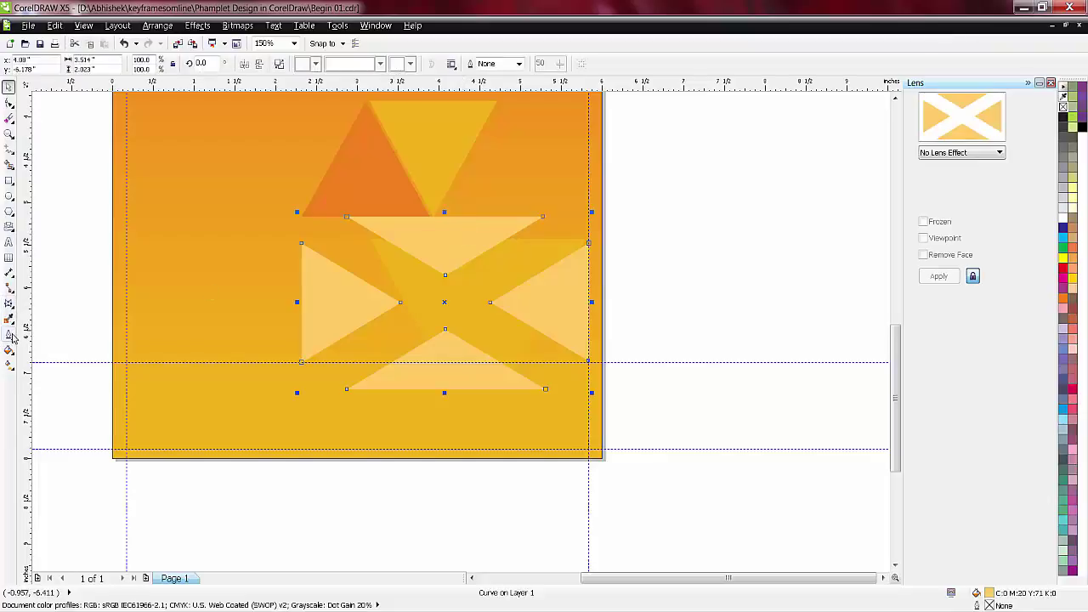
click(10, 289)
click(10, 276)
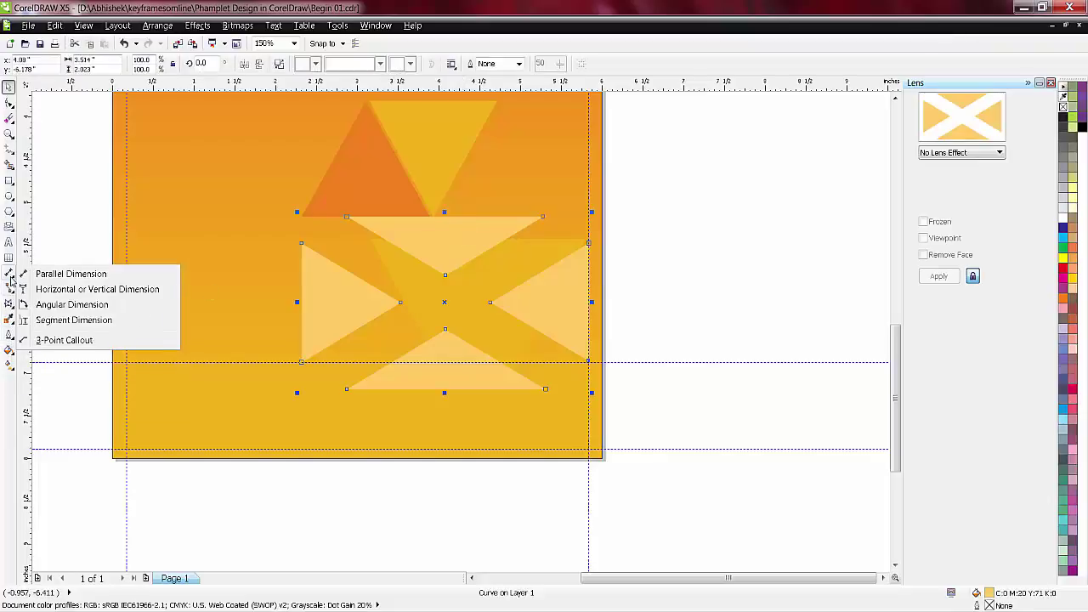
mouse_move(8, 348)
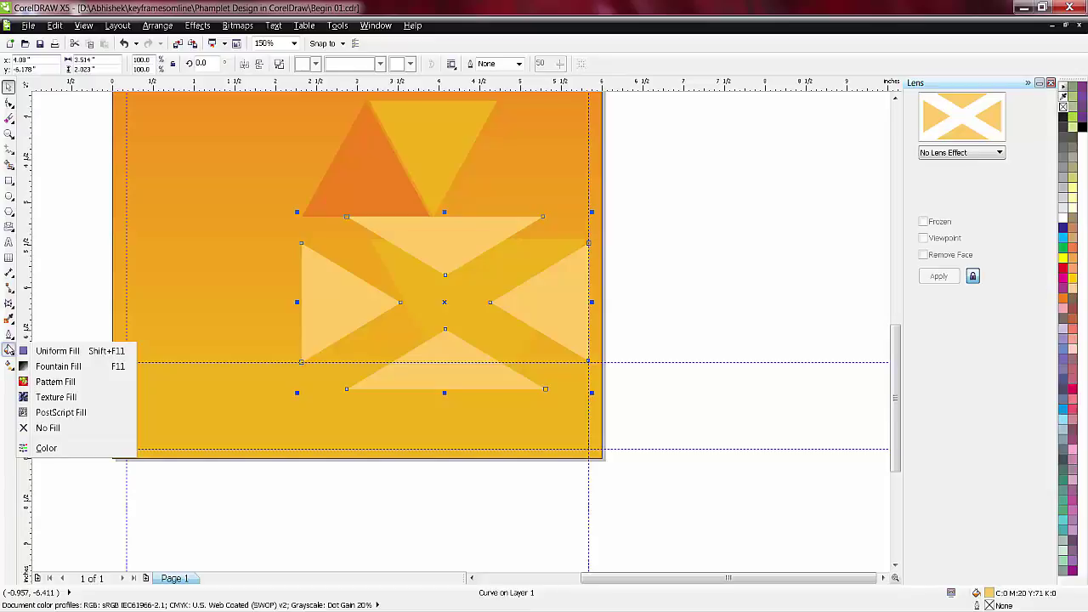
mouse_move(9, 306)
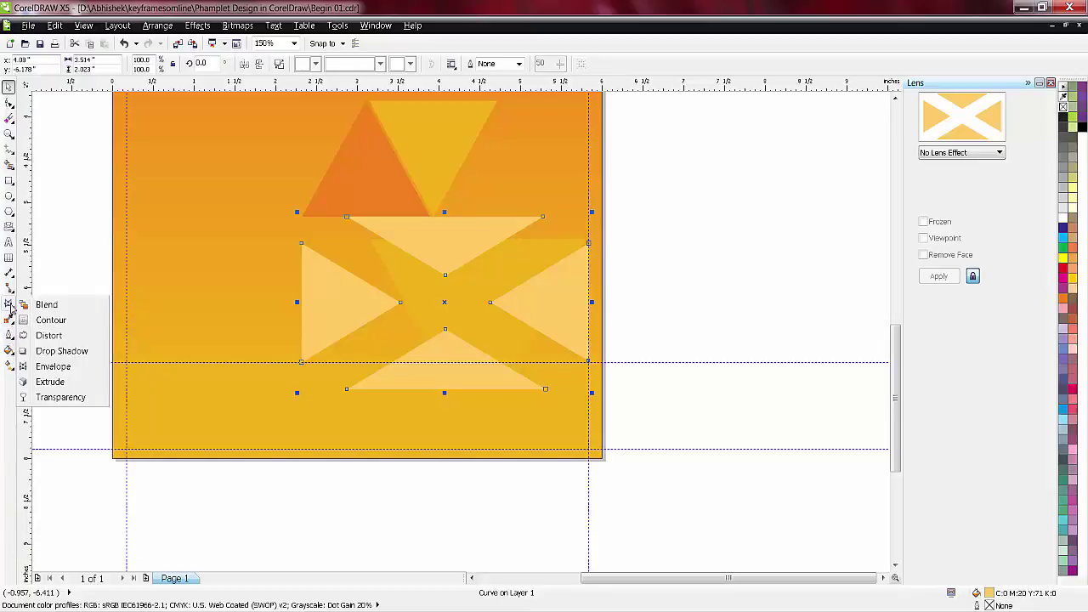
click(60, 397)
drag(438, 232, 437, 377)
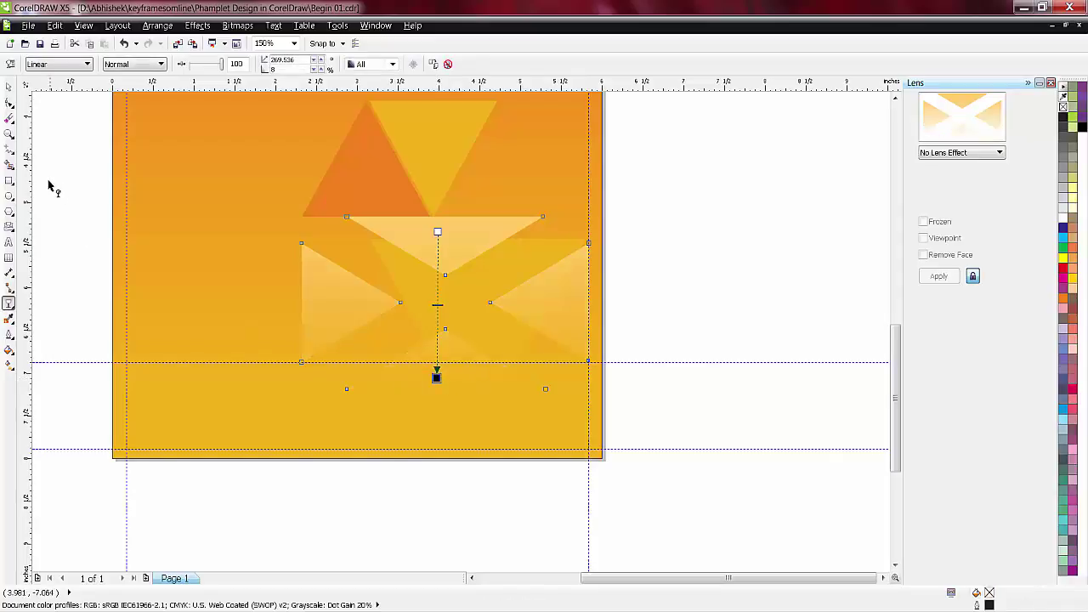
click(9, 88)
click(702, 280)
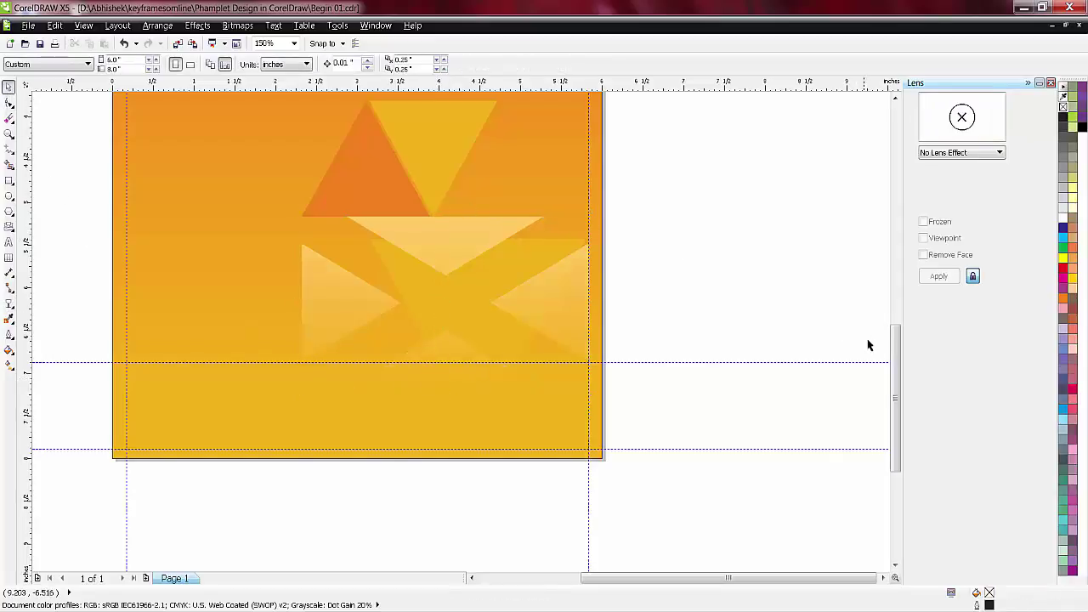
scroll(899, 348, up, 3)
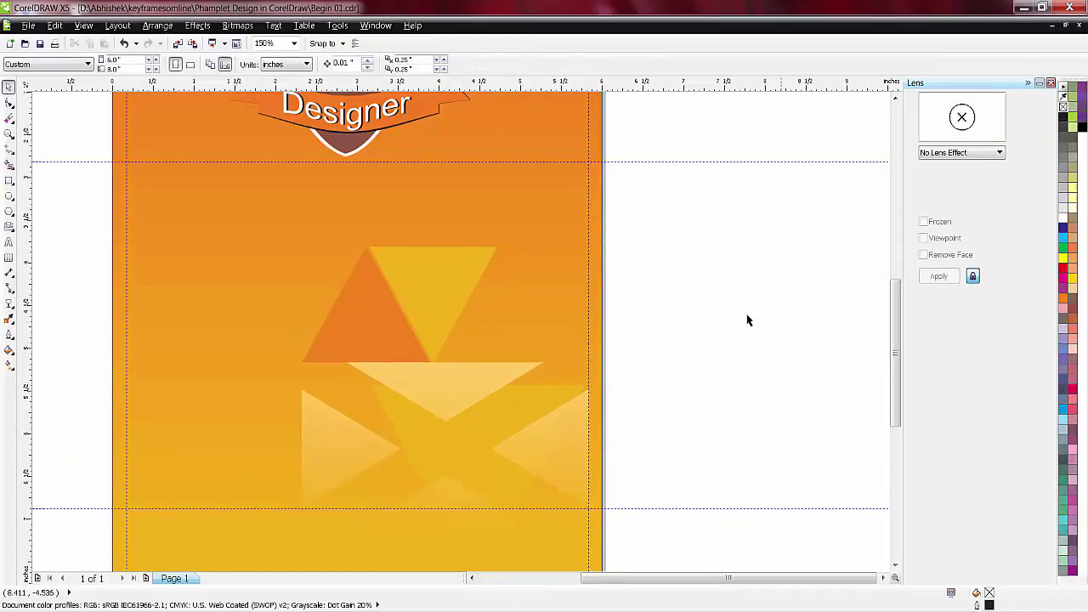
- Move the faded X shape up and left and change its transparency to Radial
click(436, 393)
drag(456, 383, 285, 188)
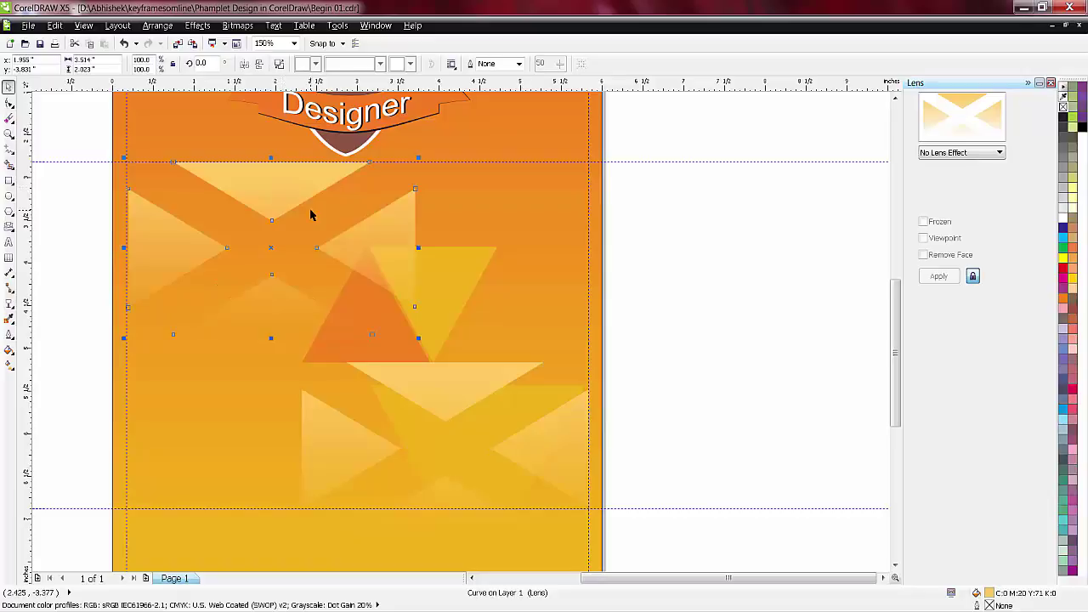
click(9, 303)
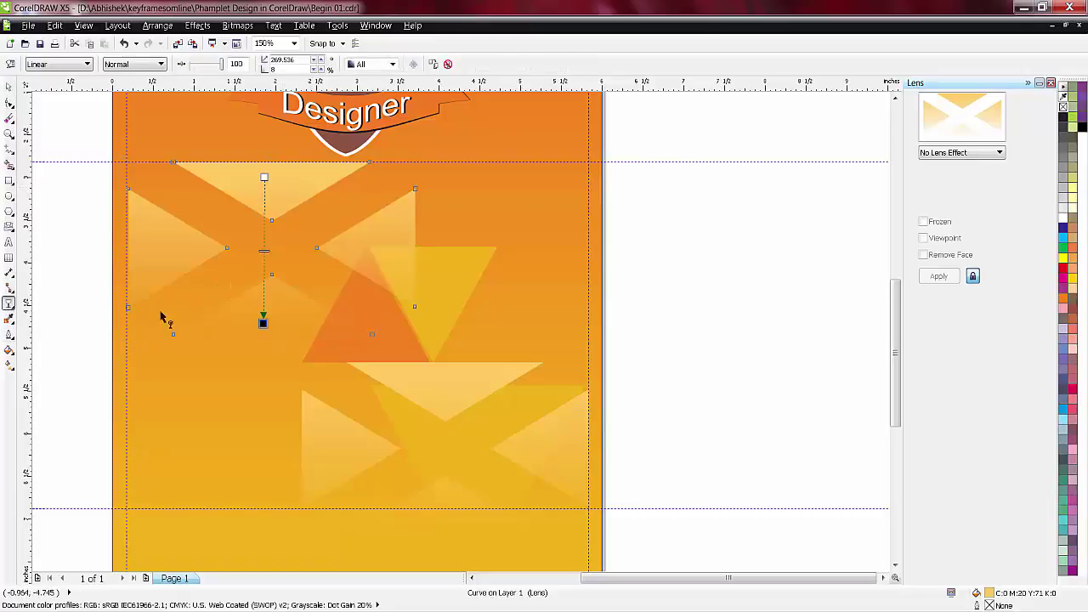
click(70, 65)
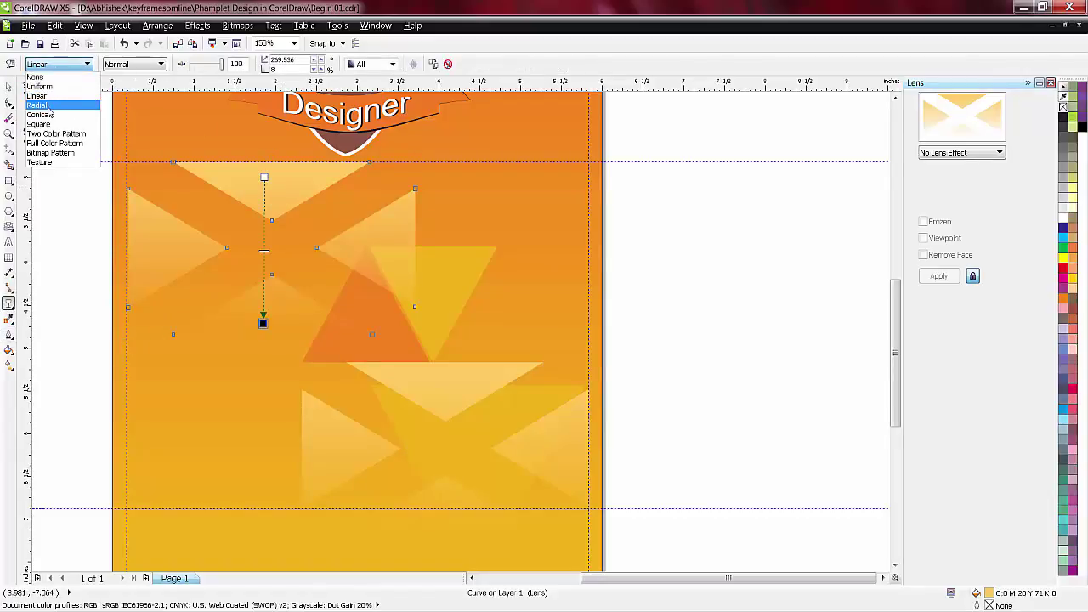
click(53, 105)
- Position the radial fade's centre and widen its spread around the central triangles
drag(413, 247, 372, 246)
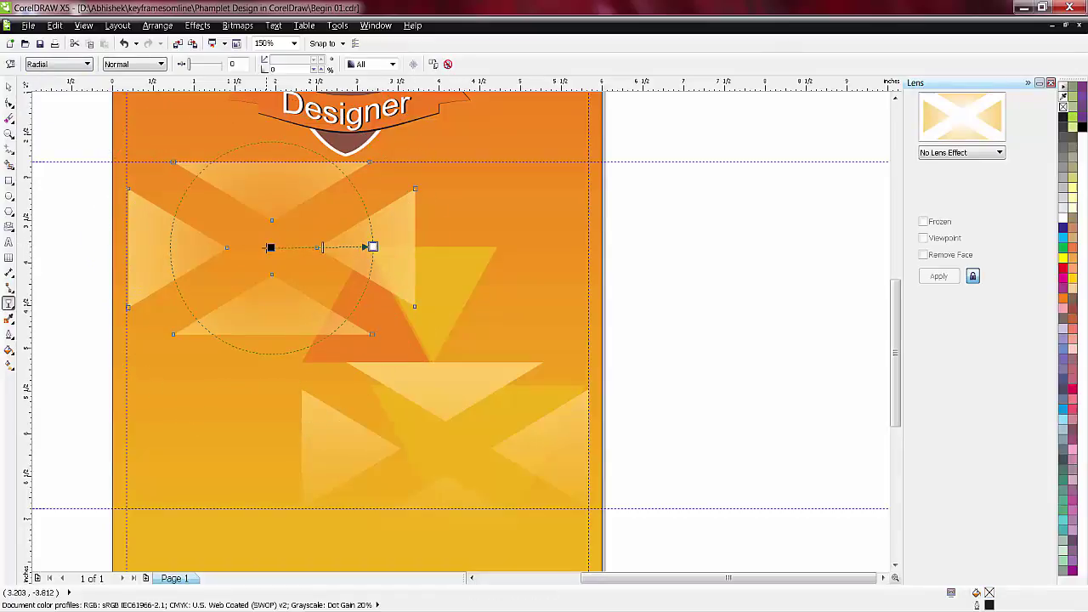
drag(270, 247, 464, 247)
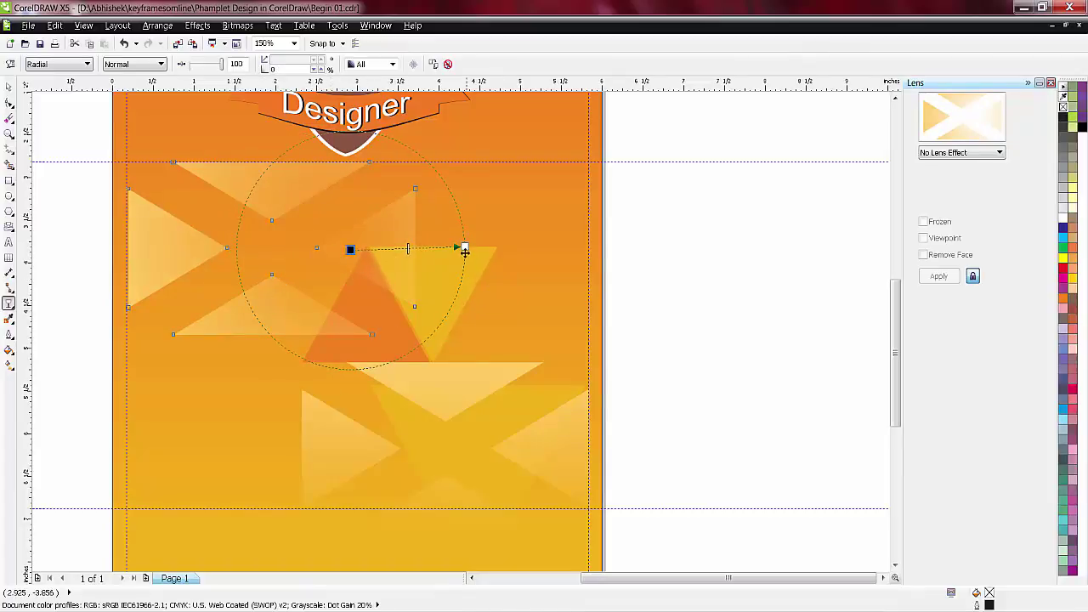
drag(465, 251, 486, 246)
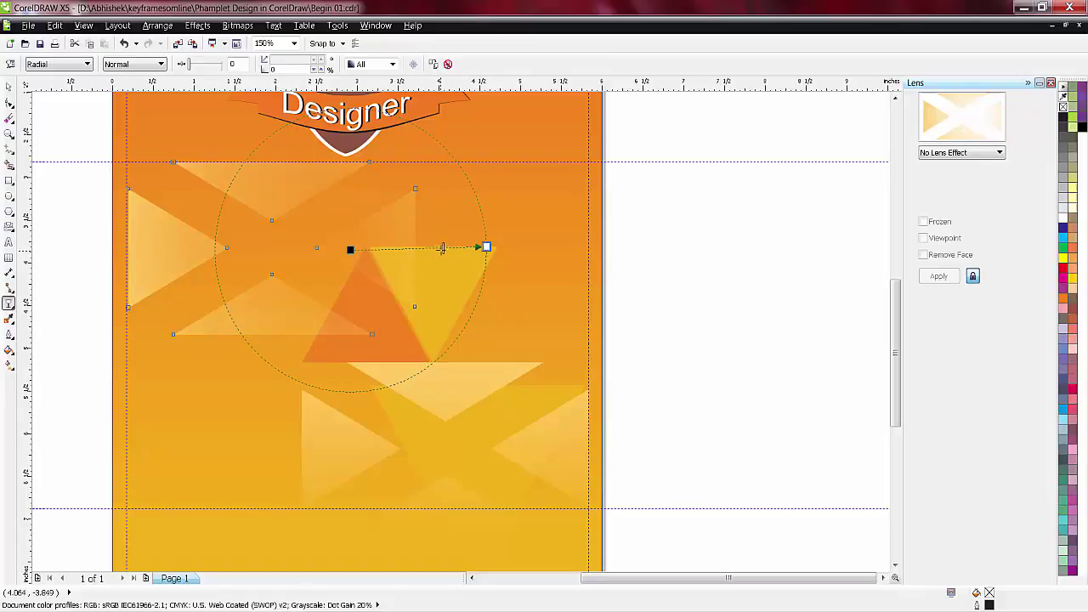
drag(352, 250, 379, 246)
drag(484, 250, 534, 248)
mouse_move(379, 247)
mouse_down()
mouse_move(277, 248)
mouse_move(380, 252)
mouse_up()
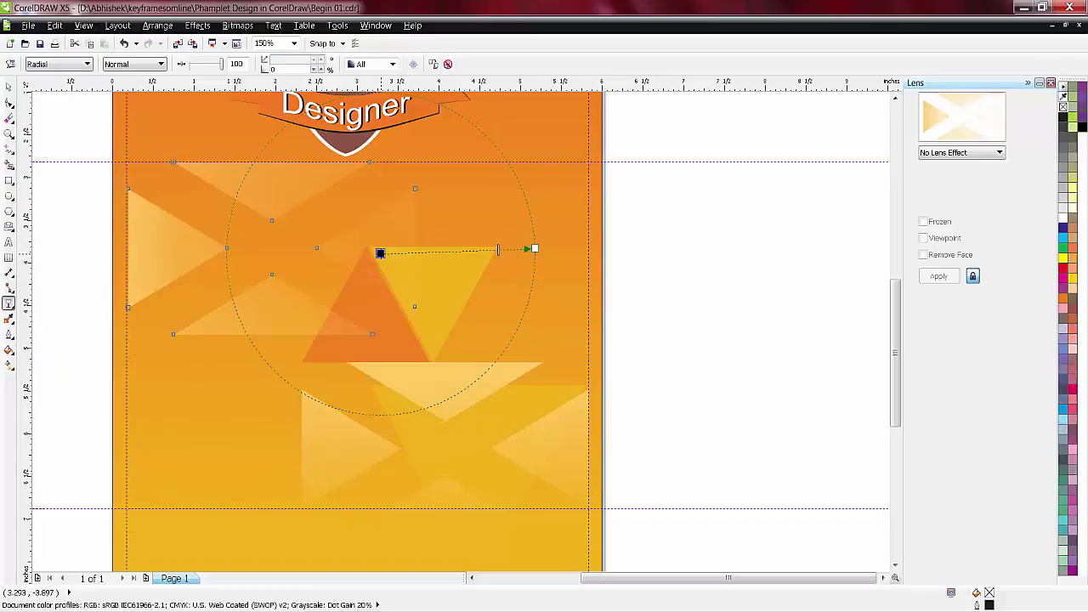
click(9, 89)
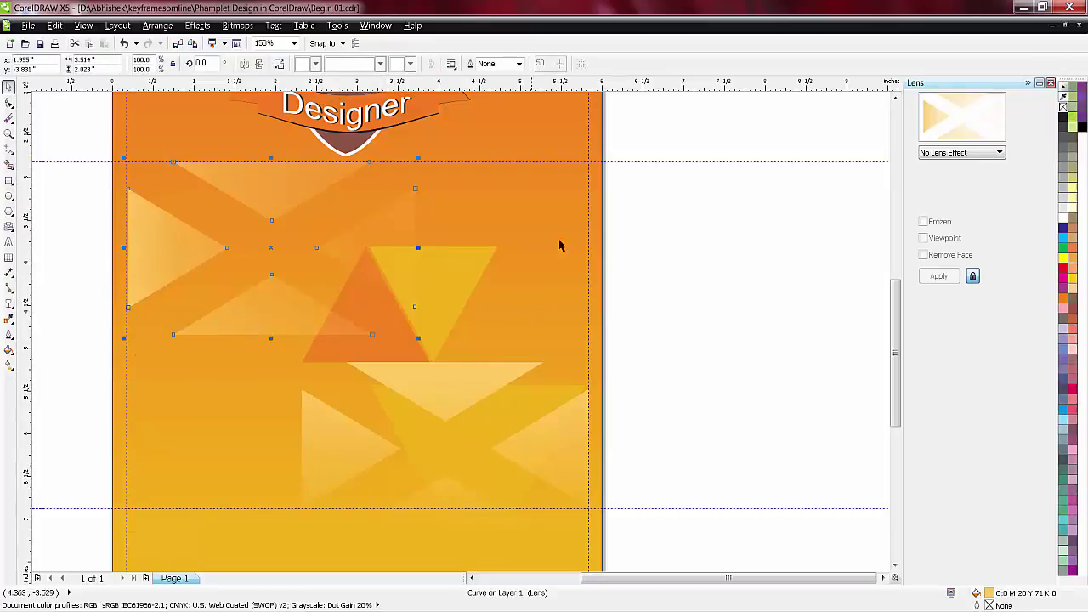
click(710, 271)
click(281, 187)
click(704, 269)
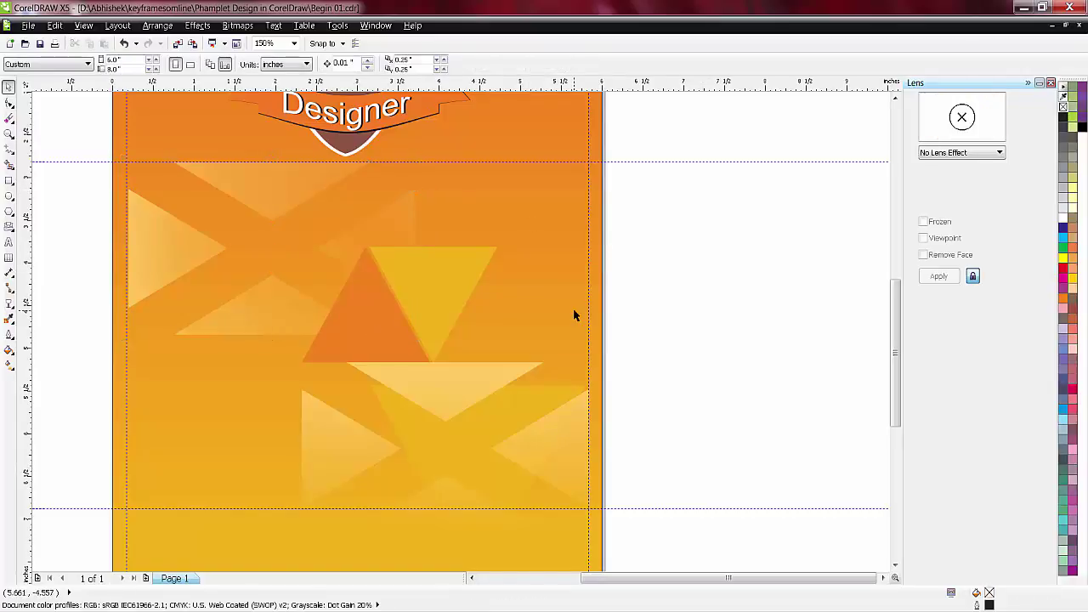
- Draw a 3-sided polygon triangle on the lower left of the page
click(9, 210)
click(10, 198)
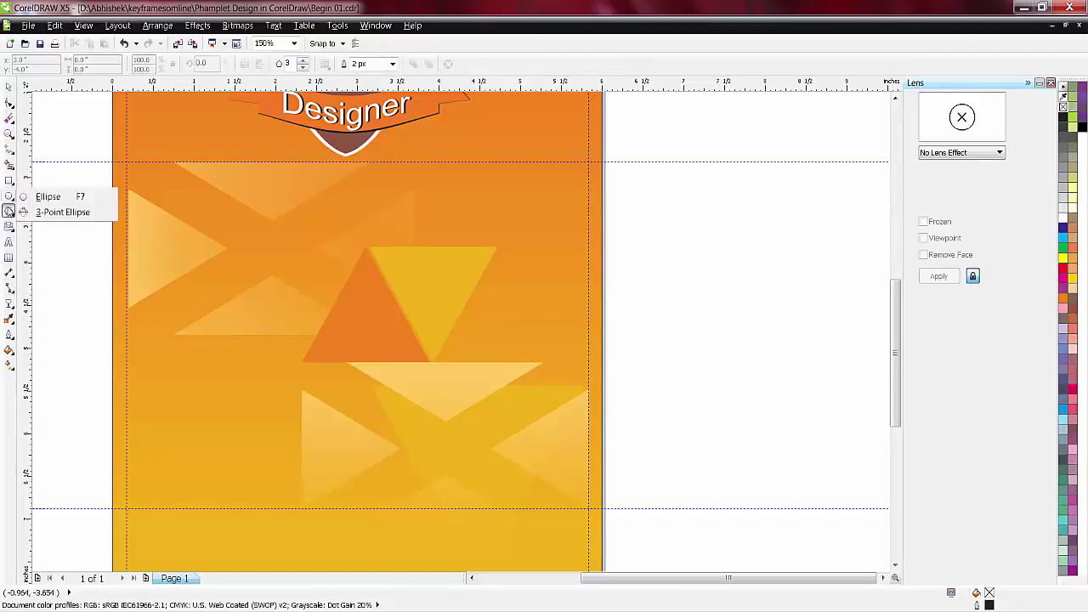
click(8, 210)
click(37, 215)
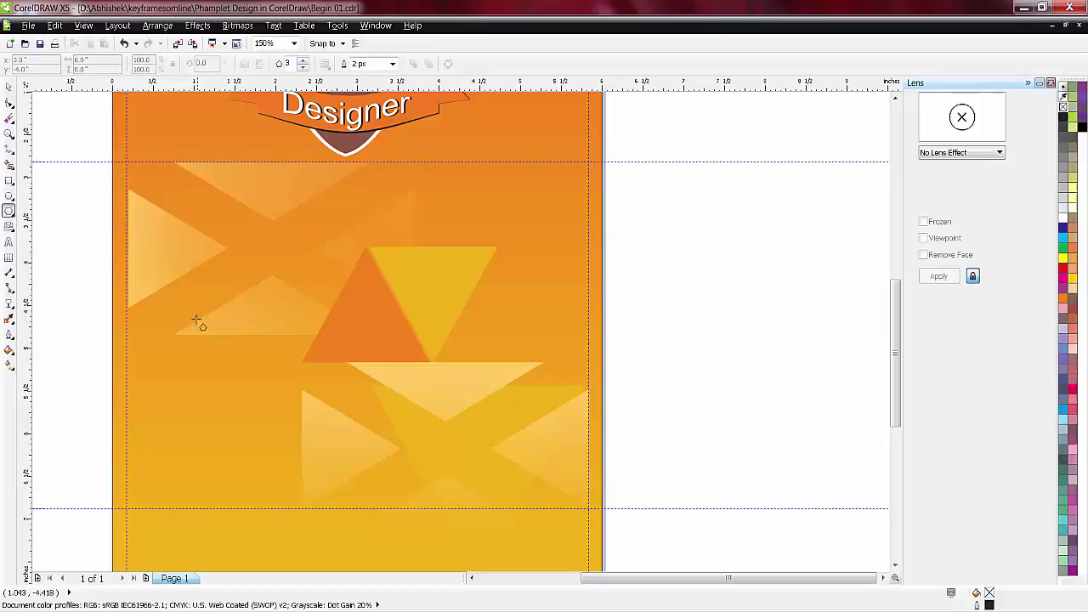
drag(205, 322, 389, 514)
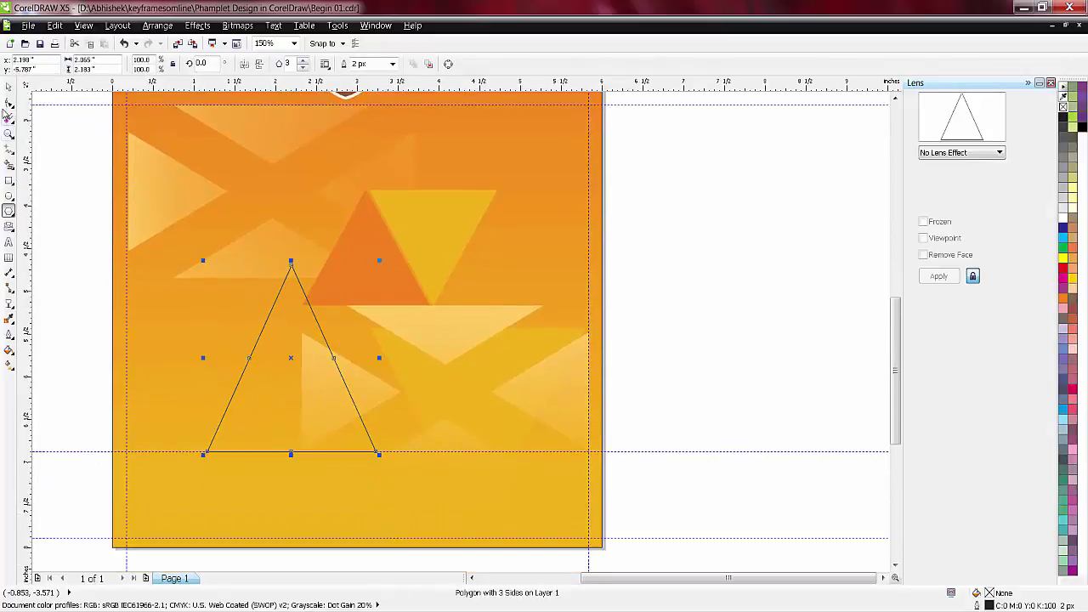
click(7, 88)
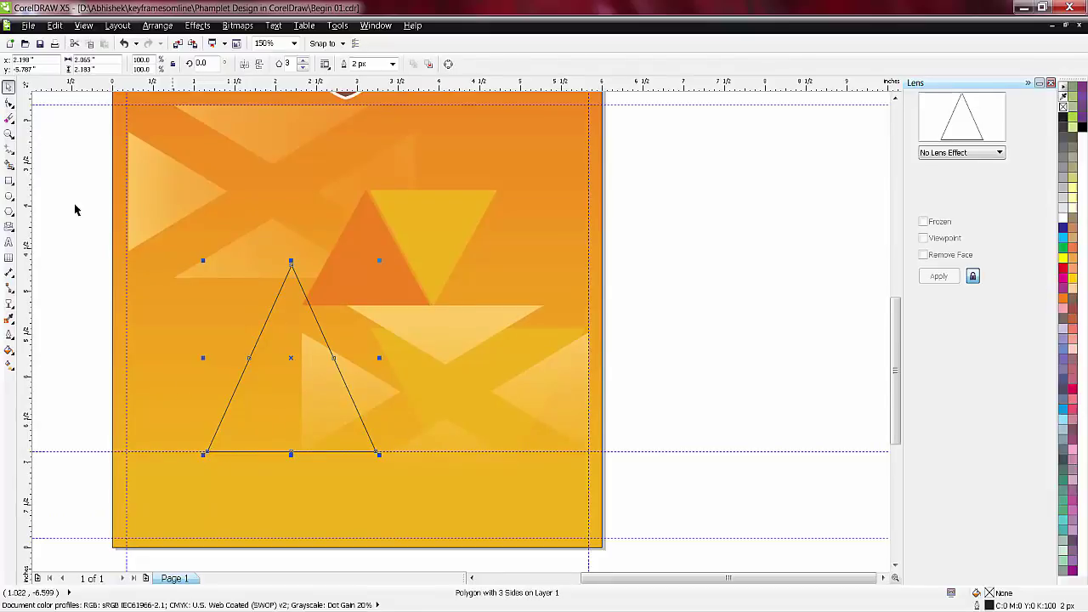
click(8, 102)
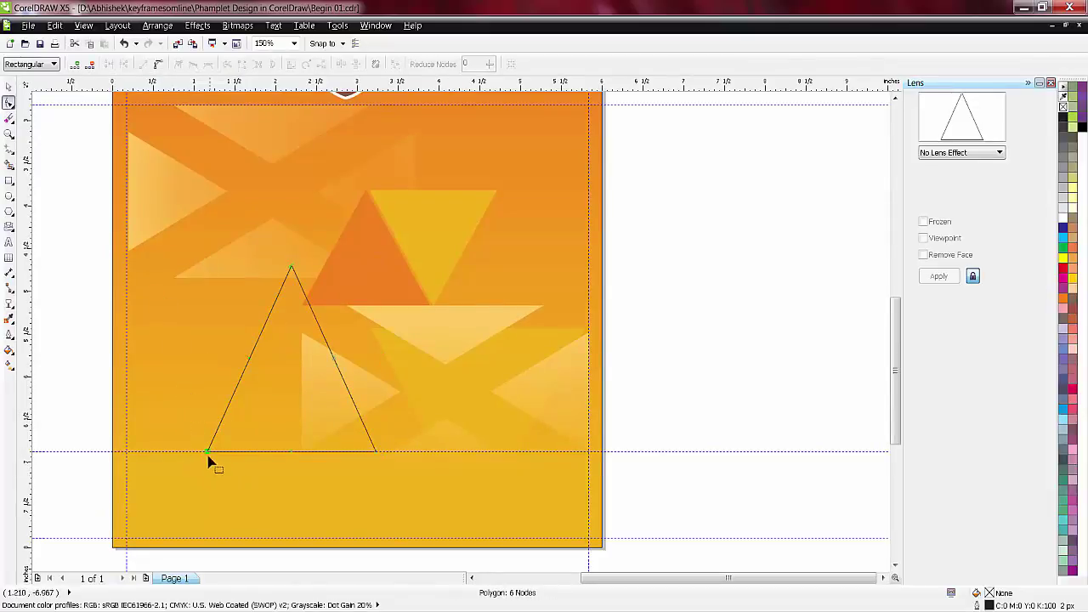
drag(207, 452, 255, 457)
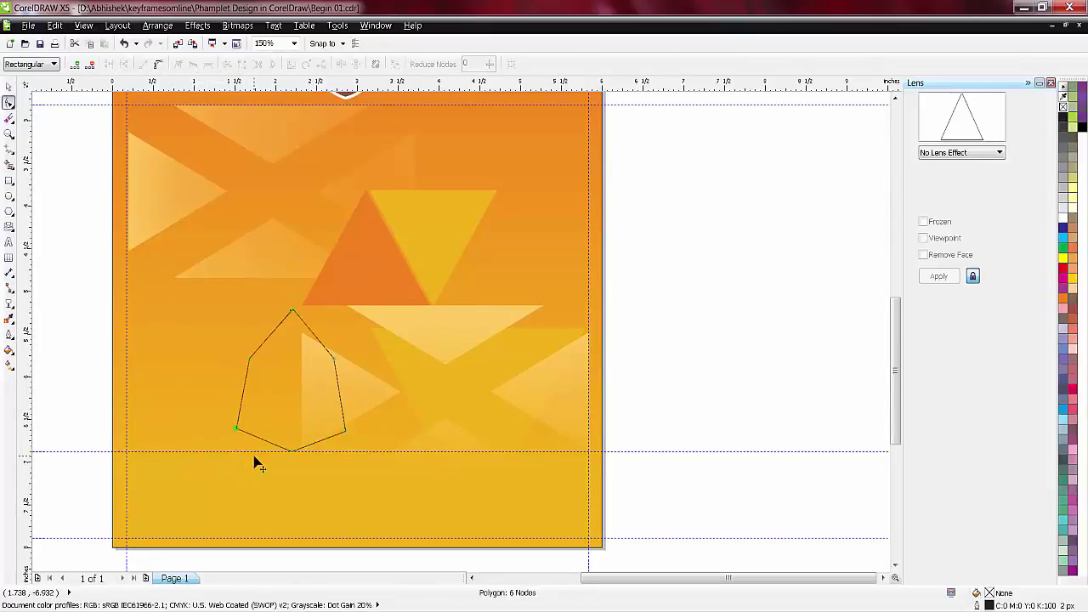
key(ctrl+z)
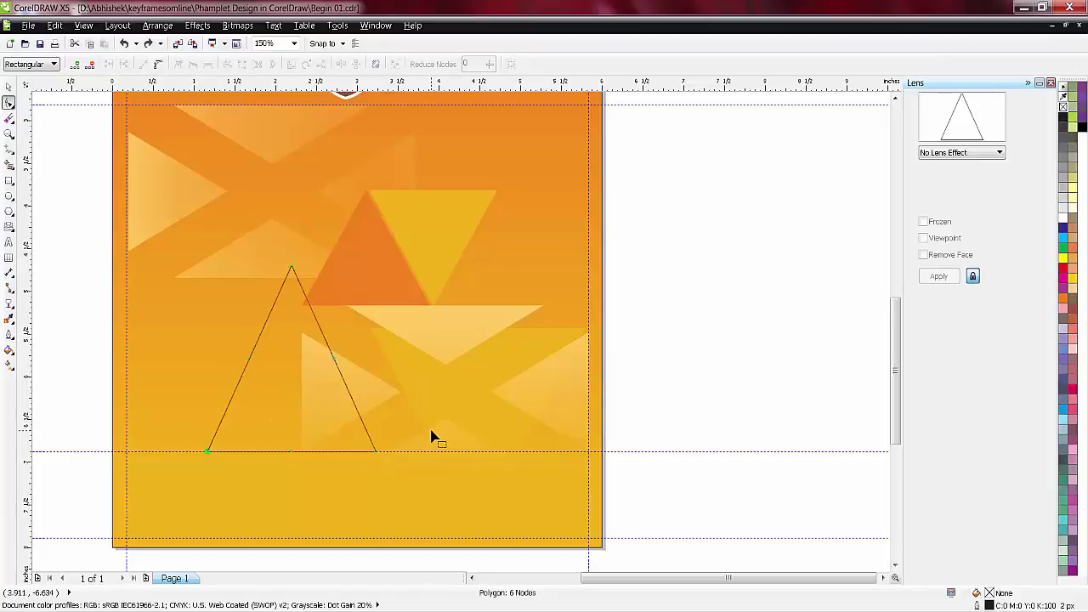
click(9, 92)
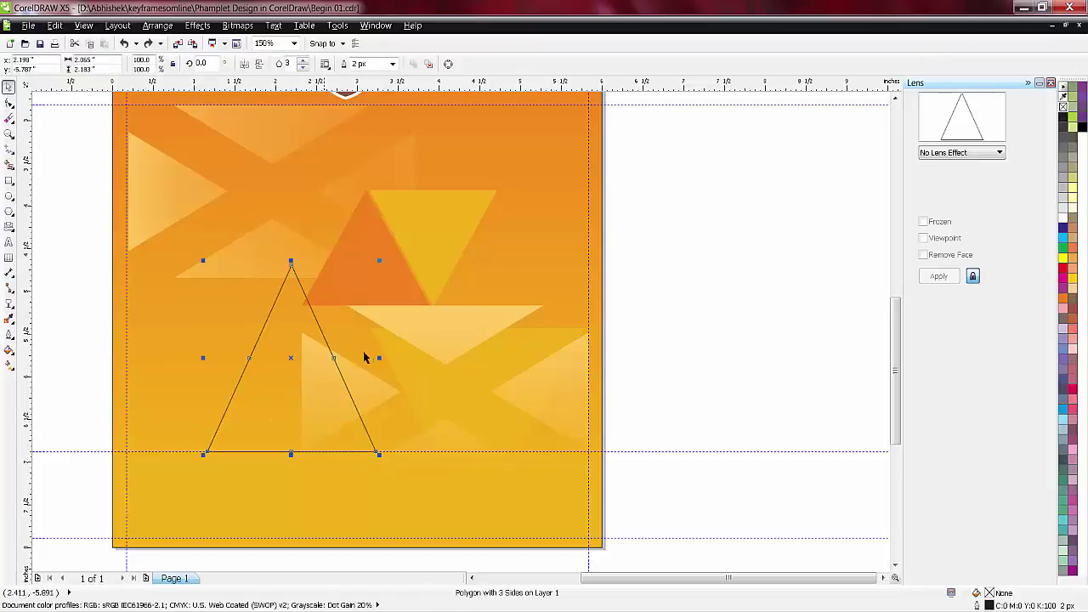
- Make the triangle narrower and tilt it about 10.5°
drag(378, 357, 294, 350)
key(F3)
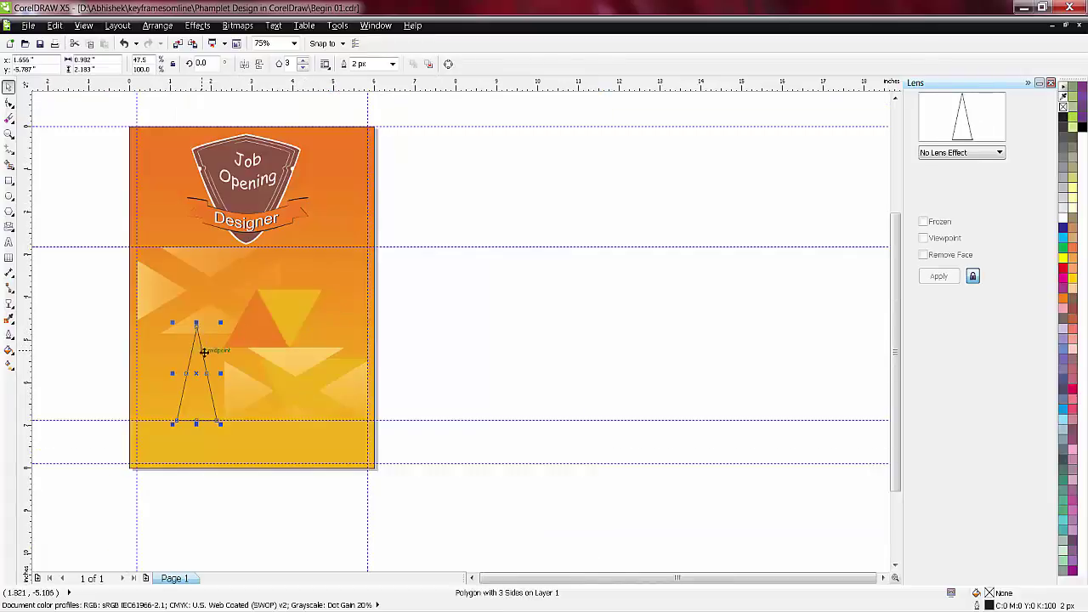
click(215, 351)
drag(223, 323, 212, 317)
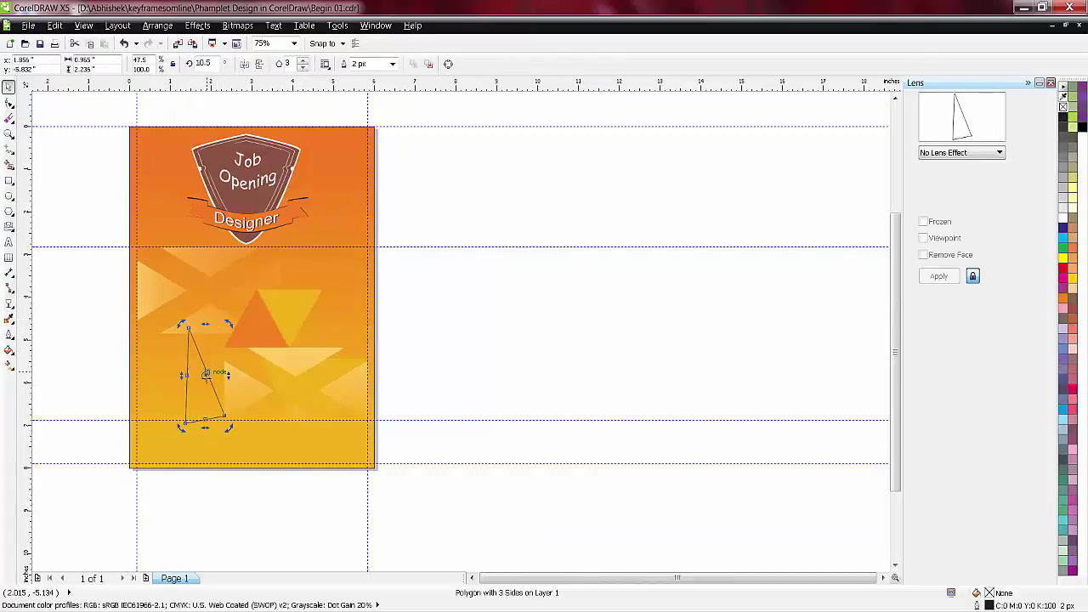
key(Escape)
- Move the triangle to the page's left edge, refine its slant and stretch it taller
drag(194, 371, 146, 364)
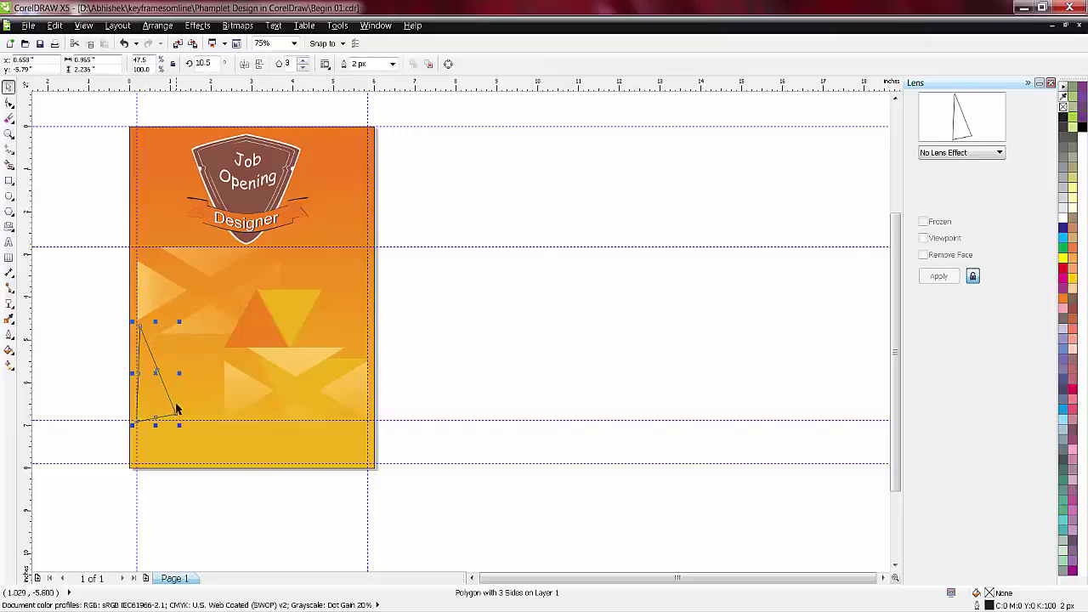
scroll(145, 360, up, 2)
click(145, 360)
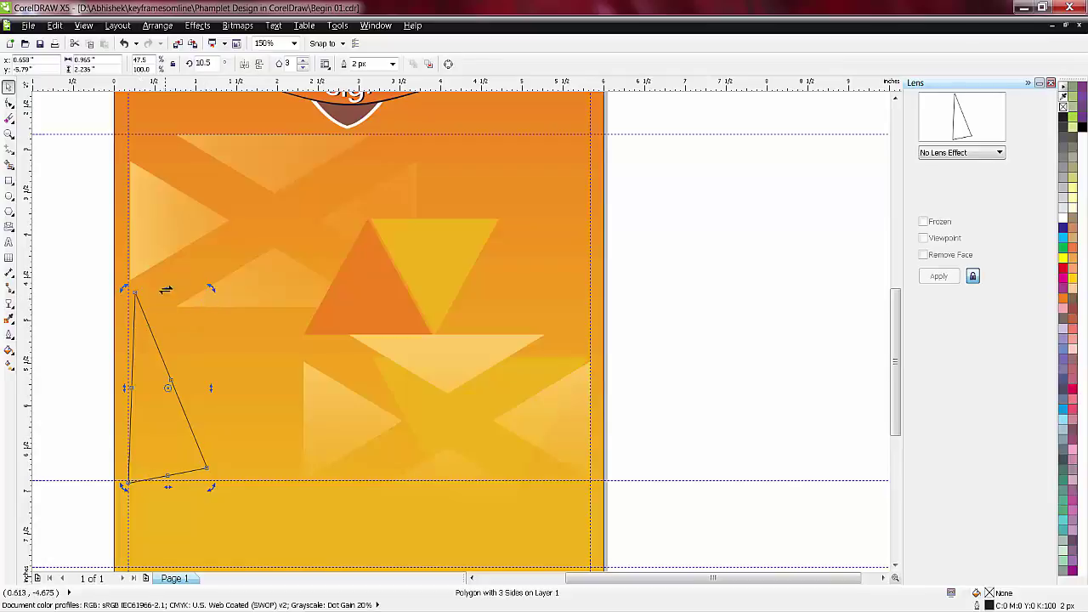
drag(166, 290, 157, 289)
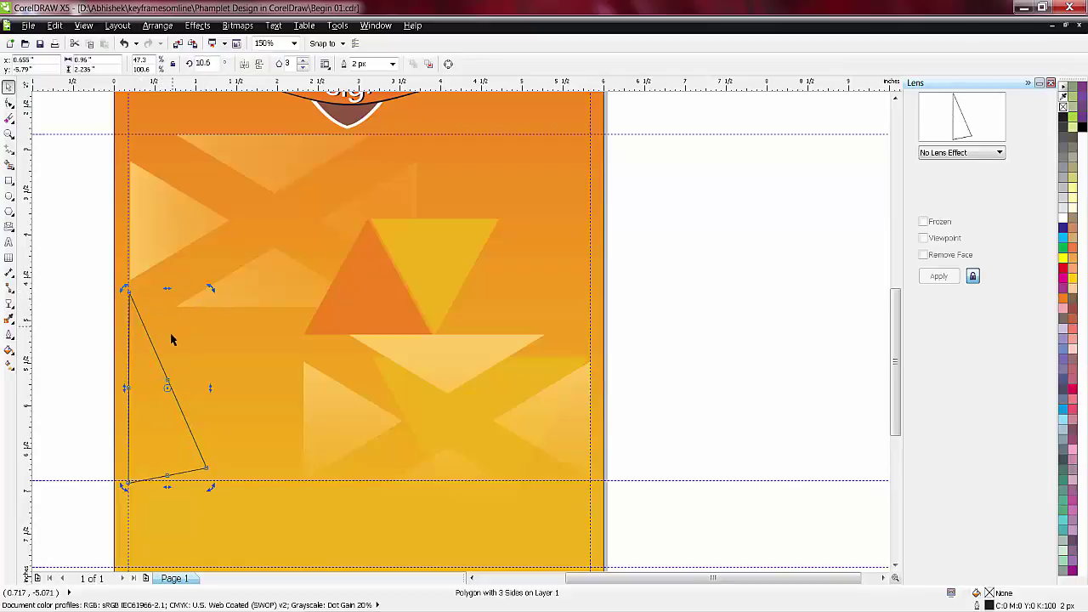
click(95, 337)
click(158, 382)
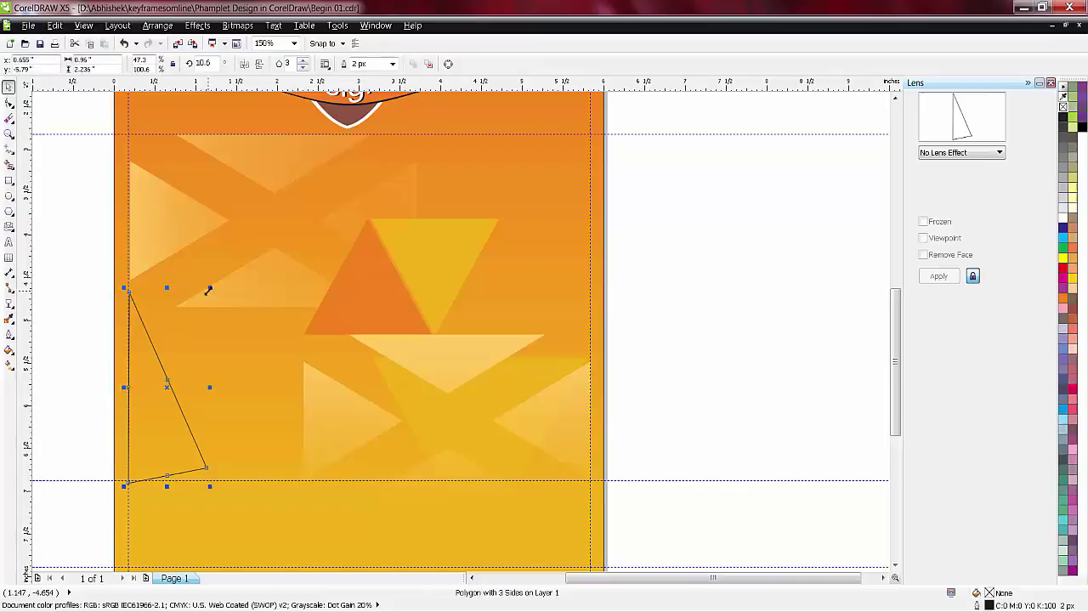
drag(207, 291, 294, 287)
scroll(259, 332, down, 2)
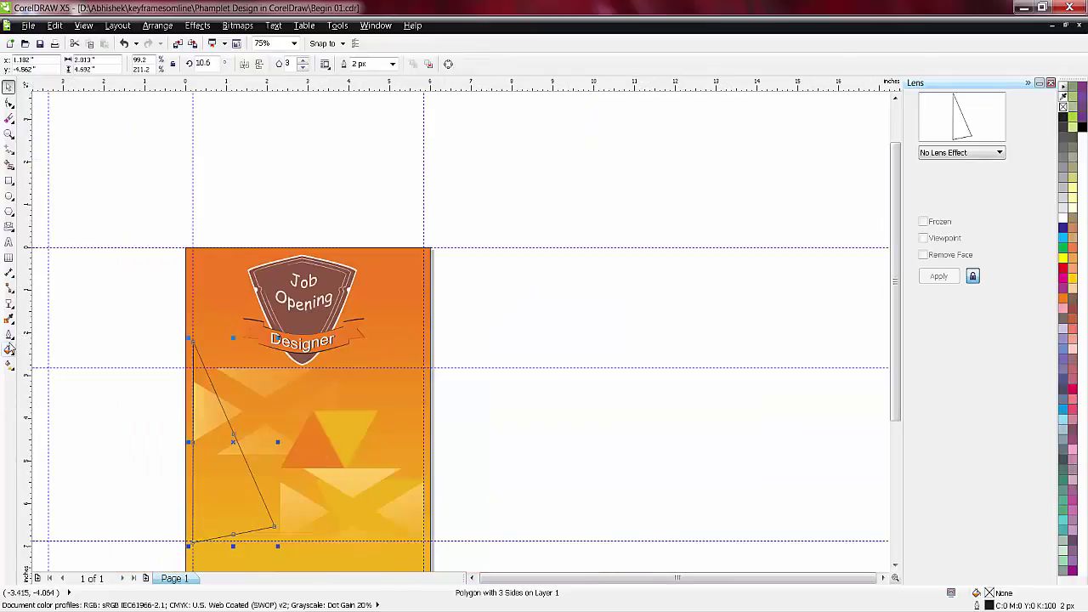
- Fill the left-edge triangle with sampled orange C2 M47 Y100 K0 and remove its outline
click(9, 320)
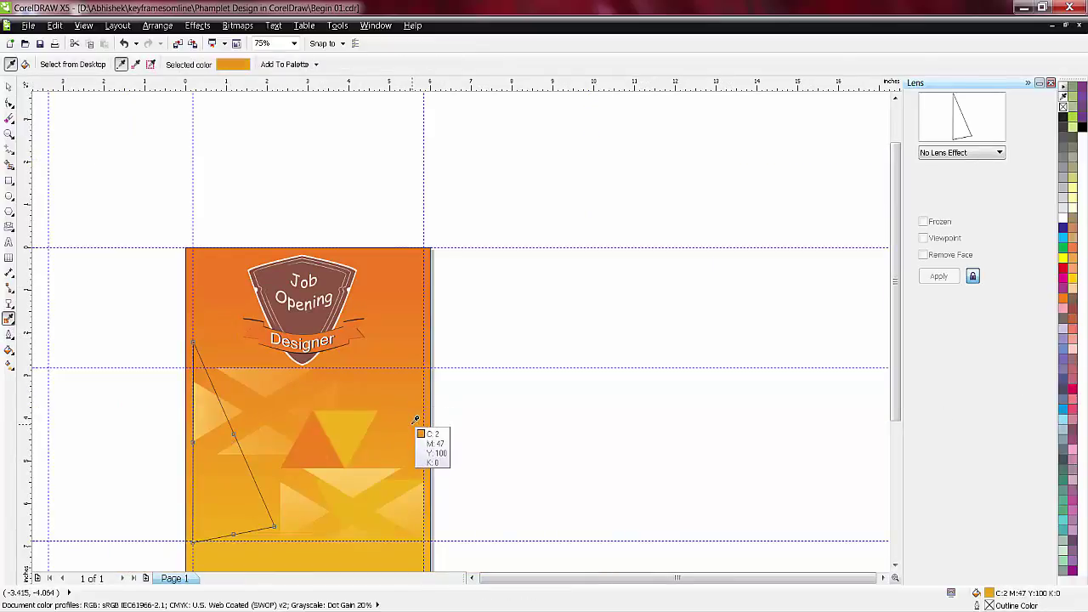
click(212, 505)
click(8, 86)
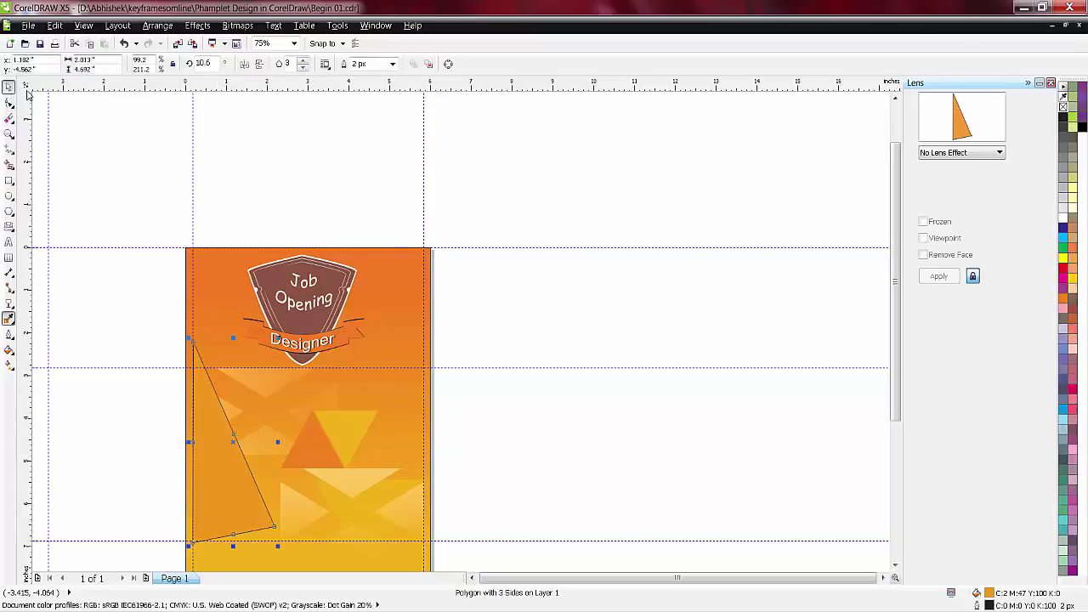
right_click(1062, 107)
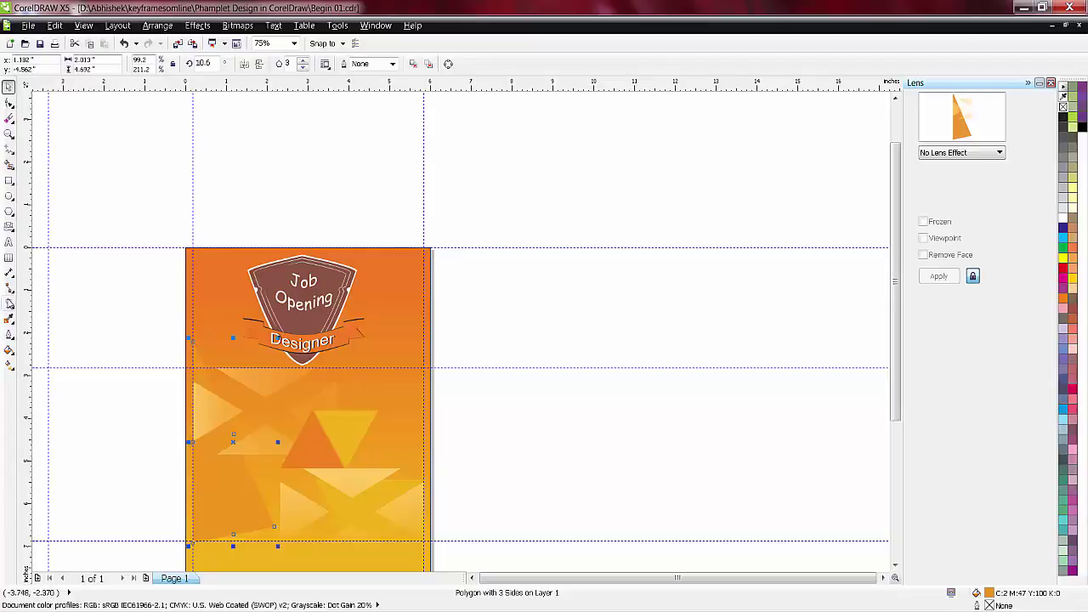
- Give the left-edge lens triangle a linear transparency slanting diagonally down to the right
click(9, 304)
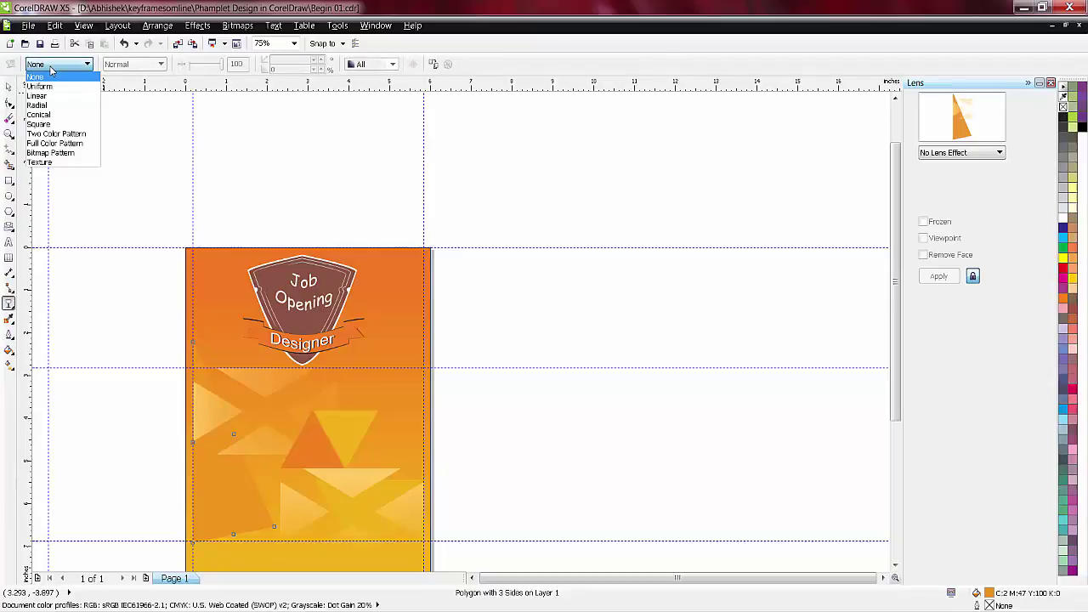
click(38, 95)
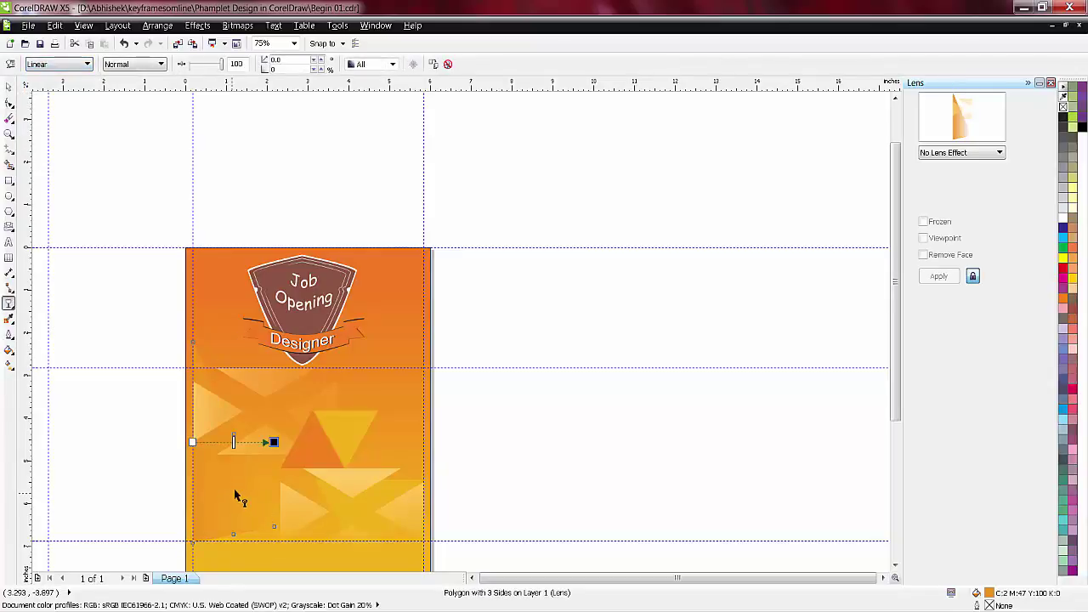
drag(274, 442, 288, 491)
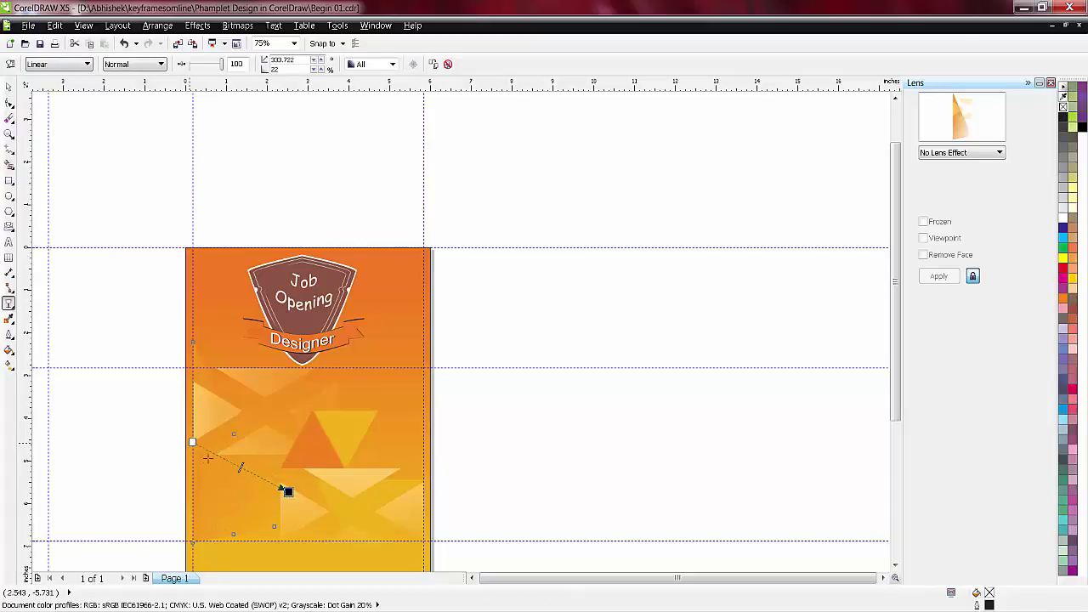
drag(192, 442, 225, 473)
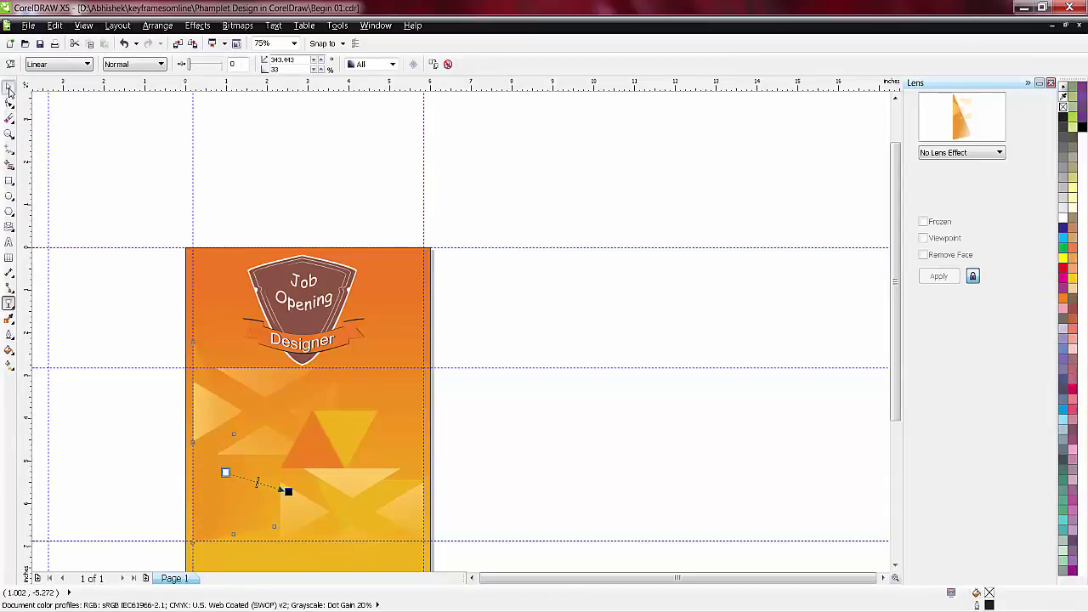
click(8, 86)
click(565, 394)
- Marquee-select the seven background shapes, then test moving them and undo the move
click(217, 408)
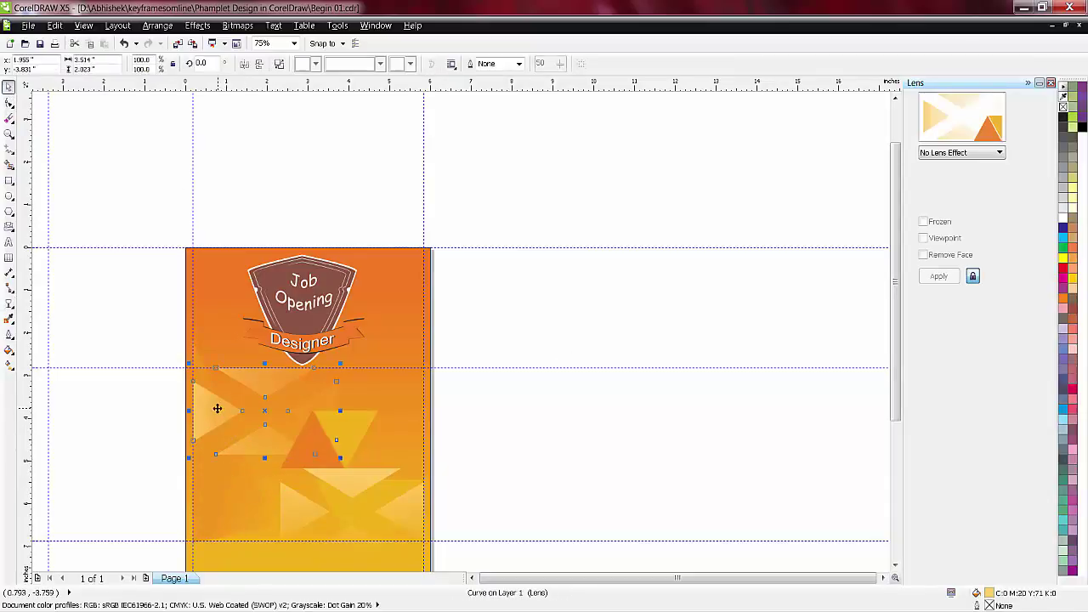
click(142, 348)
scroll(267, 451, down, 2)
drag(150, 269, 464, 518)
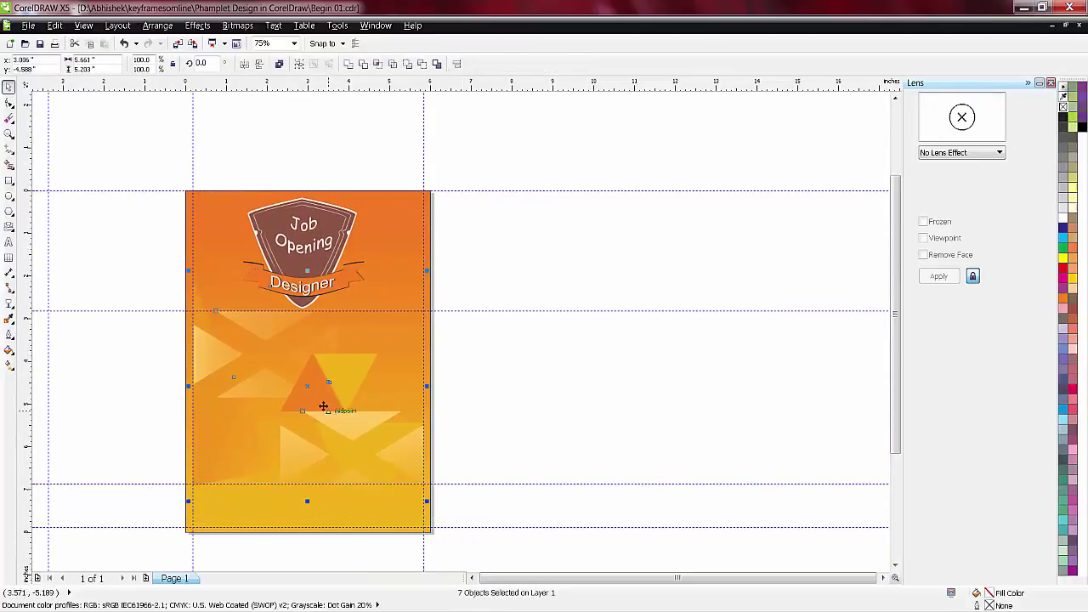
drag(311, 384, 413, 417)
key(ctrl+z)
- Select the lower triangles plus the page background, try Weld and undo it, then apply Trim
click(134, 335)
drag(150, 300, 487, 553)
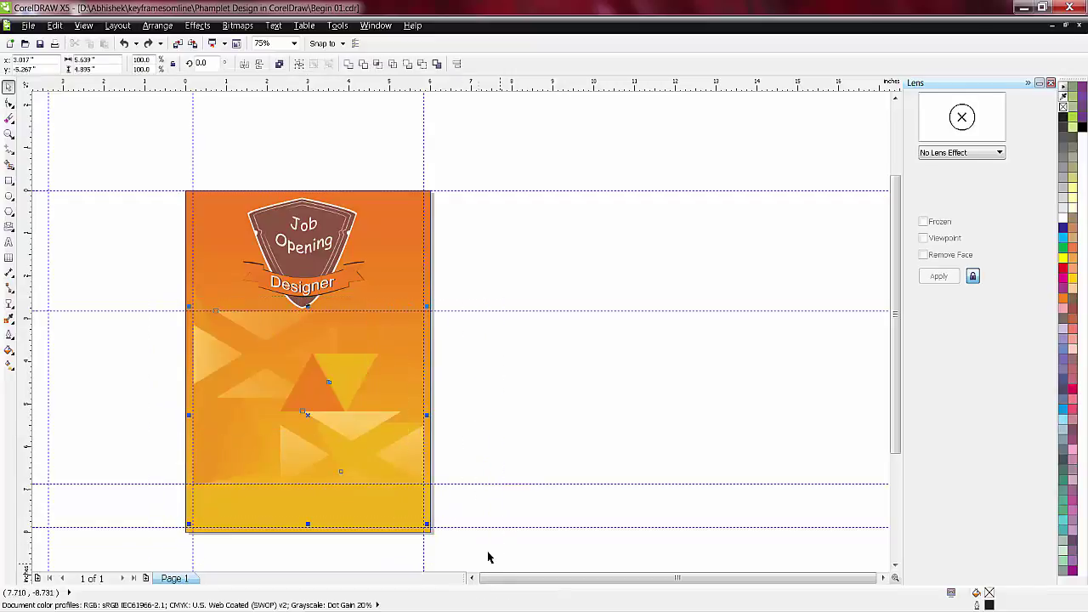
drag(307, 411, 594, 412)
key(ctrl+z)
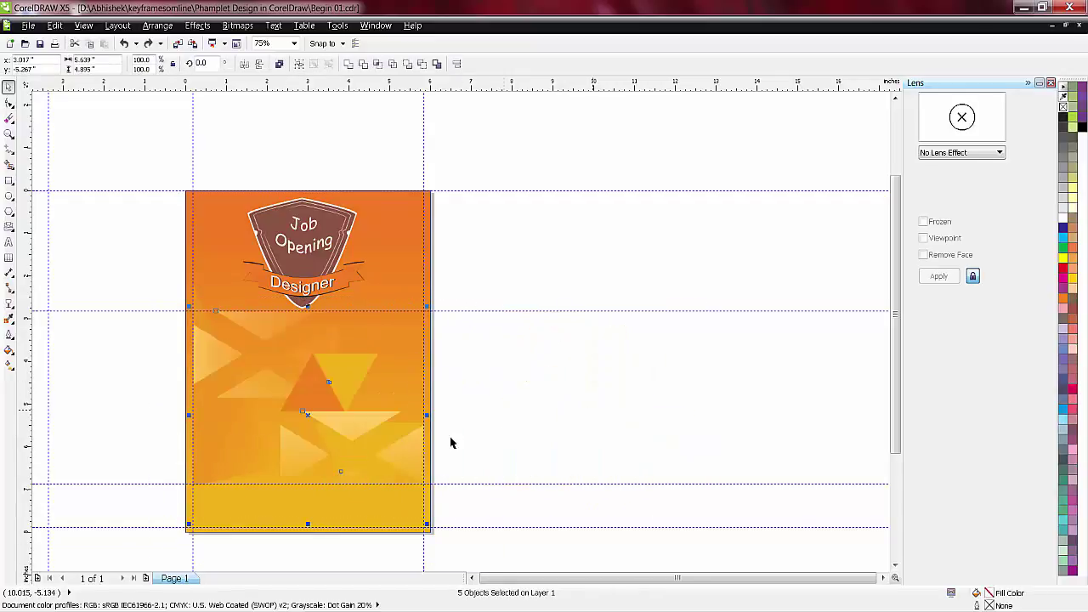
shift+click(207, 464)
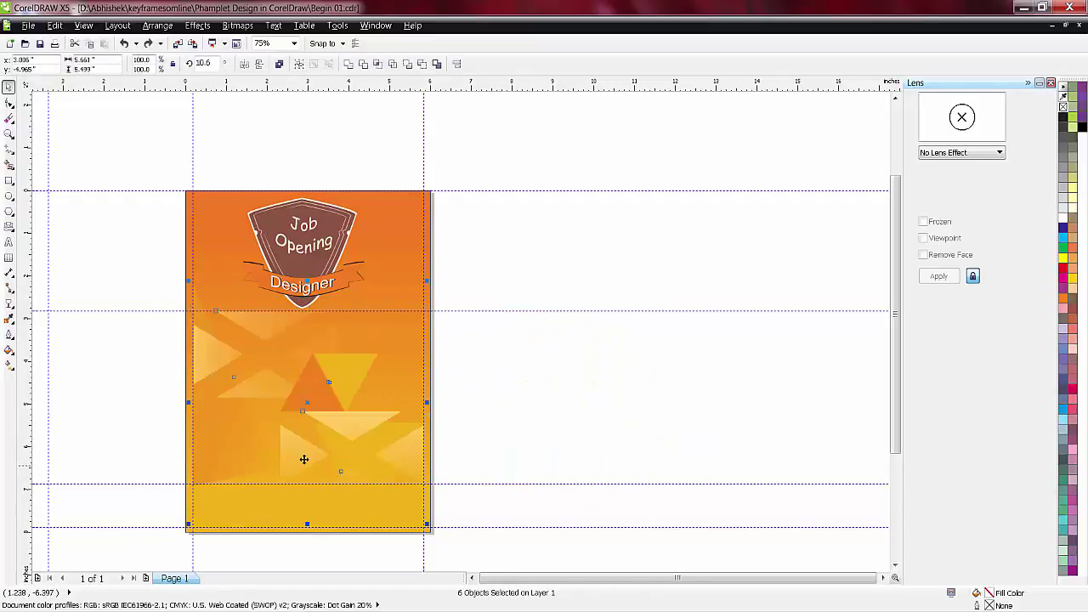
click(348, 64)
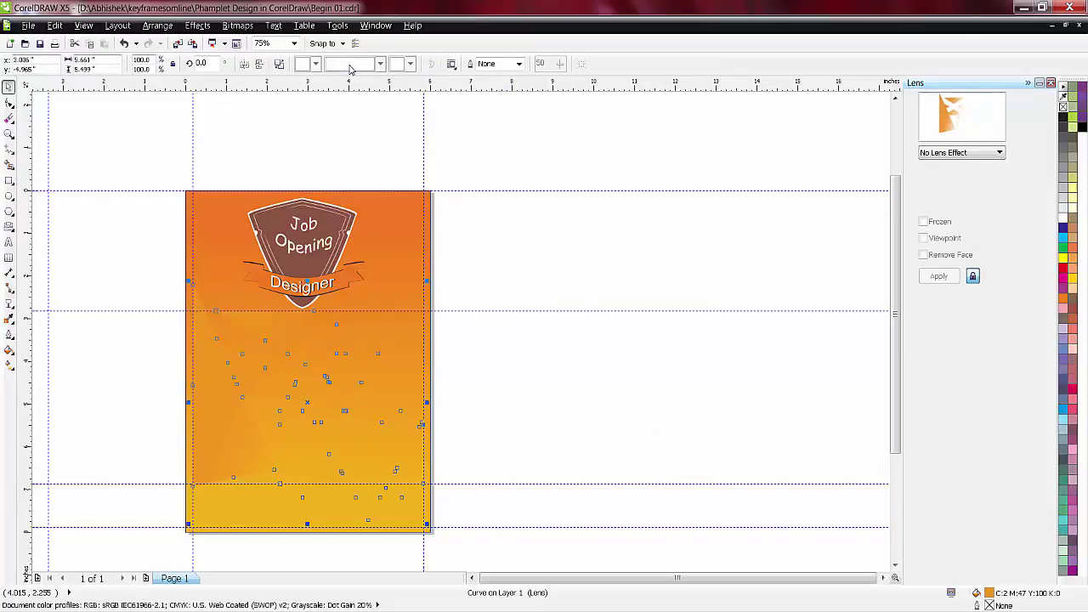
click(522, 438)
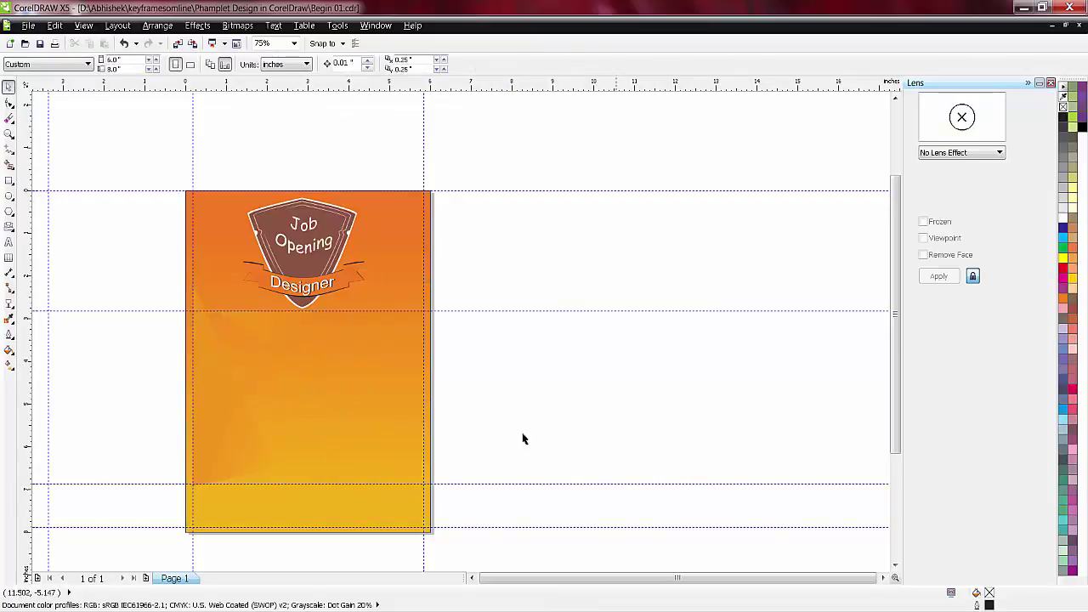
key(ctrl+z)
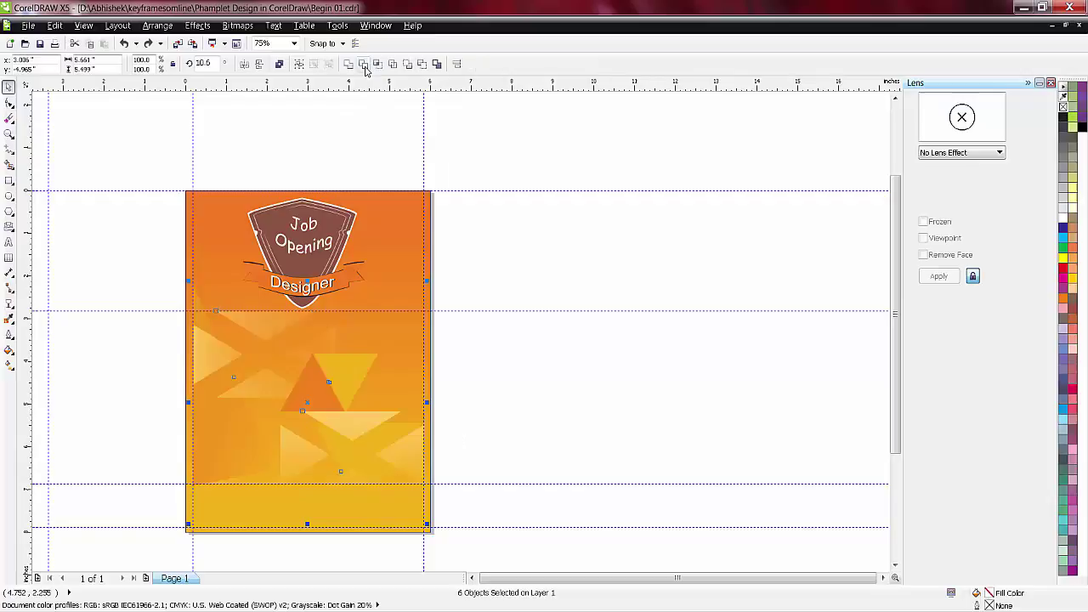
click(364, 65)
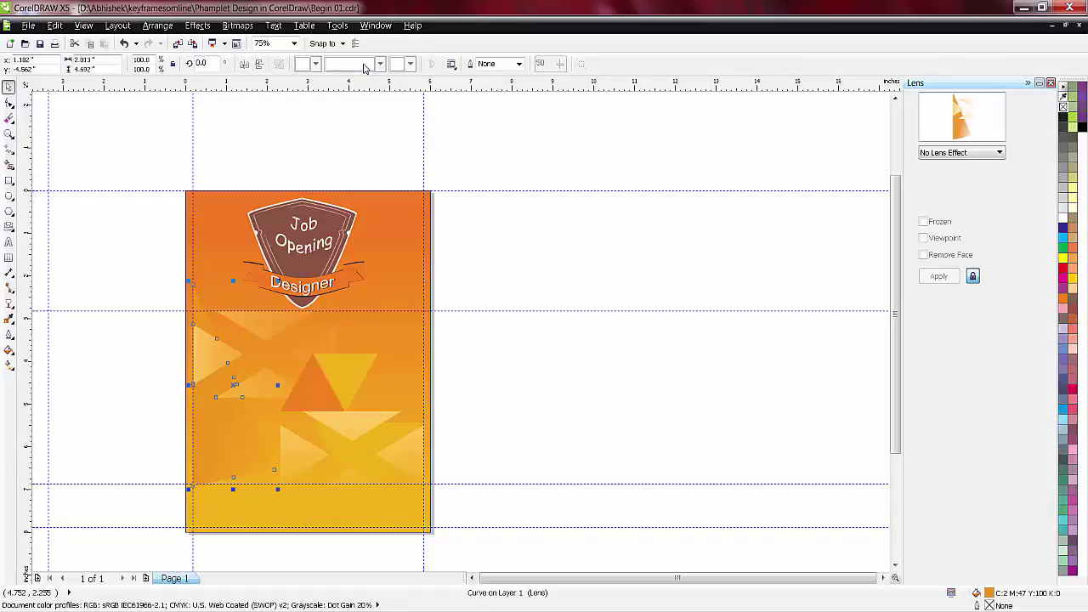
click(466, 374)
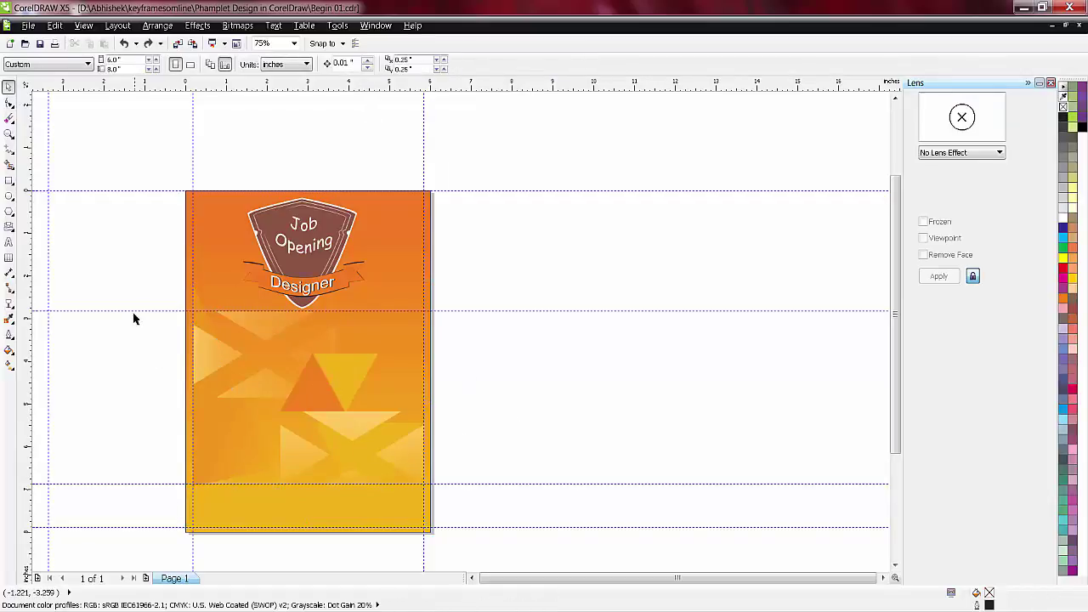
- Select the orange, yellow and other triangles, then test moving them and undo the move
click(204, 356)
shift+click(293, 452)
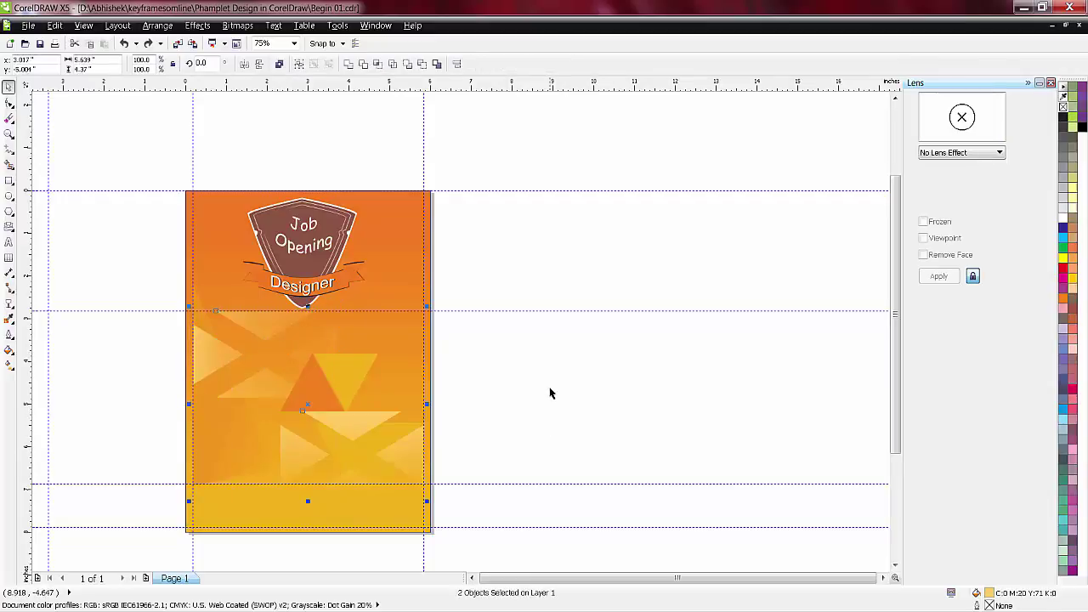
click(548, 391)
click(298, 392)
shift+click(366, 371)
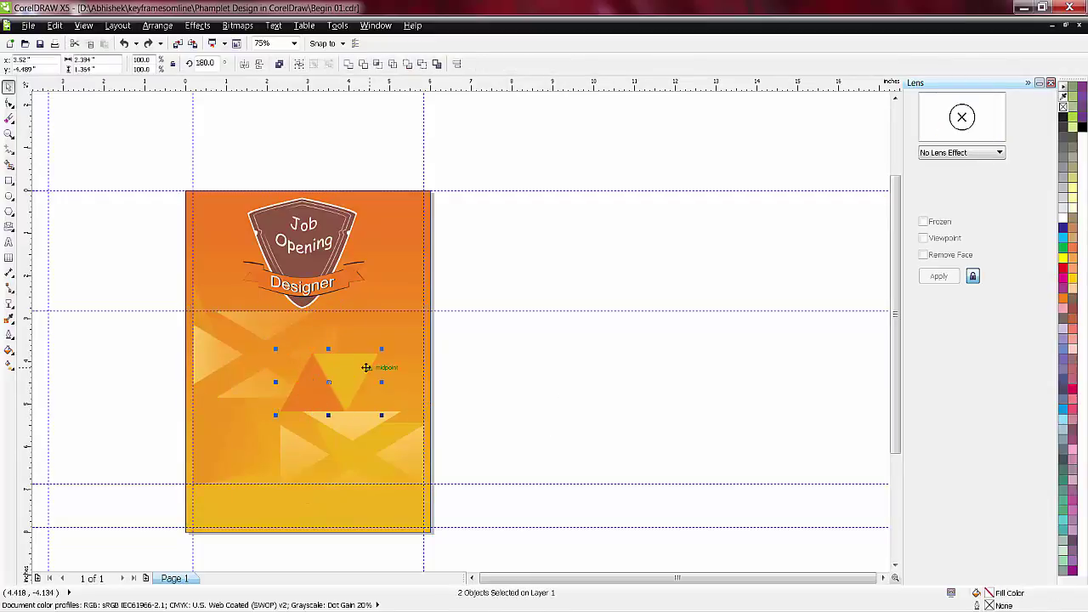
shift+click(220, 355)
shift+click(239, 463)
drag(311, 389, 329, 398)
key(ctrl+z)
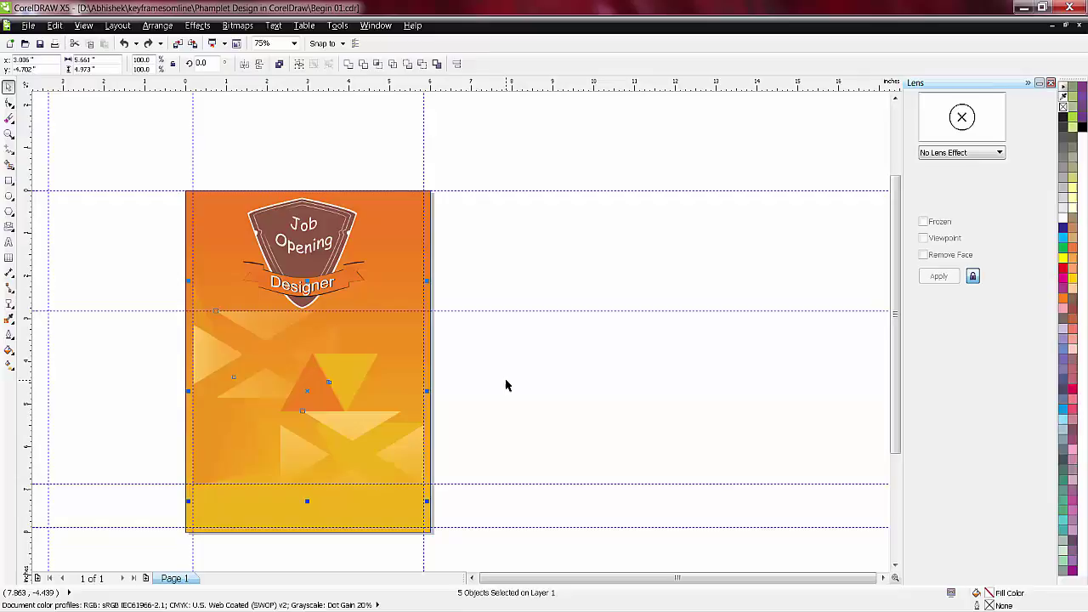
- Click through the overlapping triangles to select the lens curve among them
click(527, 285)
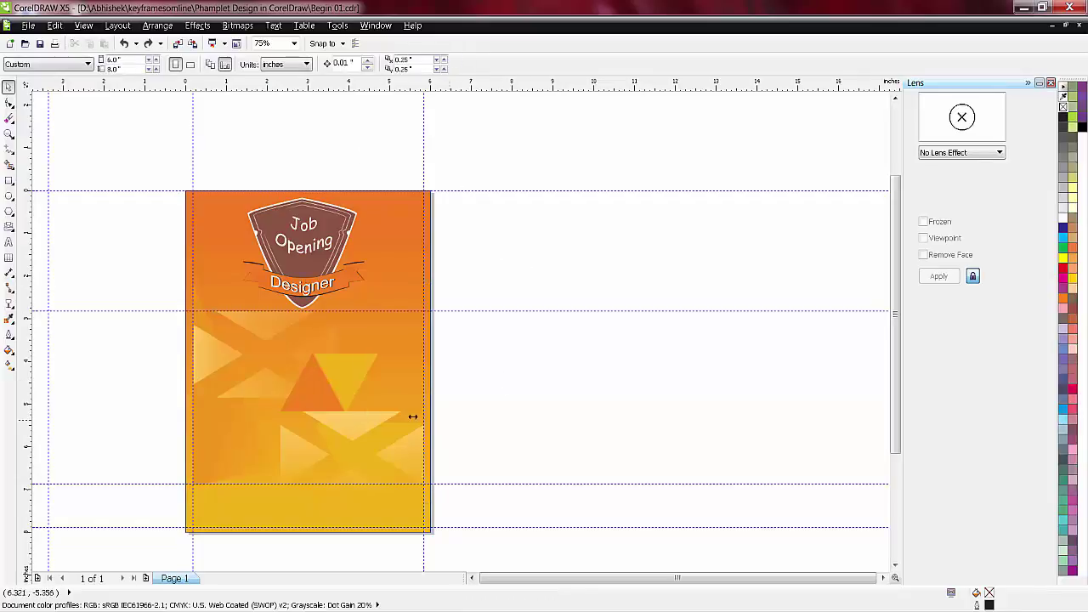
click(330, 396)
click(444, 388)
click(345, 384)
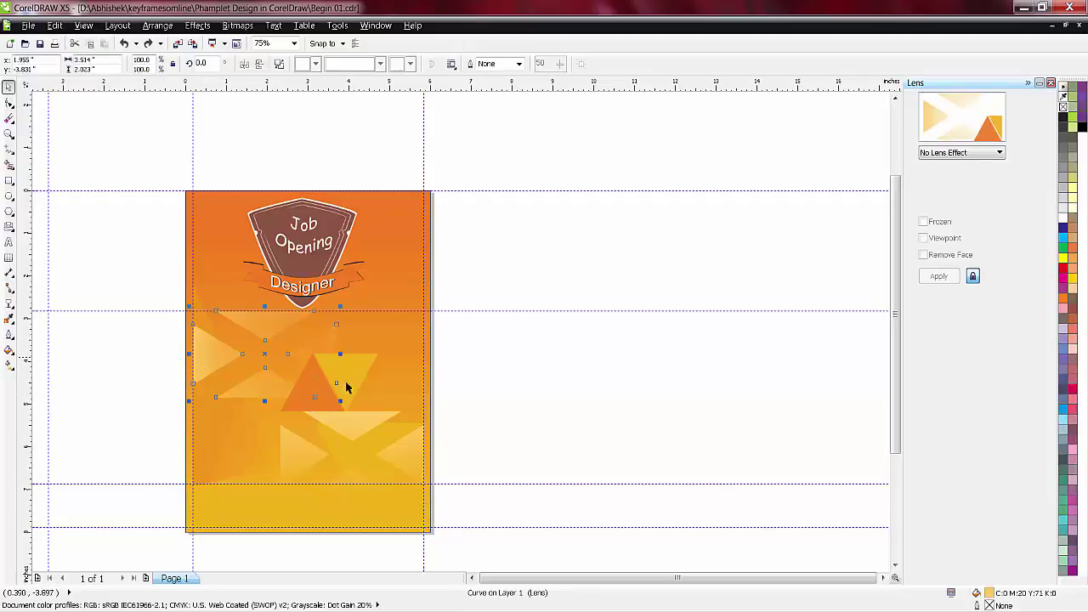
click(581, 387)
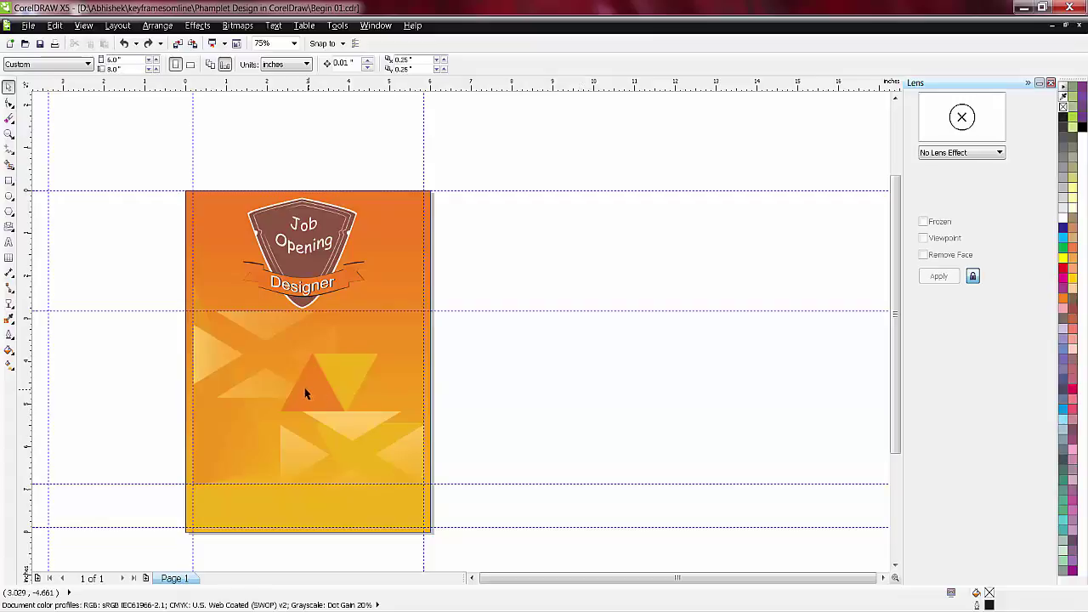
click(279, 387)
- Bring the whole page width into view and select the yellow and orange triangle pair
scroll(272, 397, up, 1)
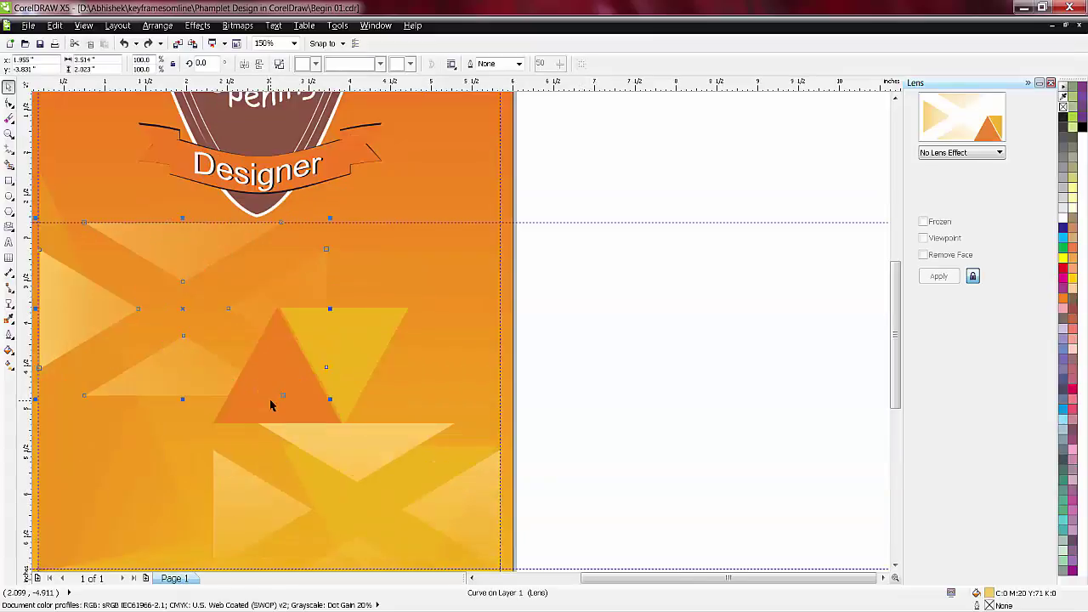
click(473, 578)
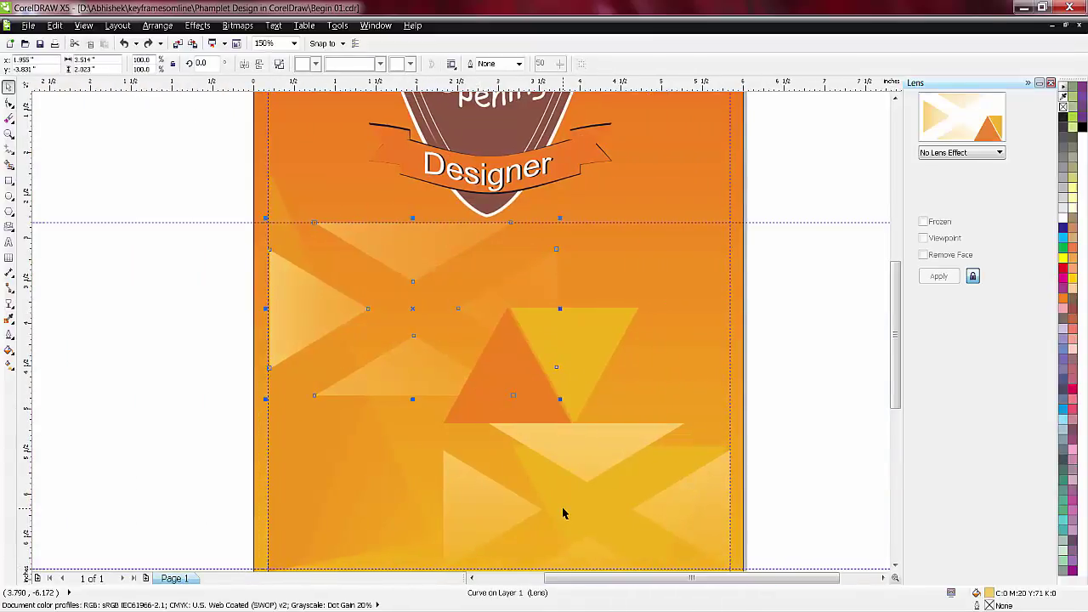
key(Escape)
click(340, 426)
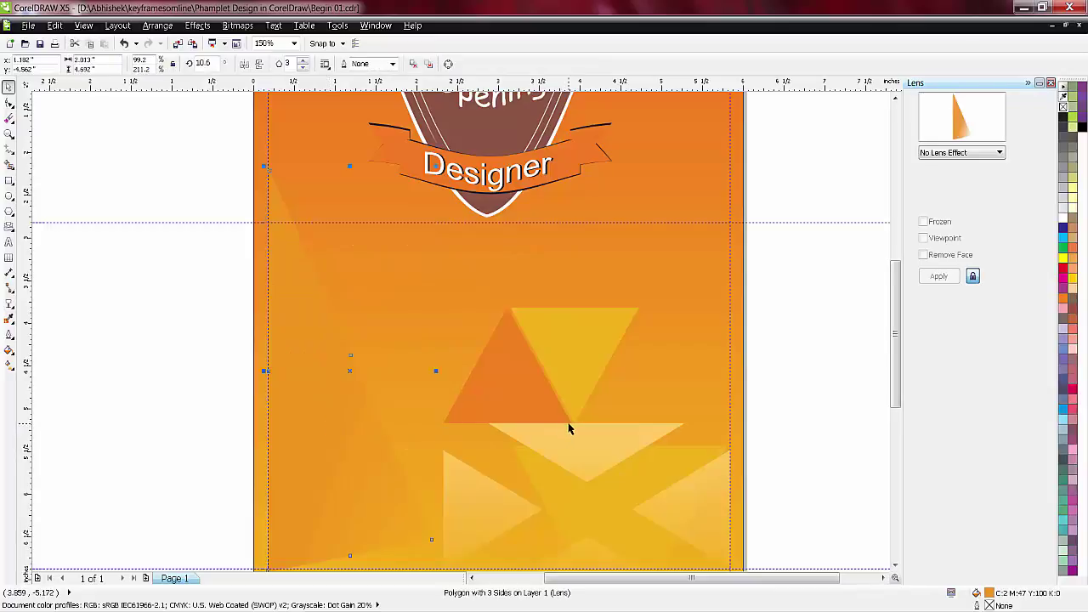
click(544, 398)
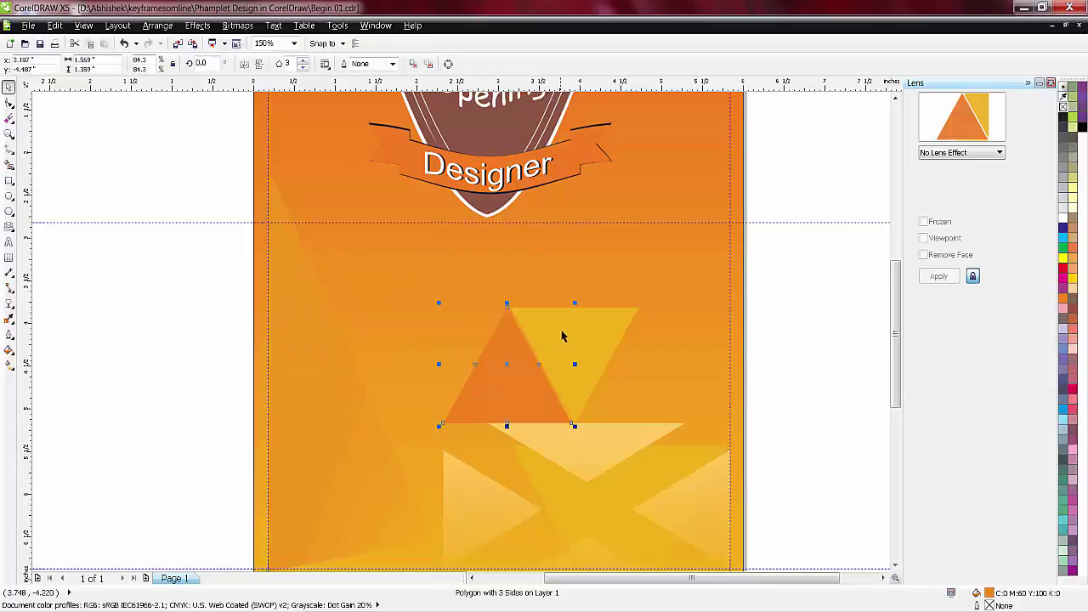
click(709, 491)
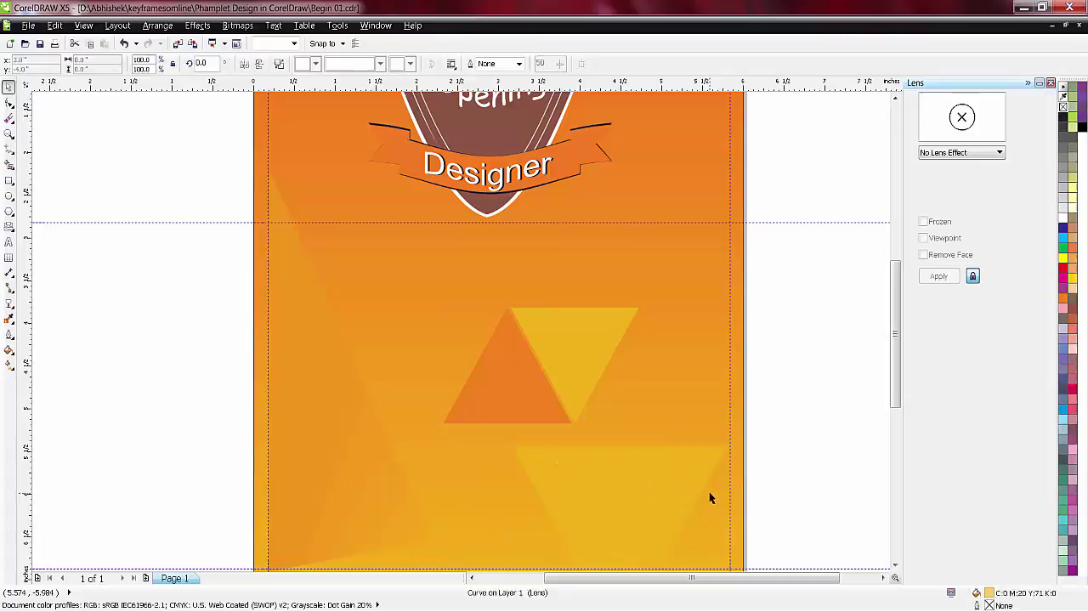
key(Escape)
click(581, 368)
shift+click(484, 384)
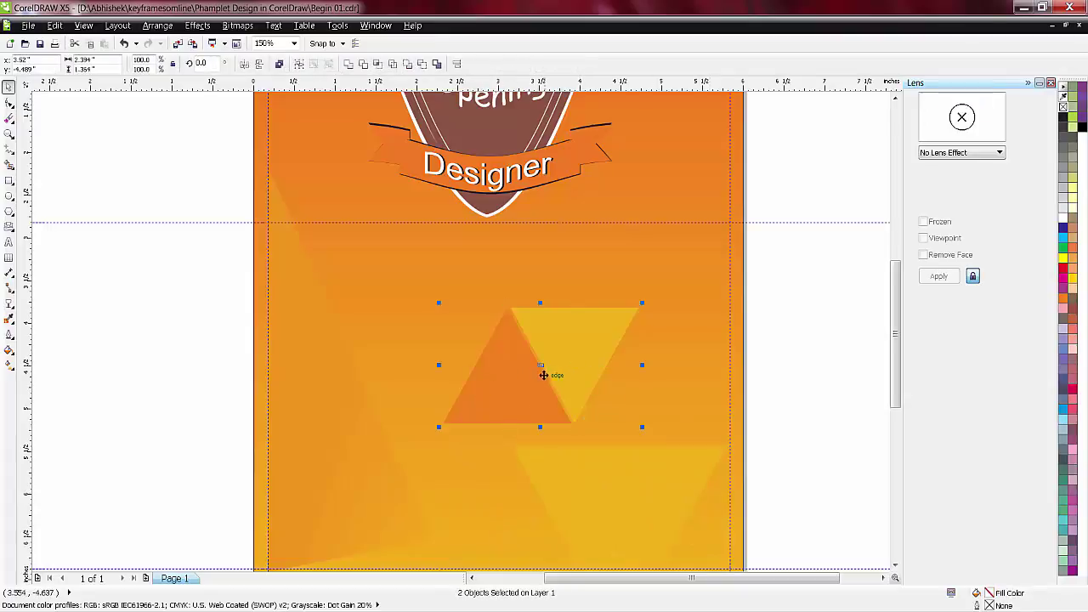
- Copy the triangle pair to the left, rotate it about 60°, shrink it, and move it to the lower left
drag(543, 375, 376, 375)
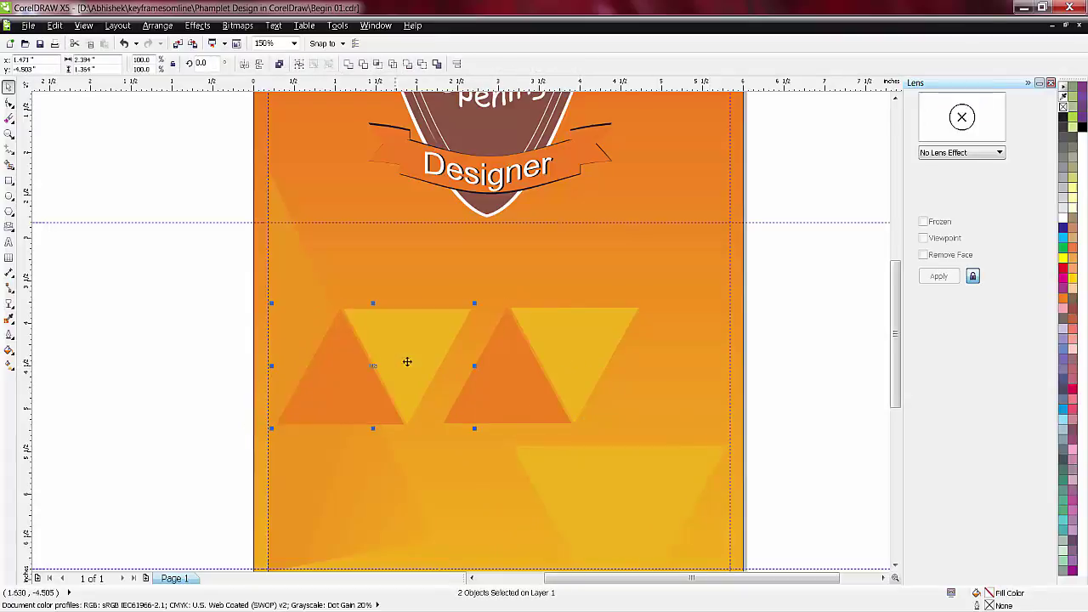
click(407, 361)
drag(477, 306, 396, 276)
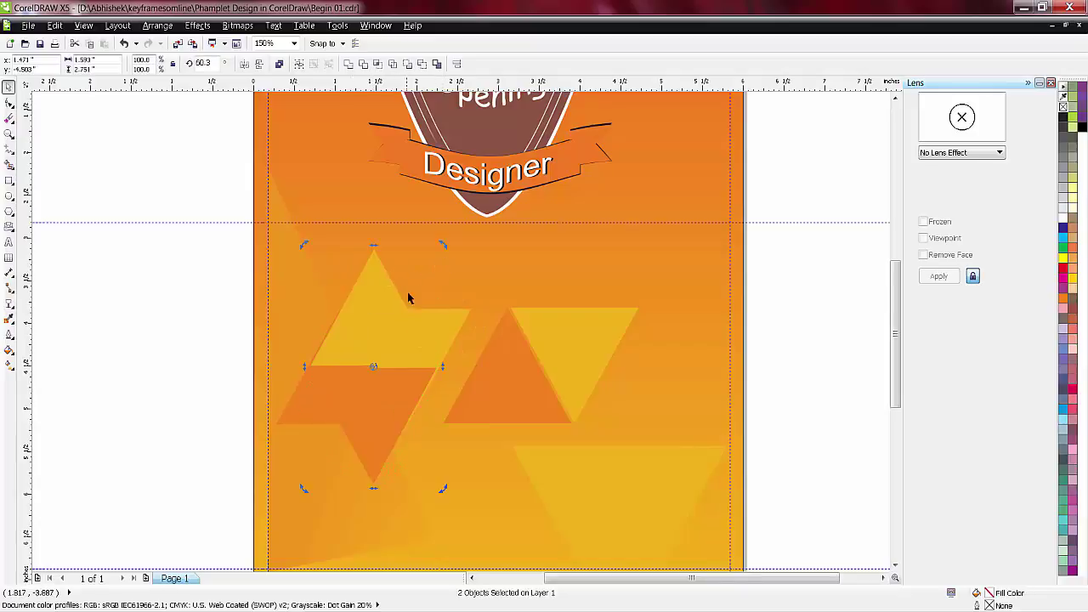
click(404, 340)
drag(442, 245, 378, 360)
drag(335, 416, 328, 472)
- Rotate the orange and yellow triangles together to a new angle
click(541, 391)
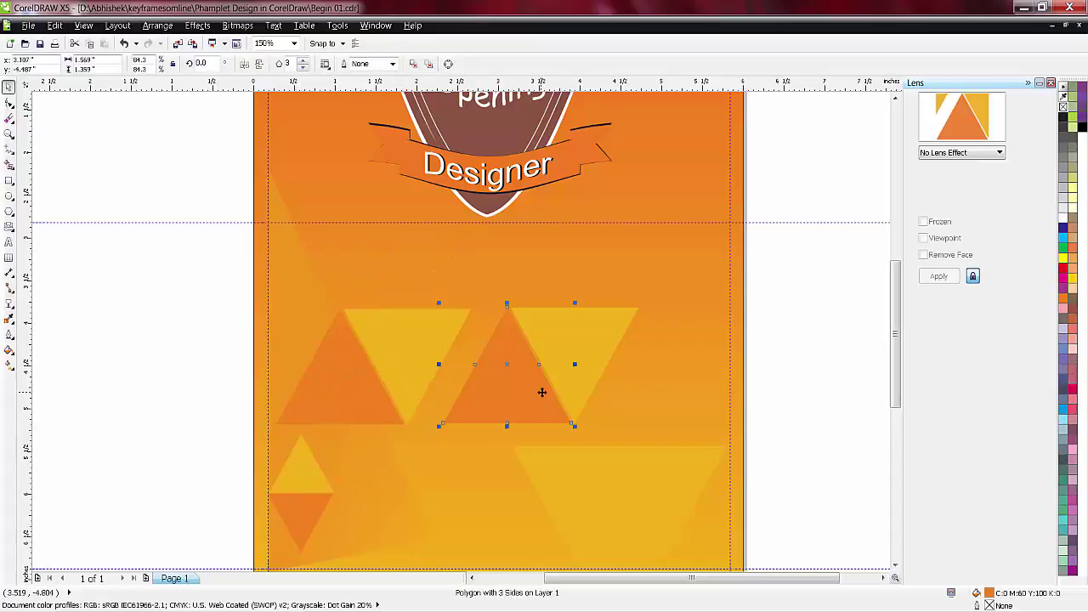
click(405, 358)
click(531, 390)
shift+click(623, 315)
click(624, 315)
drag(645, 310, 582, 454)
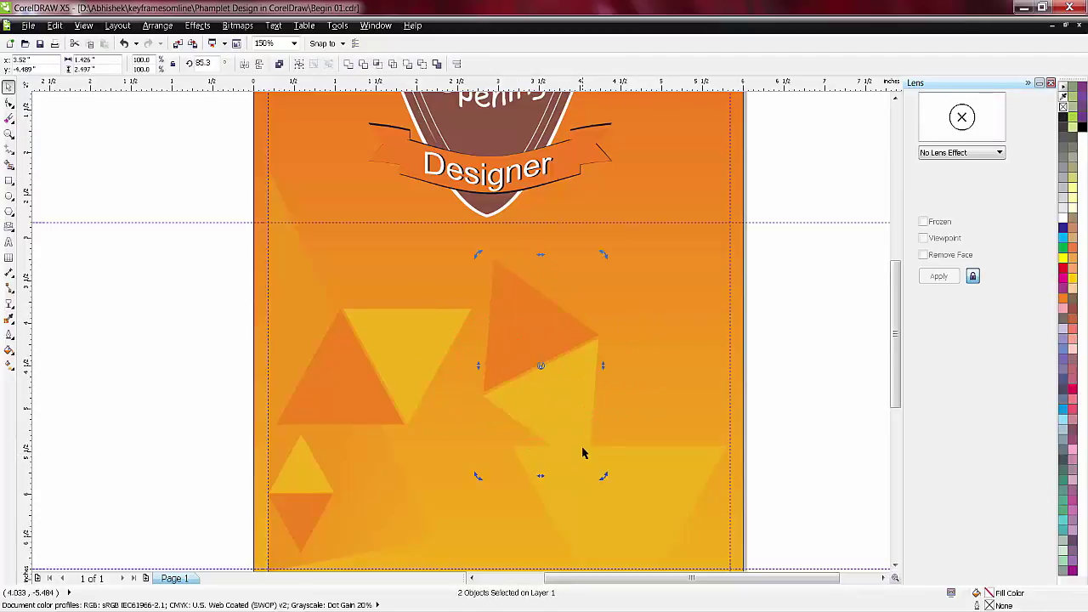
key(ctrl+z)
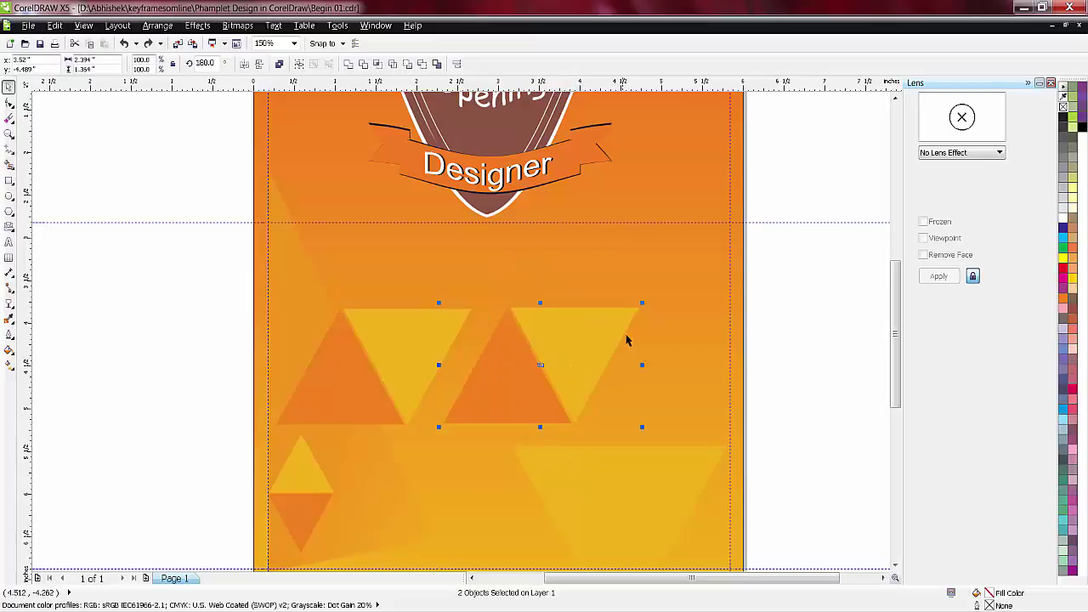
drag(645, 303, 572, 455)
click(544, 414)
- Reposition the orange triangle and nudge the yellow inverted triangle into place
drag(549, 335, 474, 438)
drag(546, 413, 564, 417)
click(823, 371)
drag(469, 442, 619, 445)
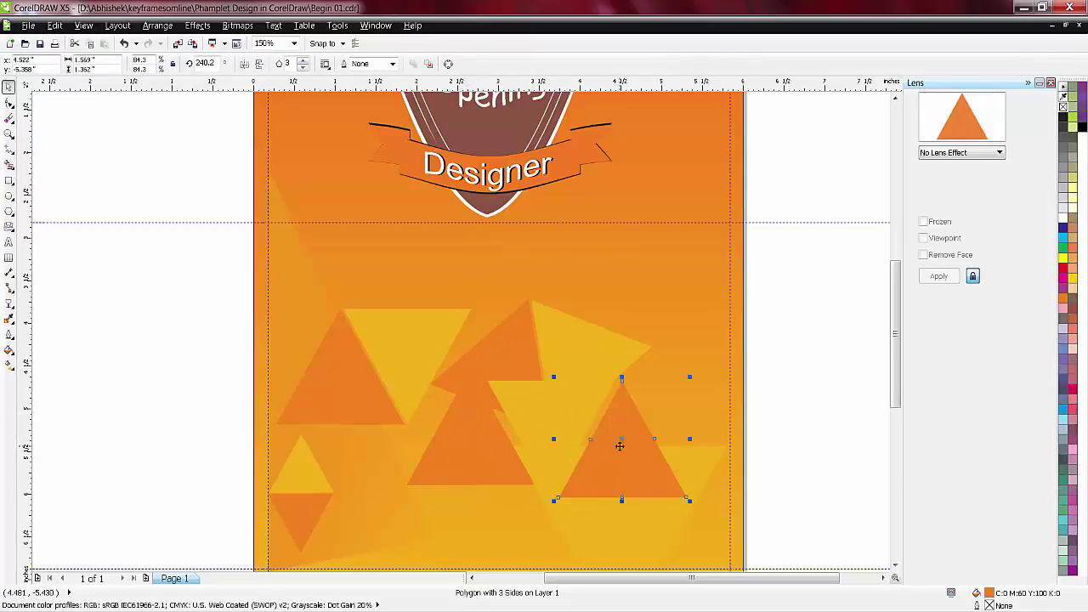
click(776, 373)
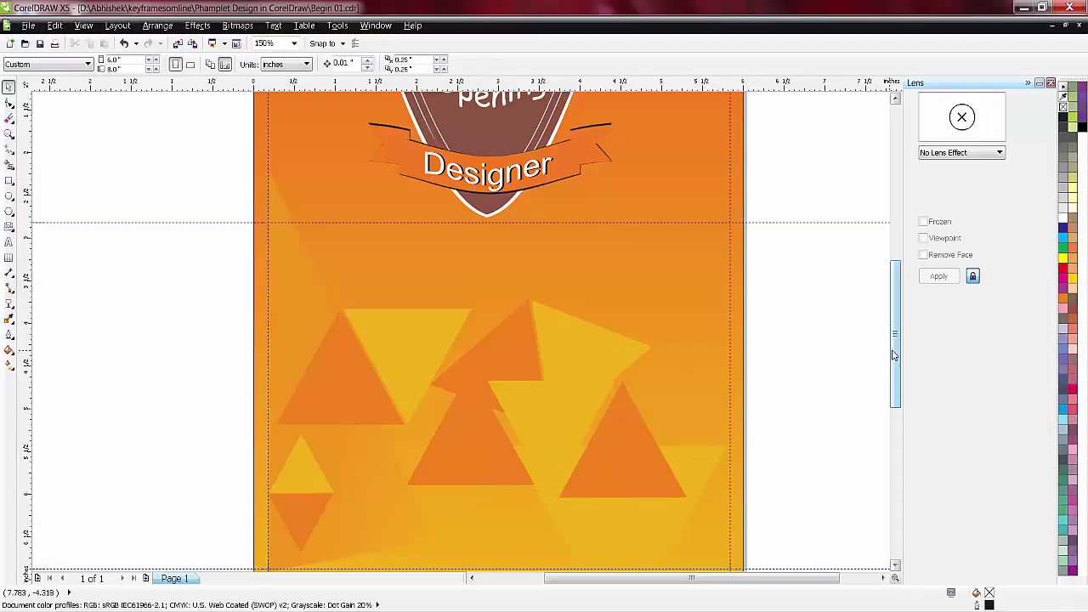
mouse_move(894, 356)
mouse_down()
mouse_move(877, 403)
mouse_move(894, 353)
mouse_up()
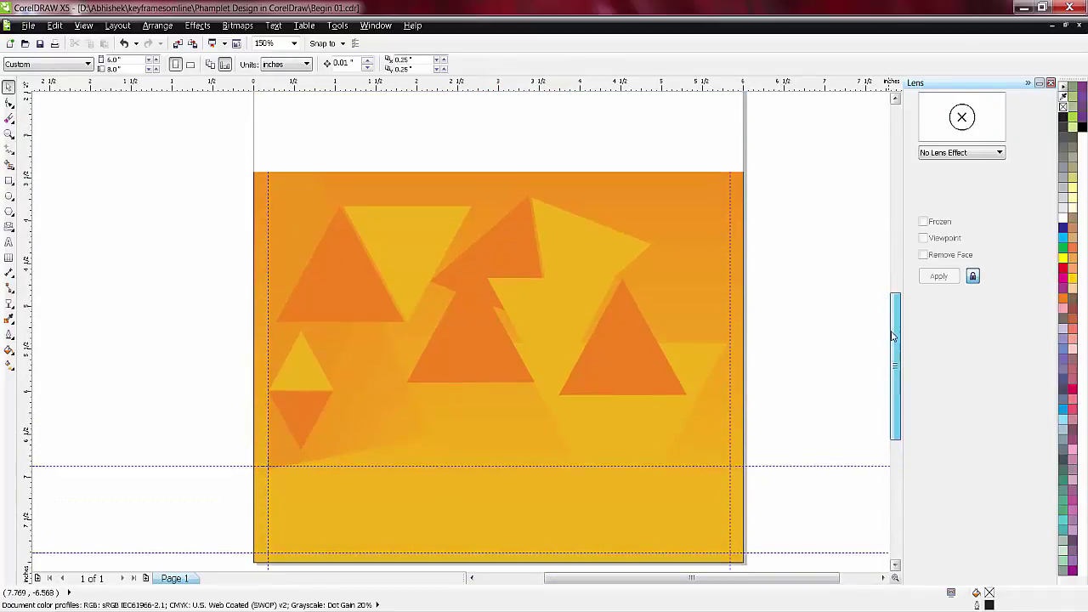
- Enlarge an orange triangle past the bottom-left edge and scale a yellow one to about 248% beside it
click(435, 371)
click(620, 348)
key(F3)
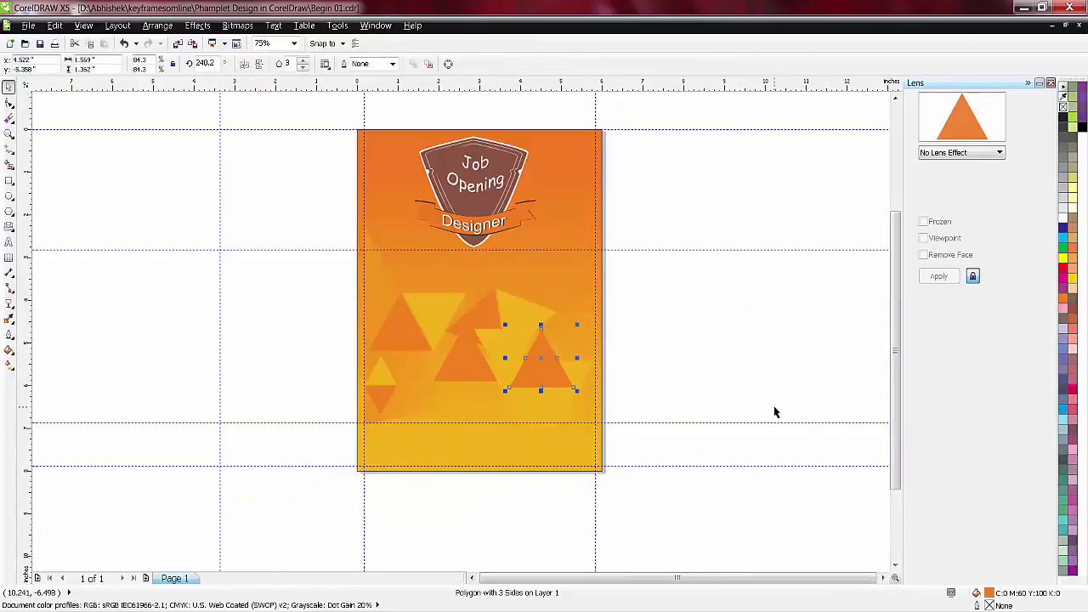
click(657, 352)
drag(539, 359, 396, 435)
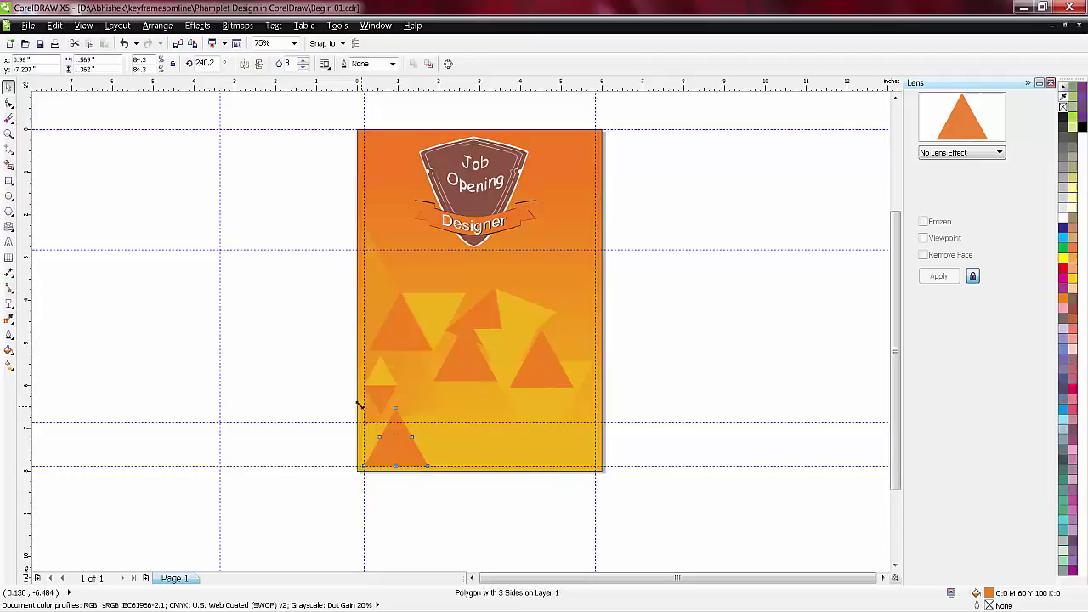
mouse_move(358, 404)
mouse_down()
mouse_move(272, 318)
mouse_move(344, 413)
mouse_up()
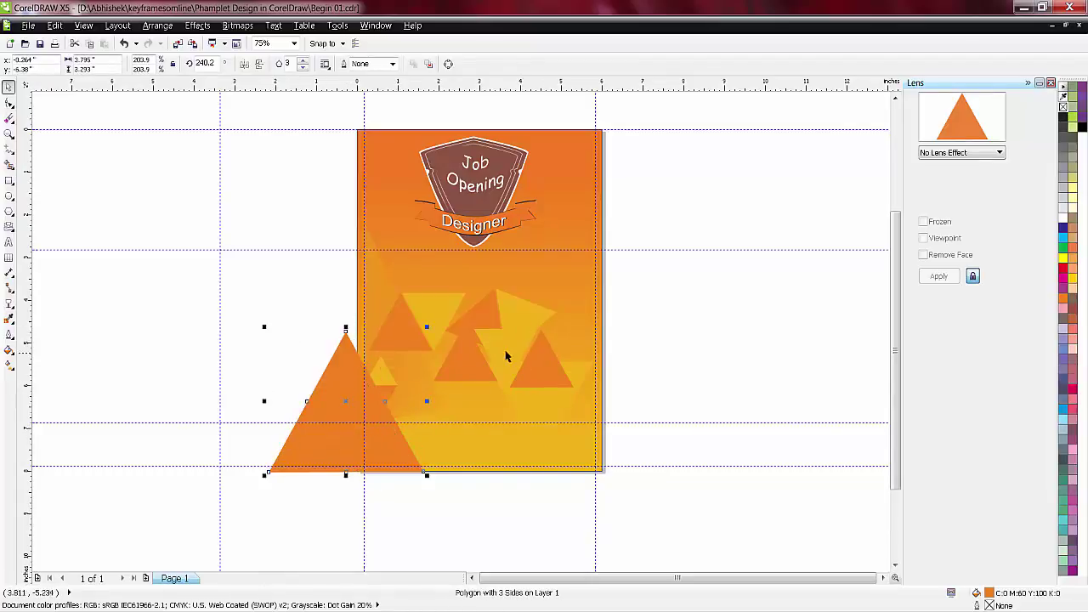
drag(505, 356, 380, 359)
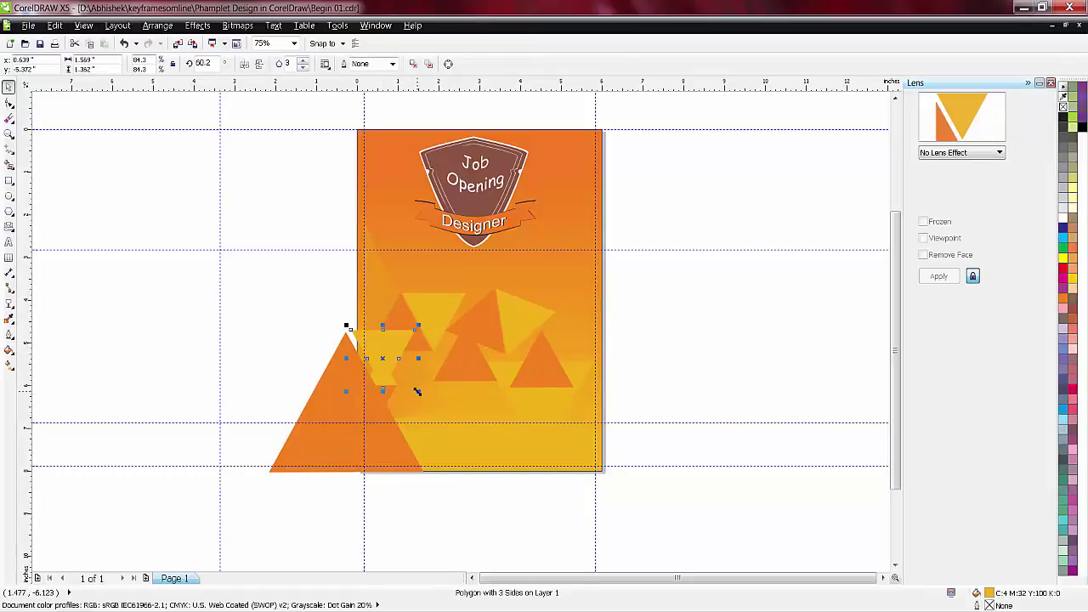
drag(418, 391, 510, 476)
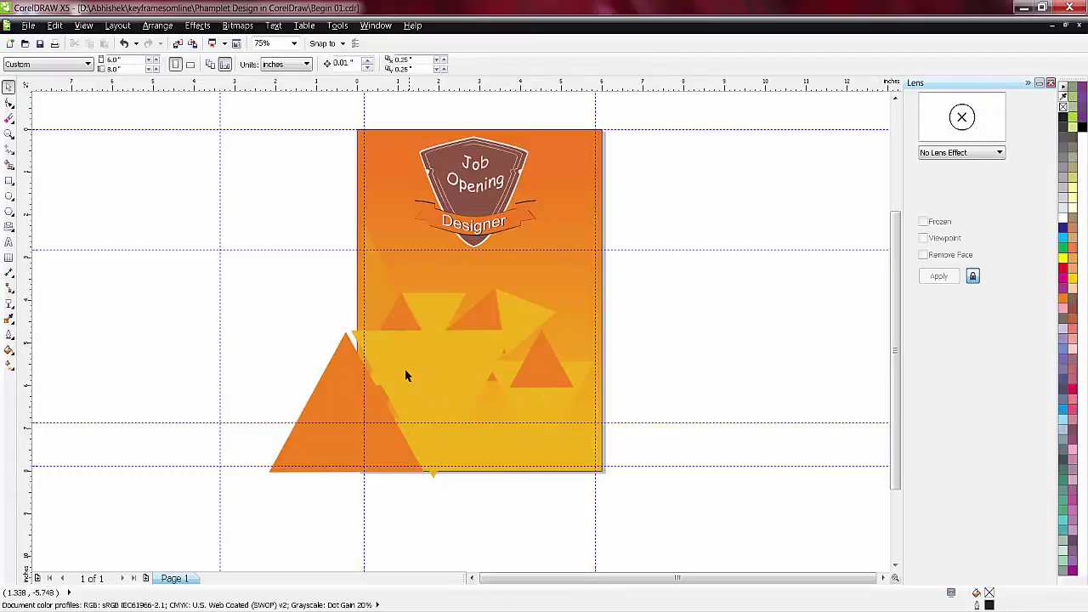
- Weld the two big triangles into one shape and crop it to the page area
shift+click(321, 401)
click(348, 65)
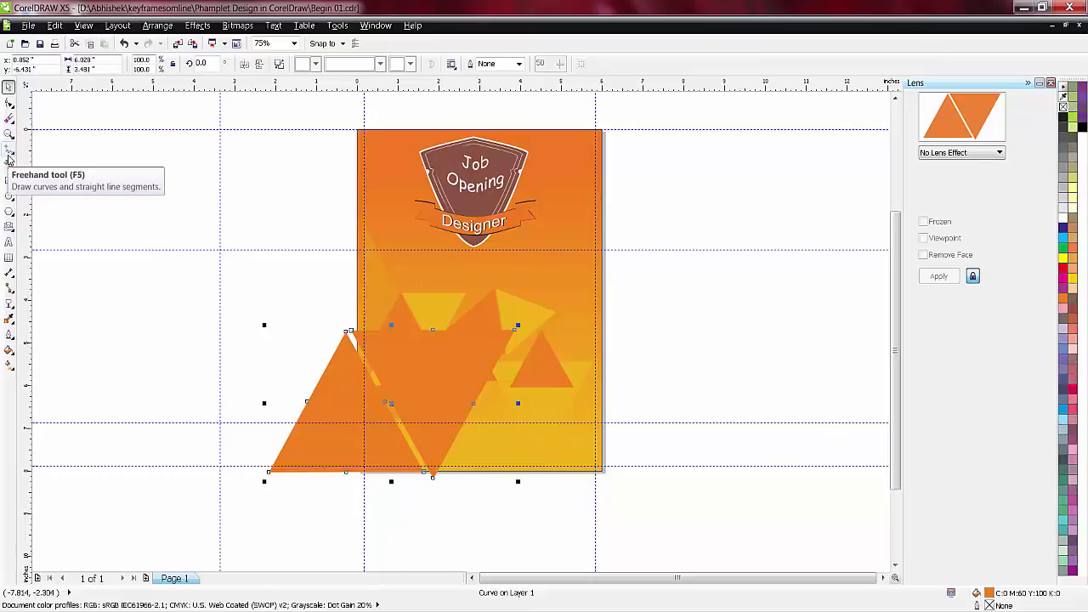
click(11, 123)
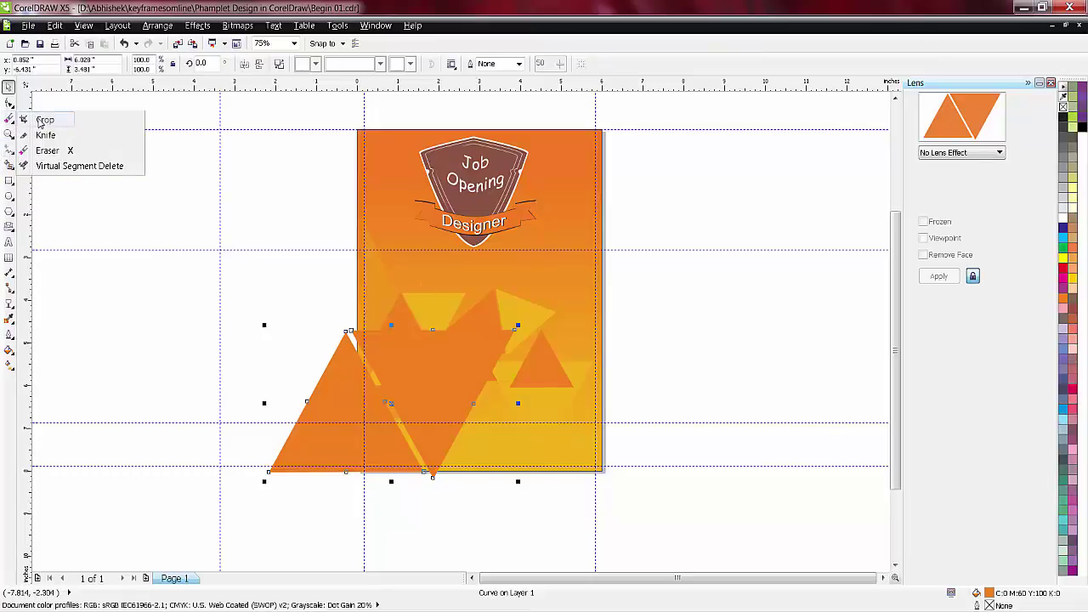
click(36, 118)
drag(358, 130, 602, 470)
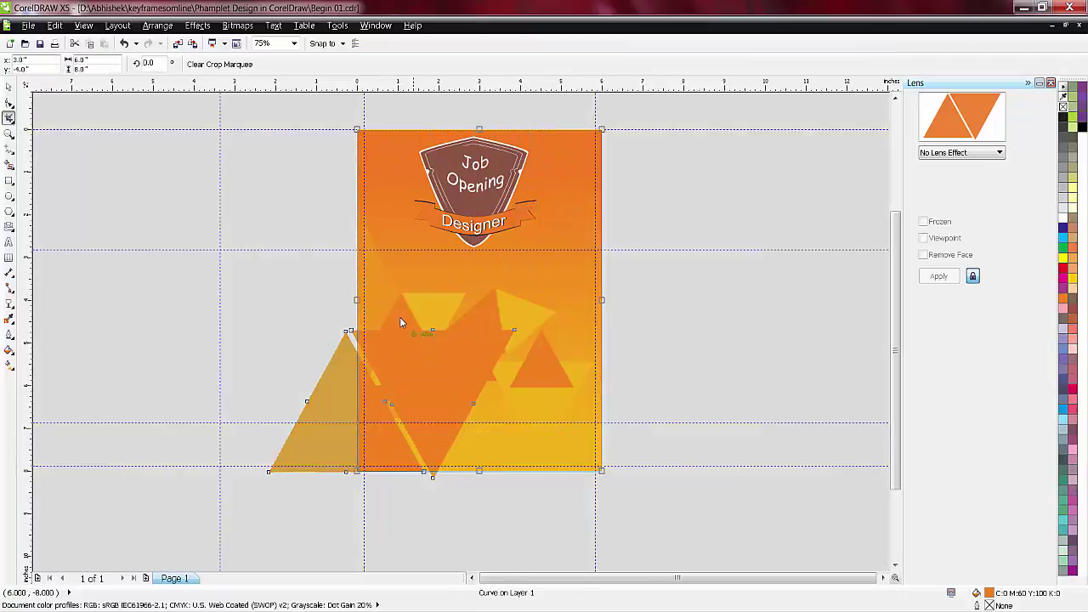
double_click(420, 360)
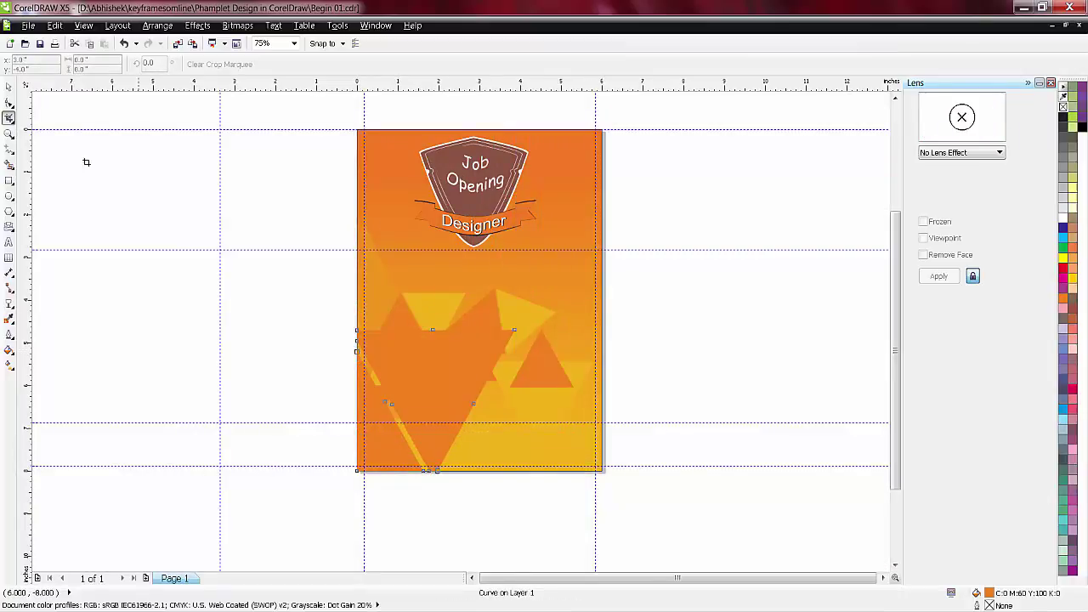
- Clear the selection and shift a small triangle slightly to the right
click(8, 87)
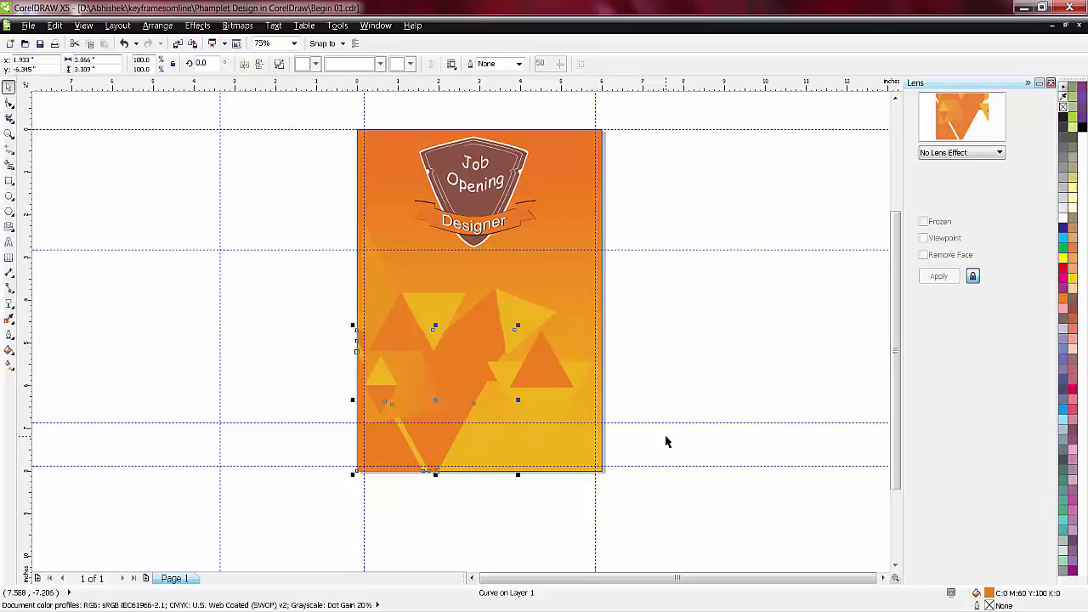
key(Escape)
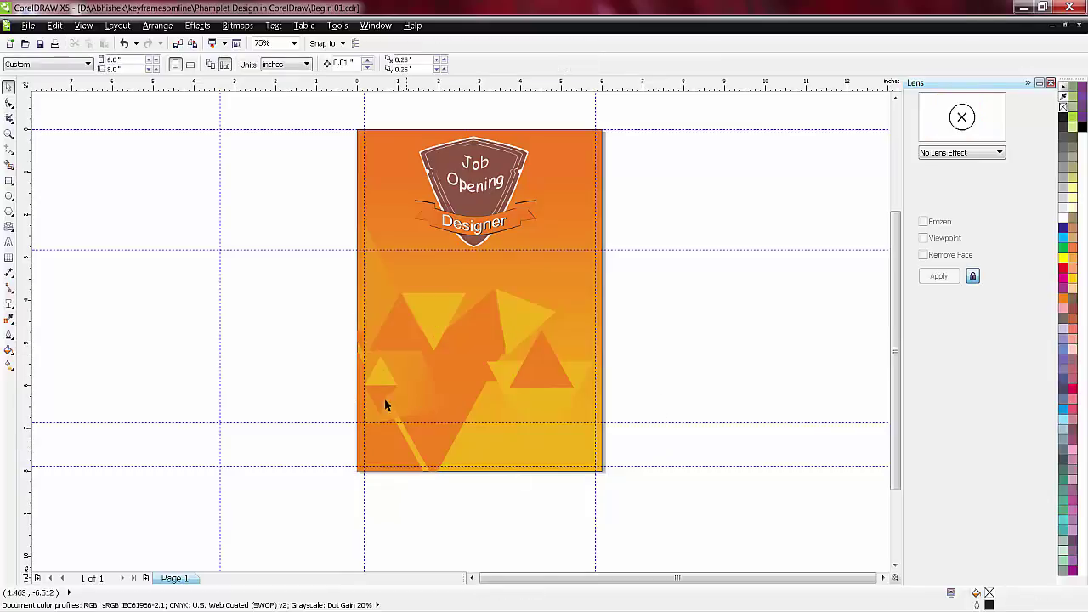
mouse_move(384, 405)
mouse_down()
mouse_move(381, 383)
mouse_move(408, 398)
mouse_up()
- Rotate one of the triangles in the cluster
click(683, 320)
click(529, 316)
click(529, 316)
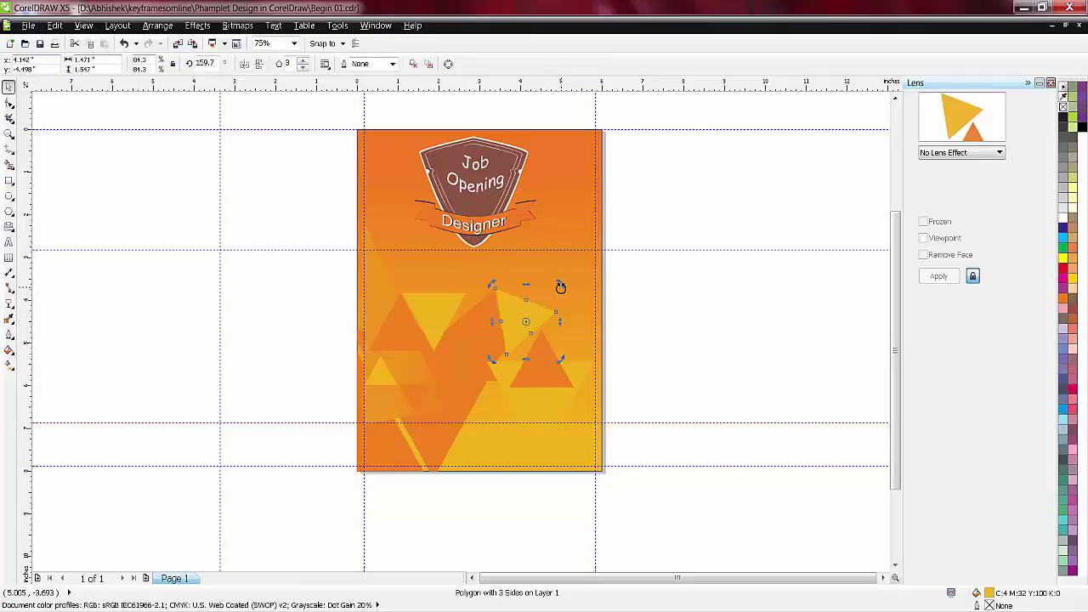
drag(561, 287, 548, 357)
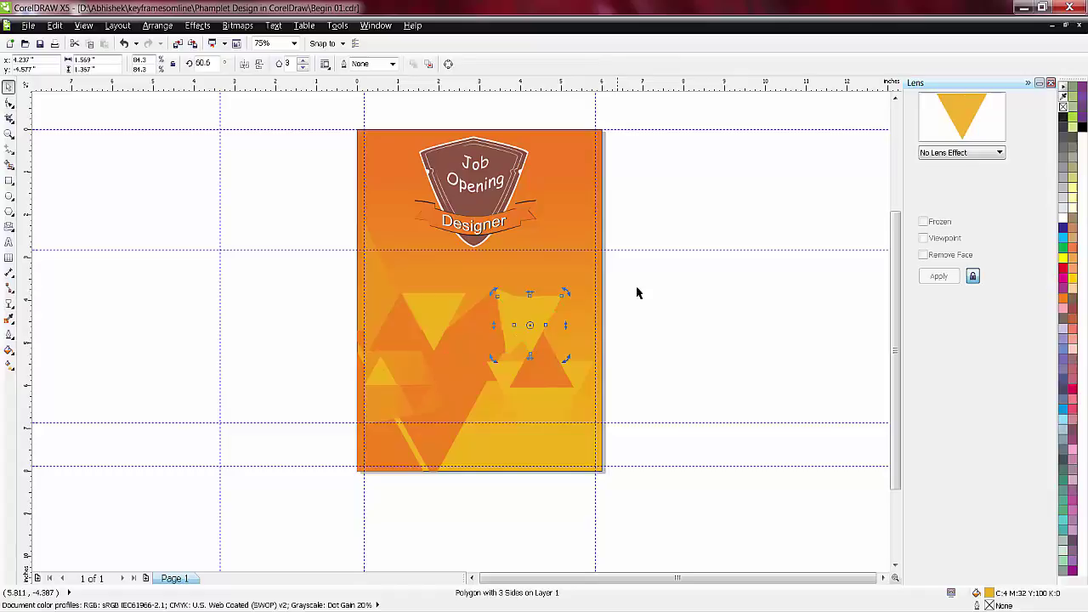
- Rotate the orange triangle to 239.7 degrees and shift it to the right
click(496, 335)
scroll(495, 332, up, 1)
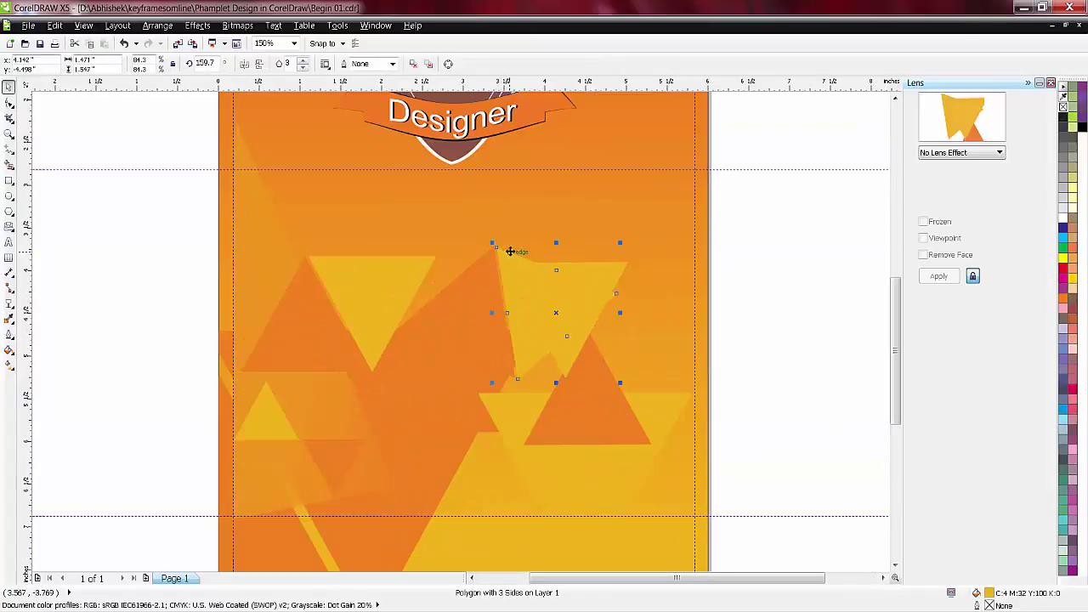
key(Escape)
click(463, 335)
click(481, 287)
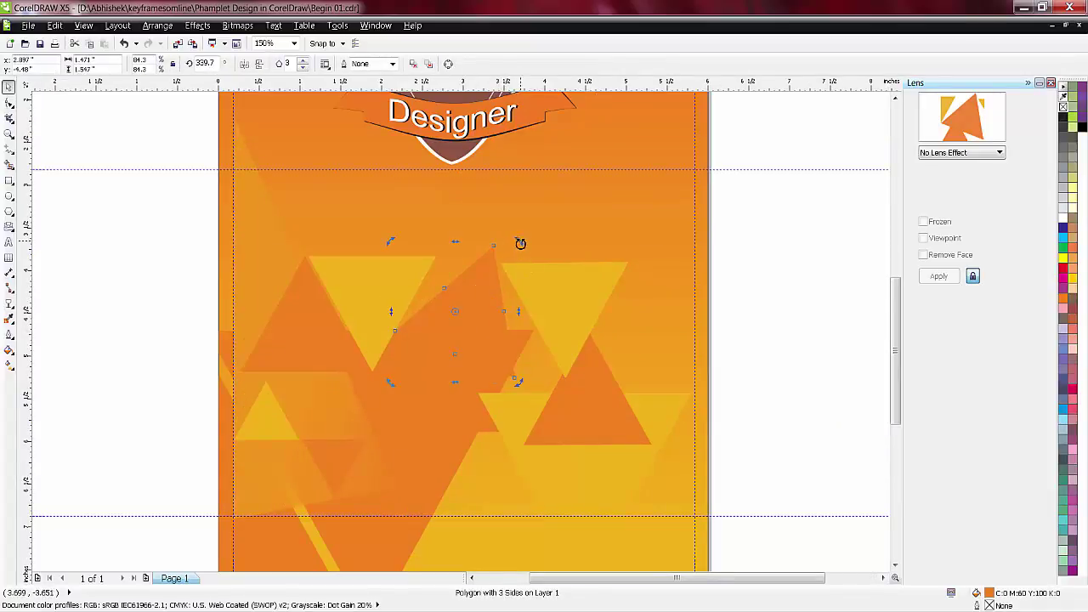
drag(520, 244, 497, 369)
drag(456, 323, 504, 331)
- Enlarge the yellow inverted triangle
click(793, 275)
click(365, 299)
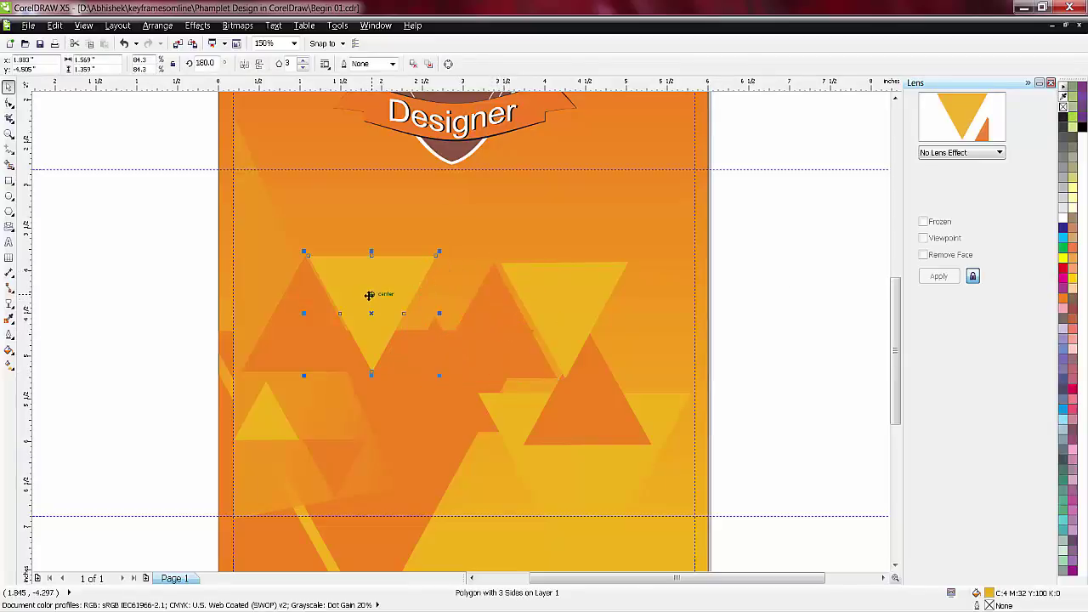
scroll(666, 287, down, 2)
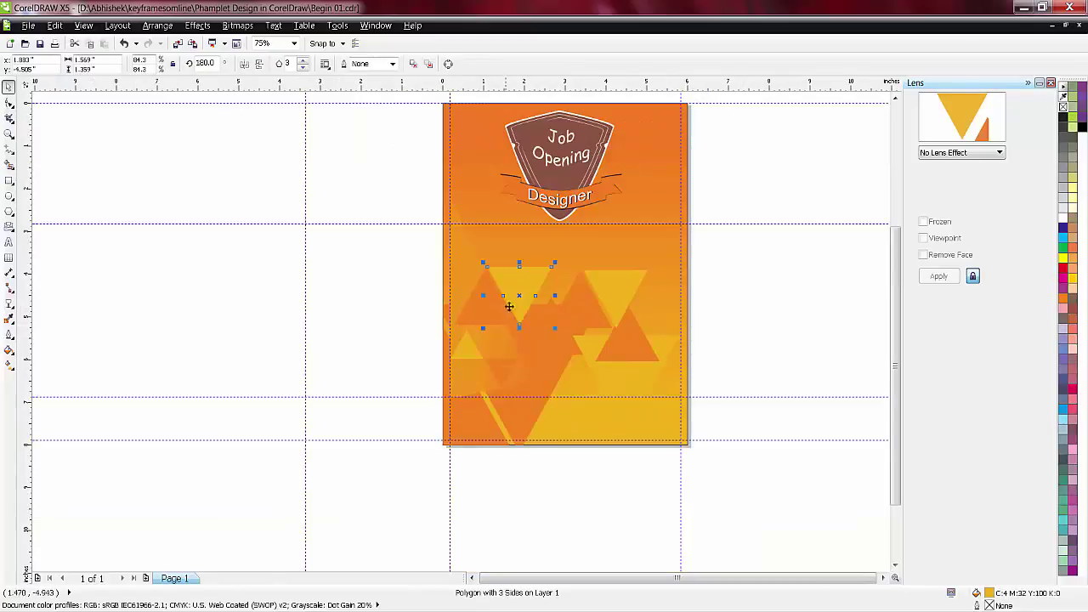
drag(518, 297, 624, 213)
key(ctrl+z)
drag(518, 294, 519, 412)
- Move the yellow triangle past the right edge and crop it to the page
drag(637, 262, 703, 278)
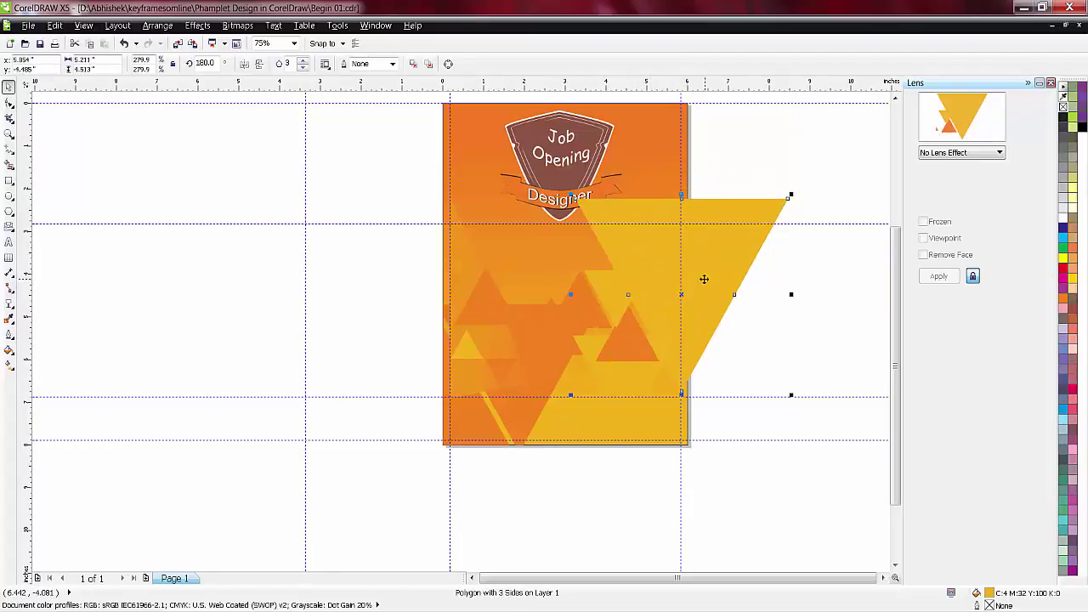
click(839, 204)
click(581, 265)
click(10, 119)
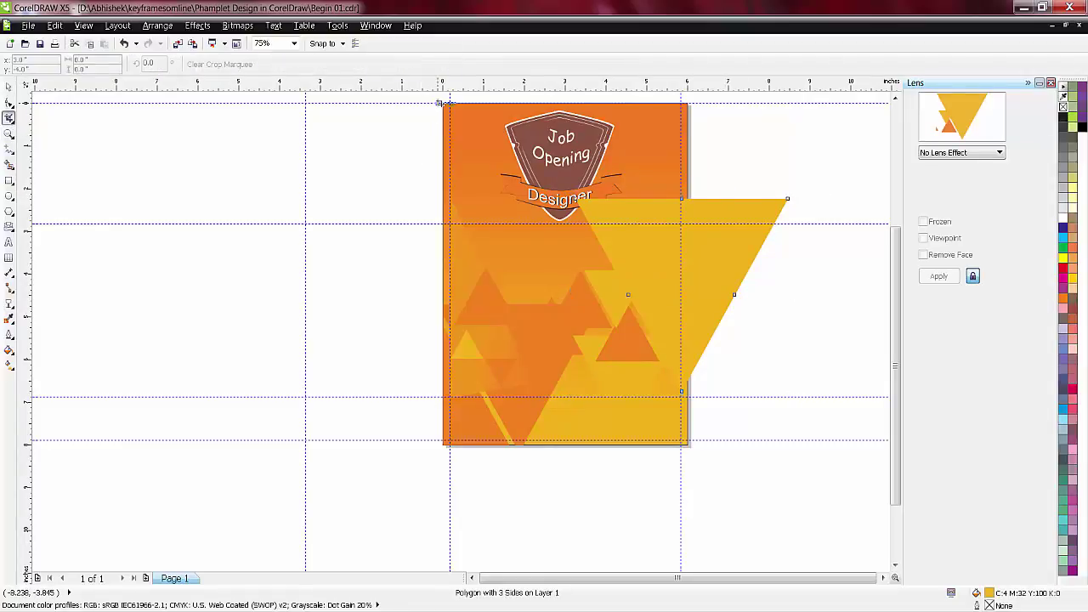
drag(442, 102, 689, 444)
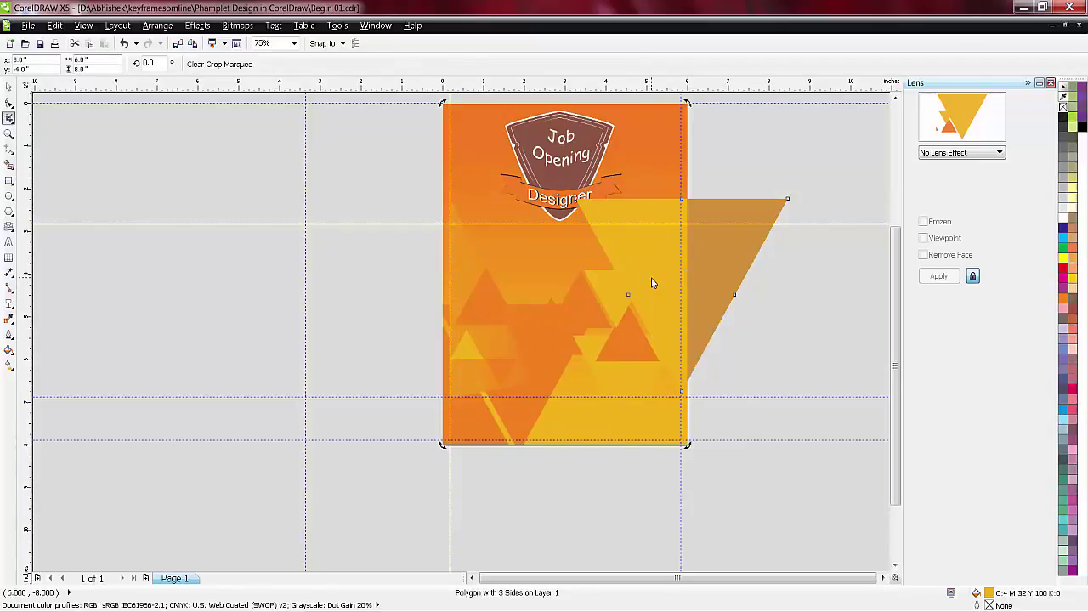
double_click(654, 283)
click(9, 89)
- Select the narrow overlapping shape and check its stacking order with Ctrl+PgDn and Ctrl+PgUp
click(607, 207)
click(611, 243)
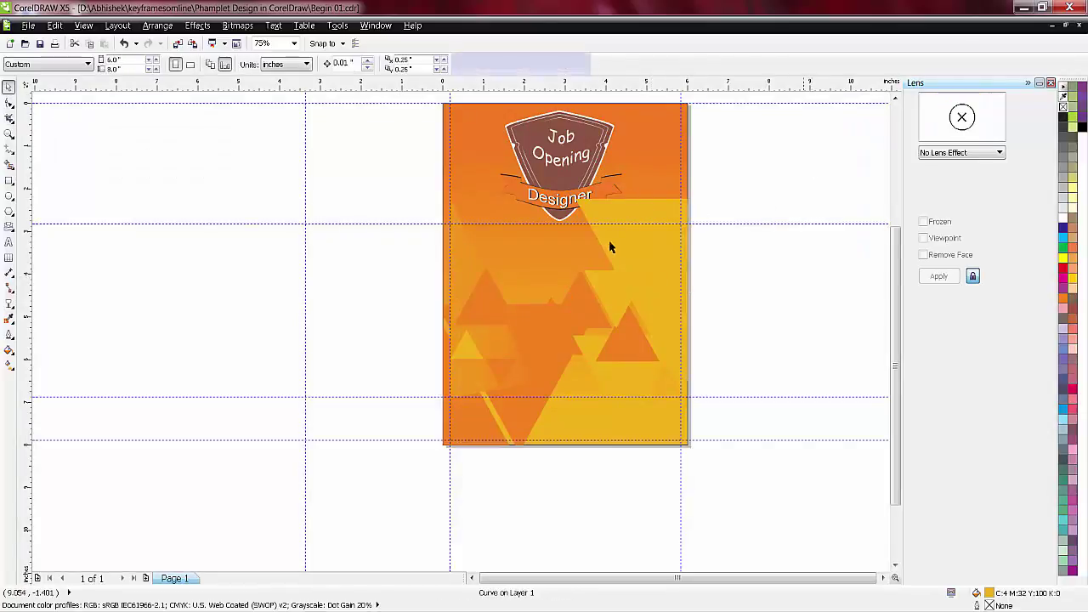
click(626, 246)
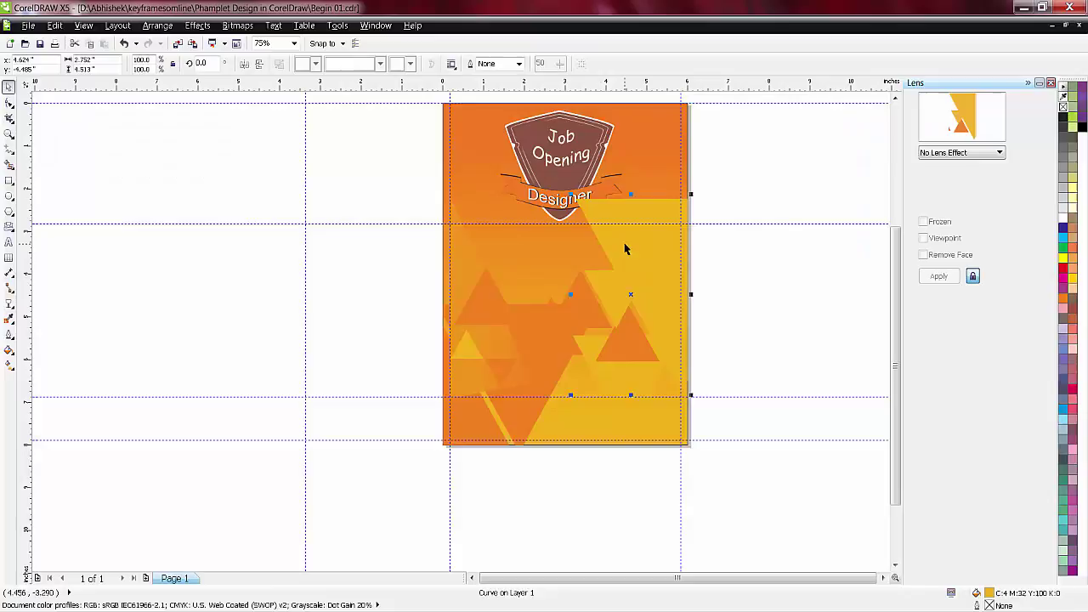
alt+click(624, 248)
key(ctrl+Page_Down)
key(ctrl+Page_Up)
click(712, 262)
alt+click(643, 250)
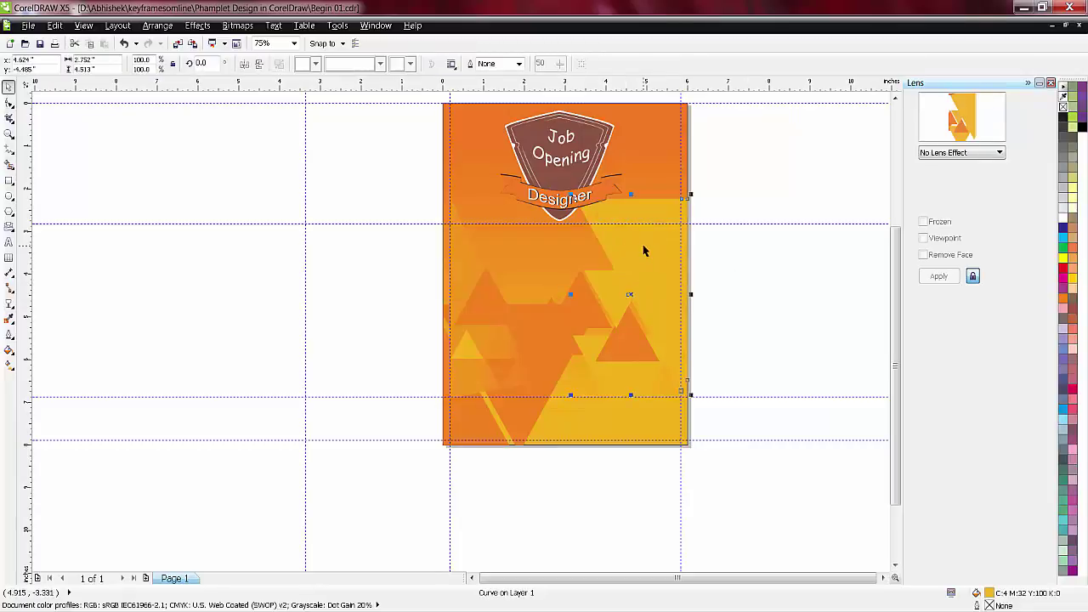
click(756, 328)
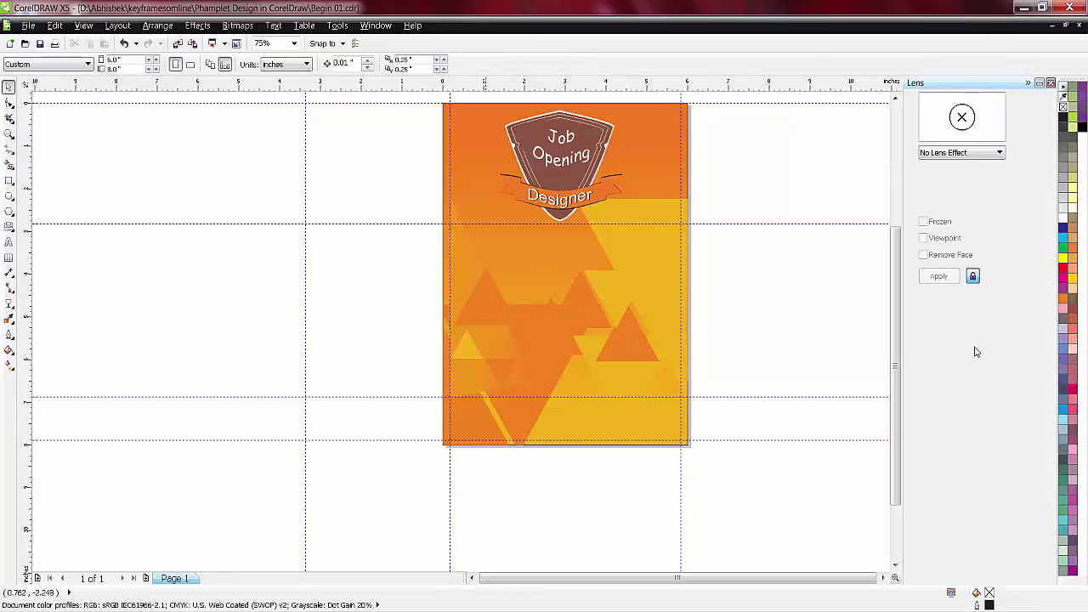
- Zoom into the pamphlet page with a Z-tool marquee and scroll to the layered triangles
scroll(892, 340, up, 2)
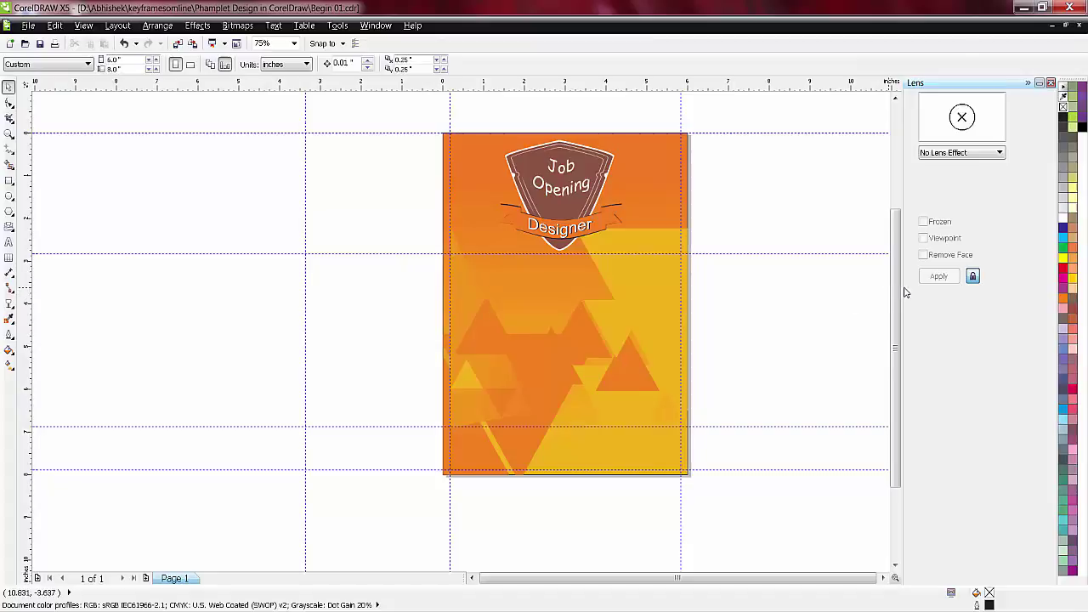
drag(895, 291, 895, 281)
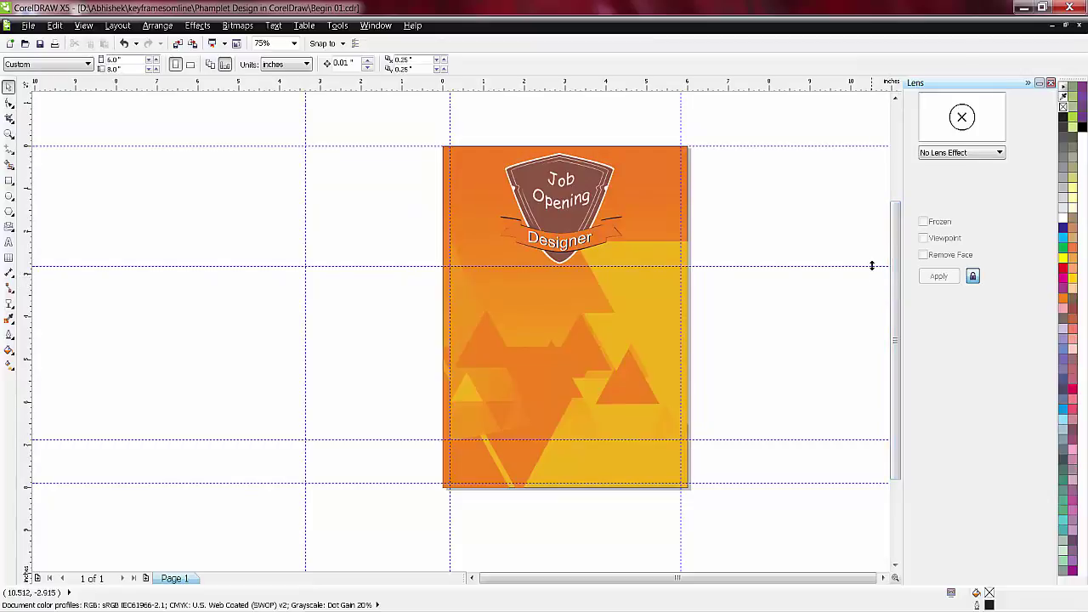
drag(897, 306, 898, 297)
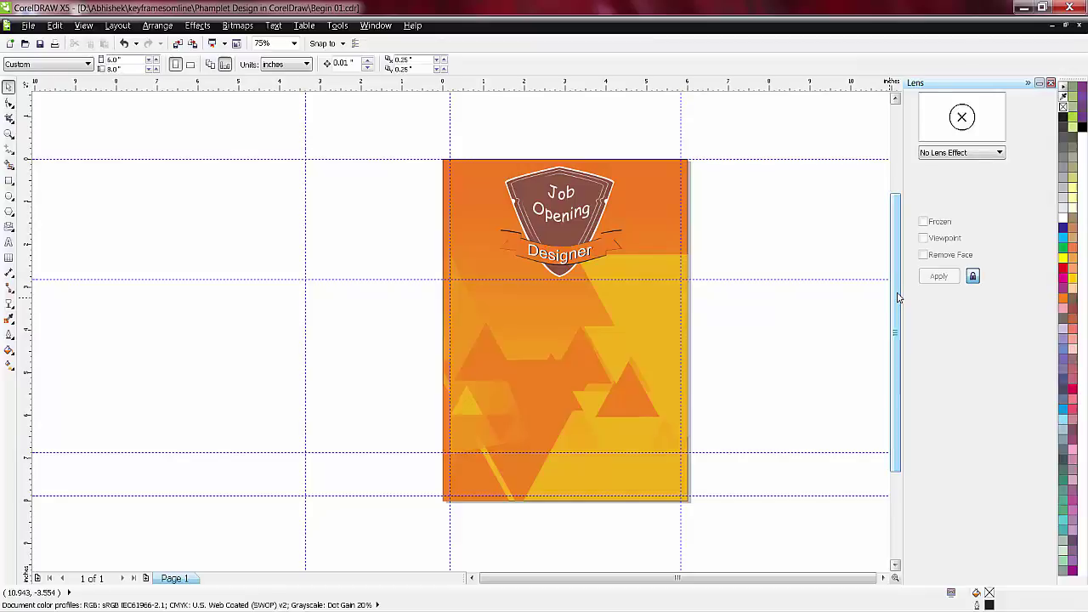
key(z)
drag(439, 159, 687, 501)
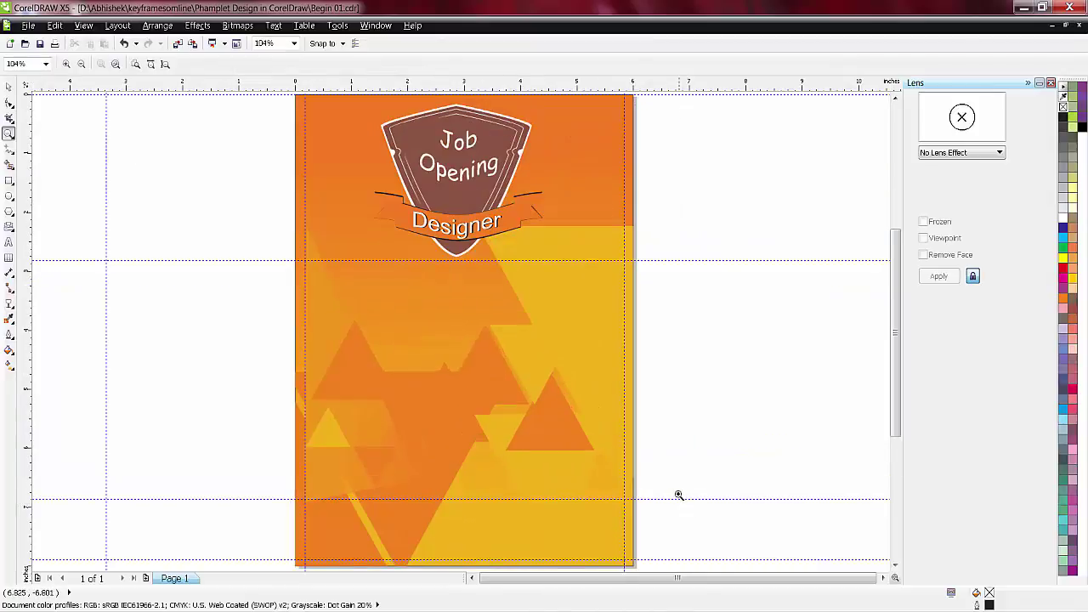
click(9, 87)
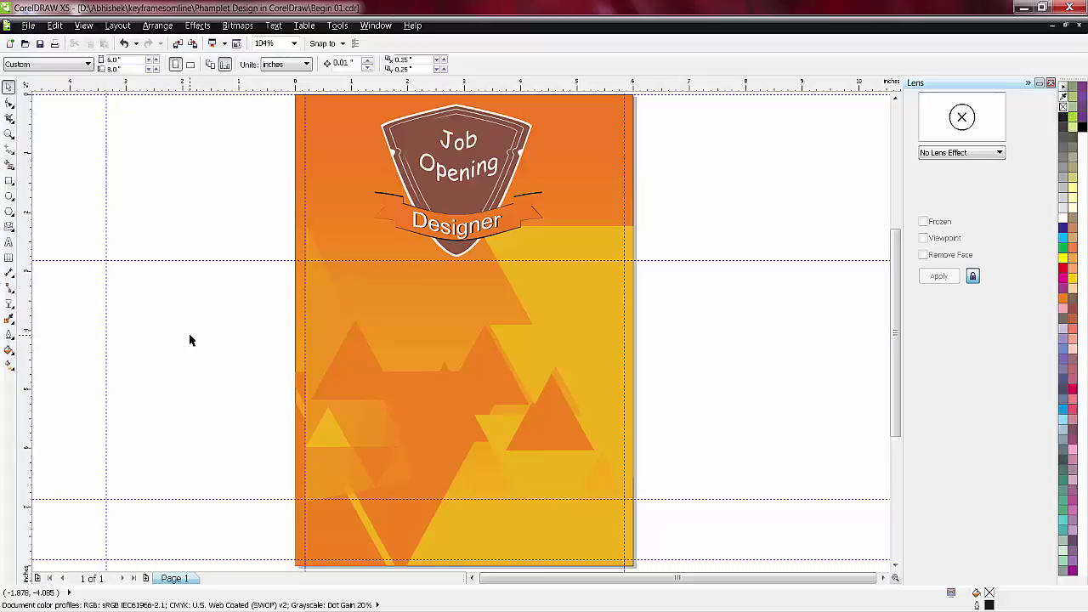
click(416, 395)
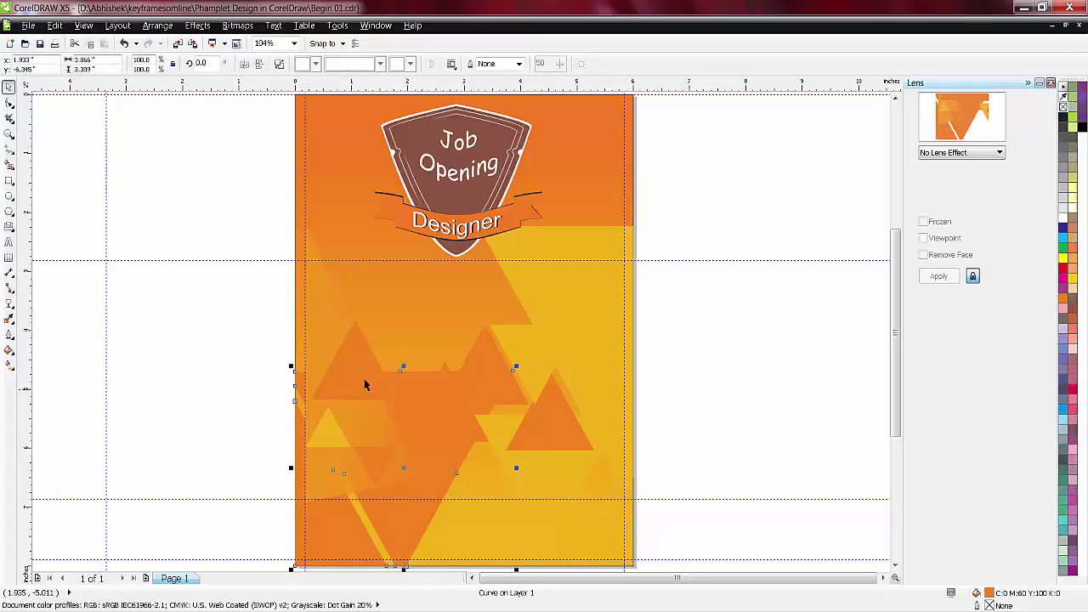
click(717, 352)
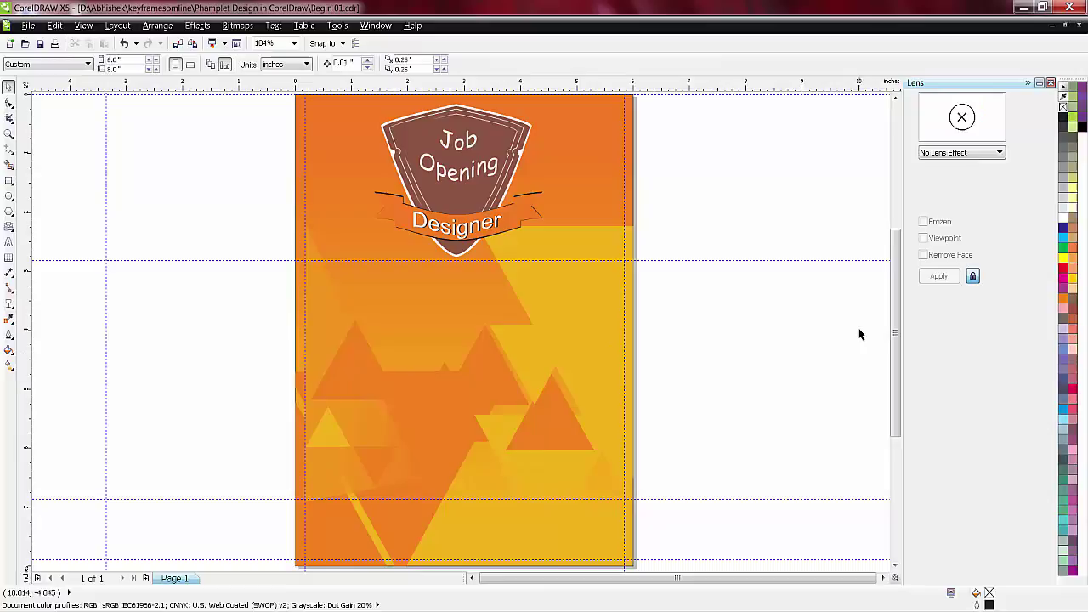
scroll(765, 339, down, 1)
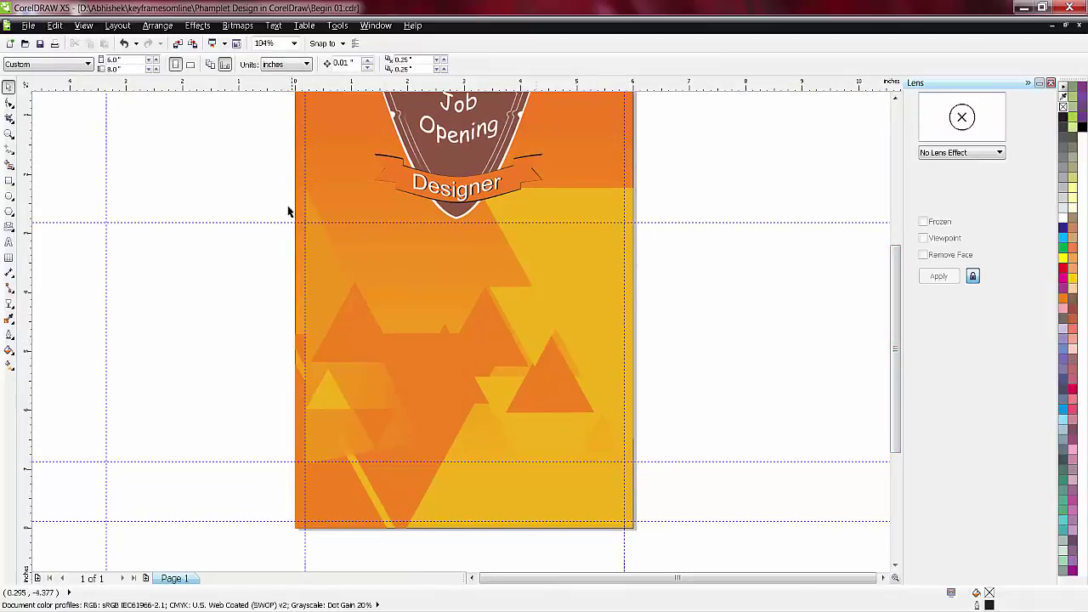
drag(892, 350, 861, 347)
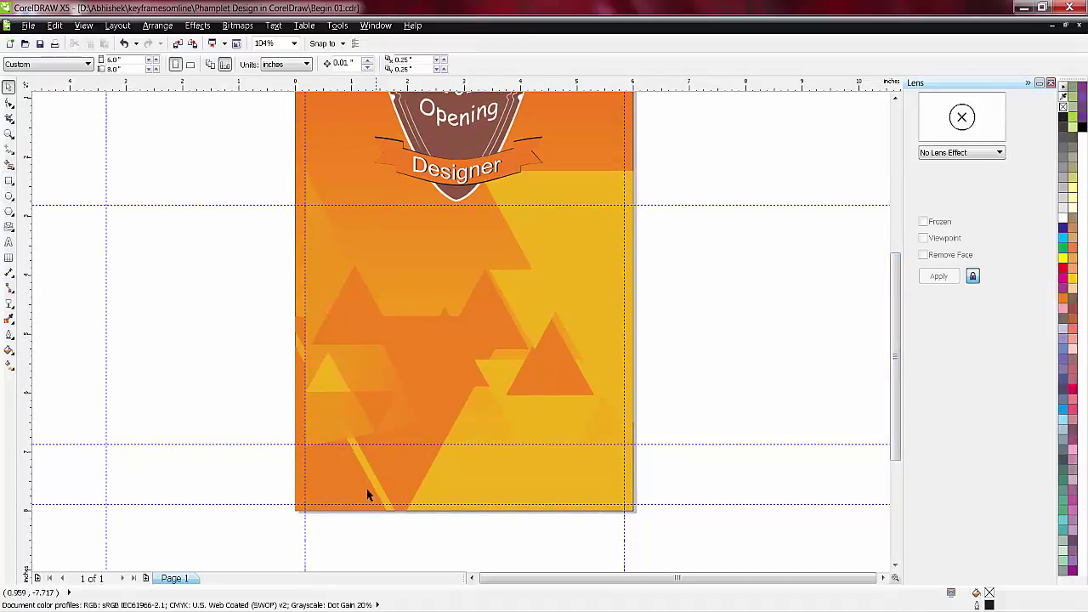
- Draw a white rectangle between the lower guides, flush with the page's left edge
click(9, 180)
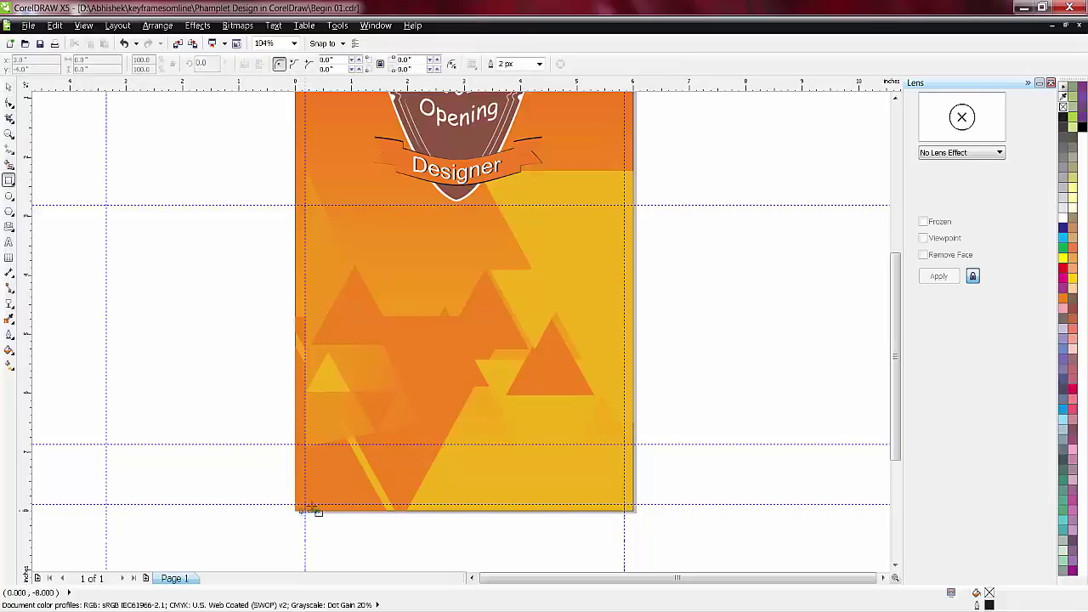
drag(306, 445, 493, 496)
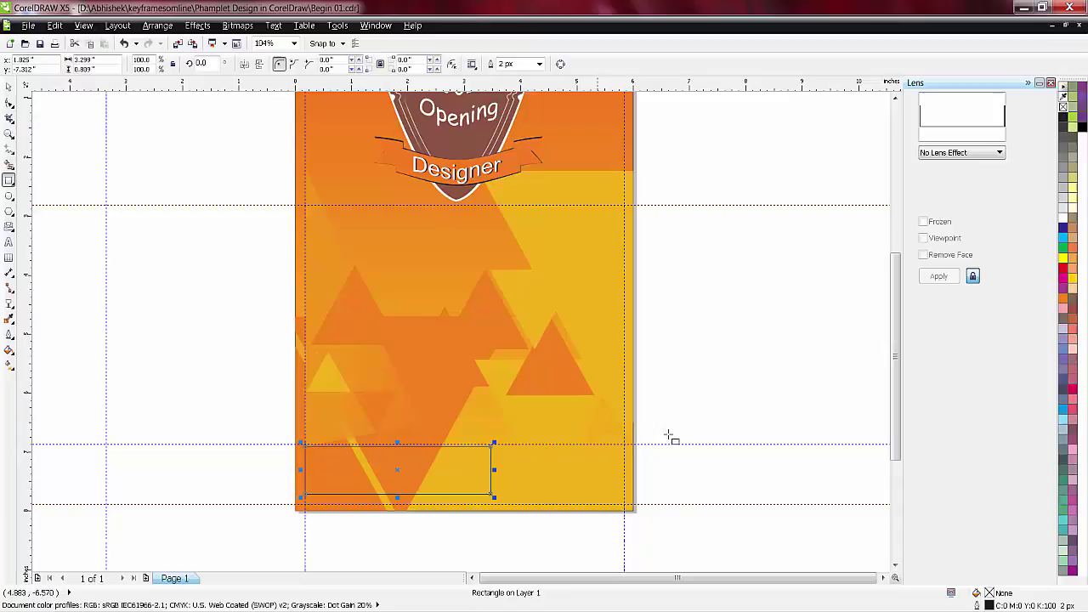
click(9, 87)
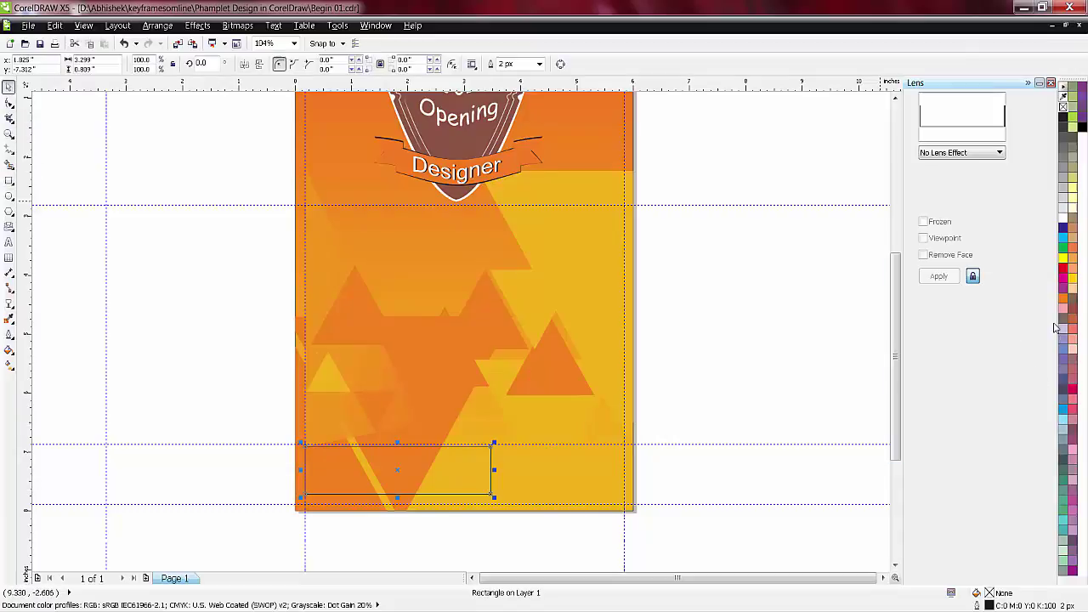
click(1064, 219)
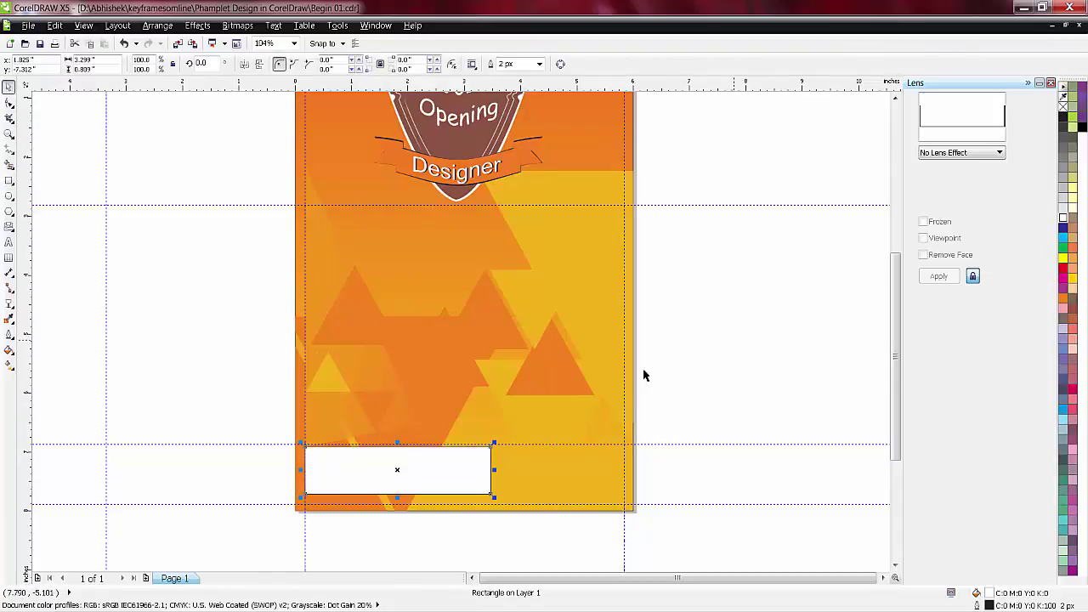
scroll(417, 467, up, 3)
drag(297, 473, 282, 481)
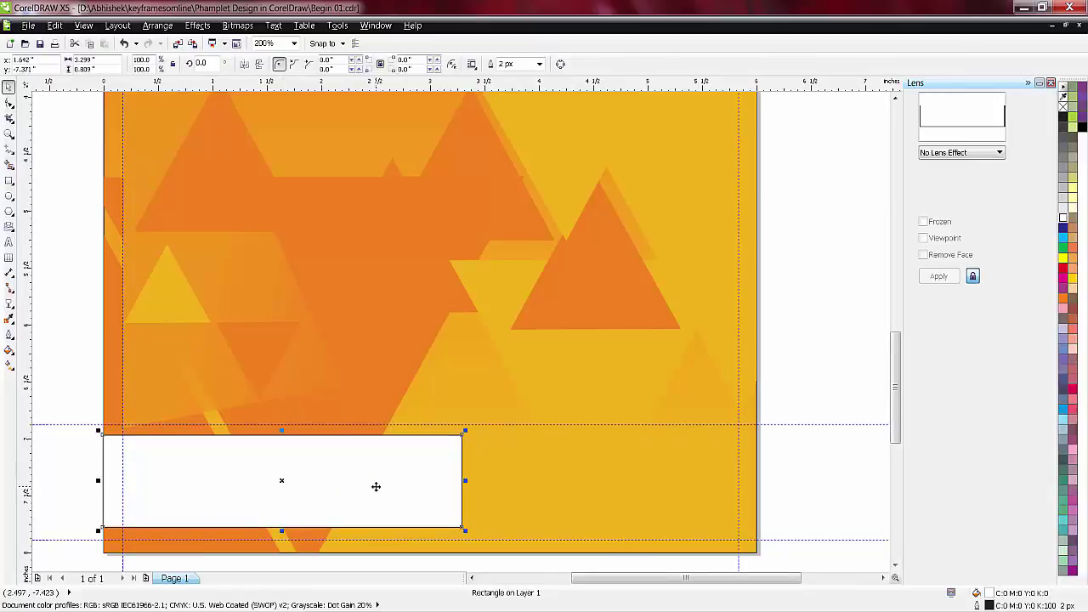
- Convert the white rectangle to curves with Ctrl+Q for node editing
click(9, 101)
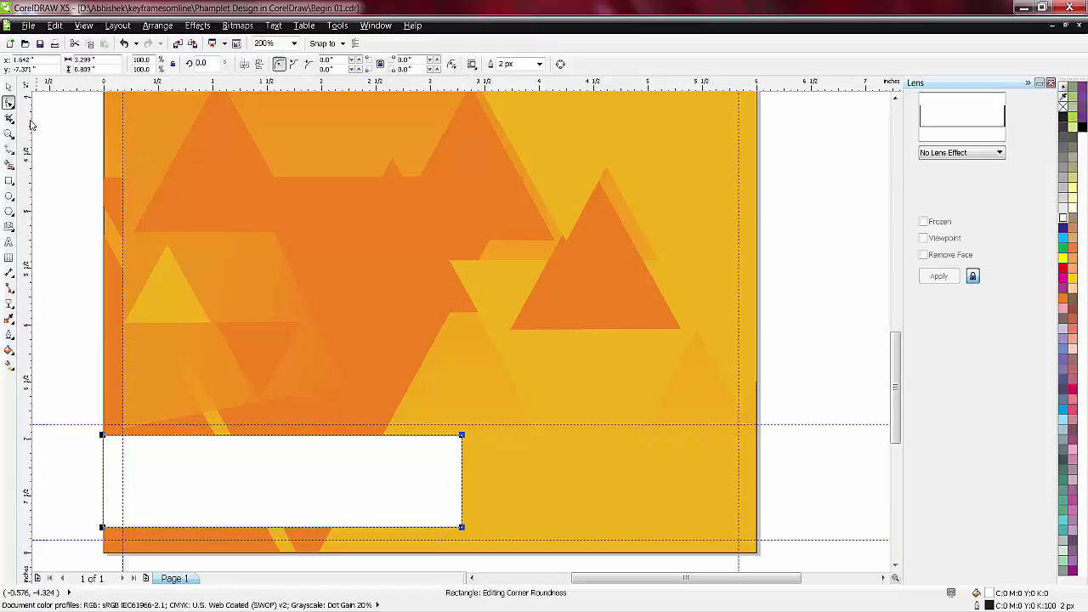
click(8, 86)
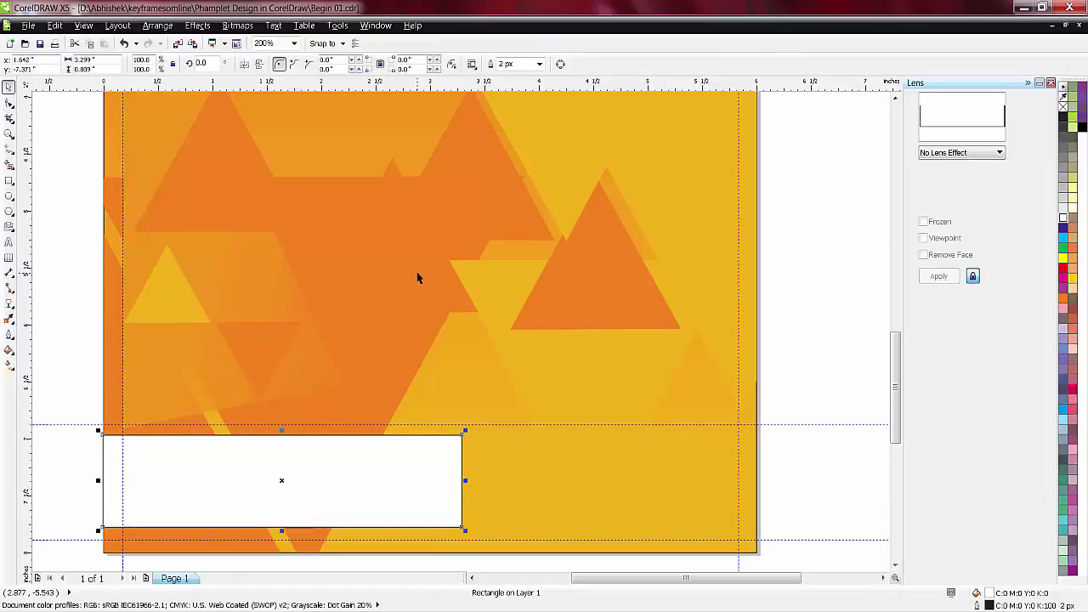
key(ctrl+q)
click(9, 101)
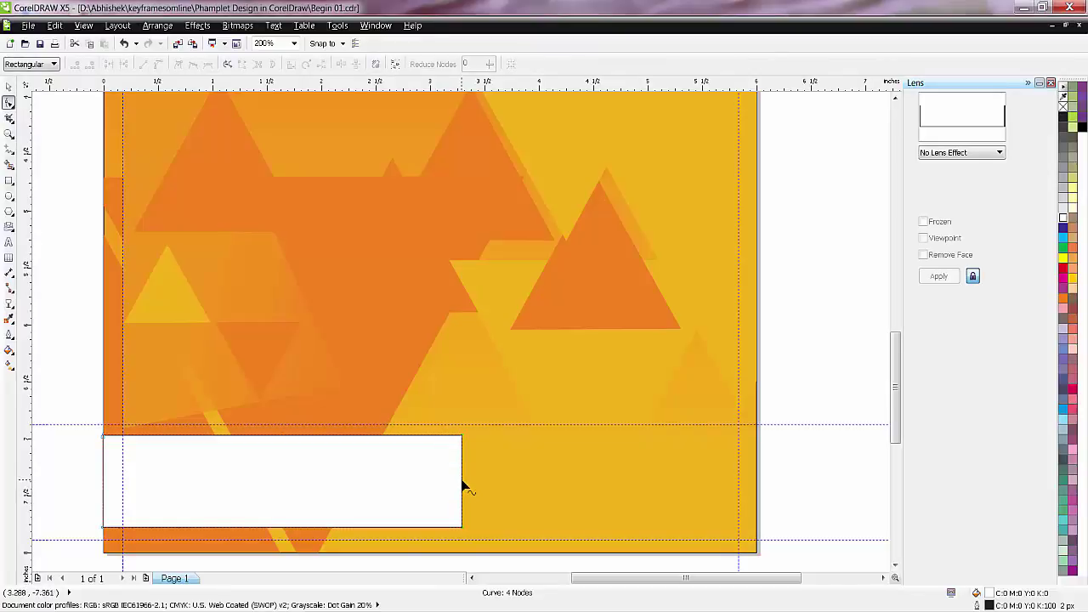
- Pull the white box's right edge inward into a V-shaped notch and remove its outline
drag(463, 485, 421, 481)
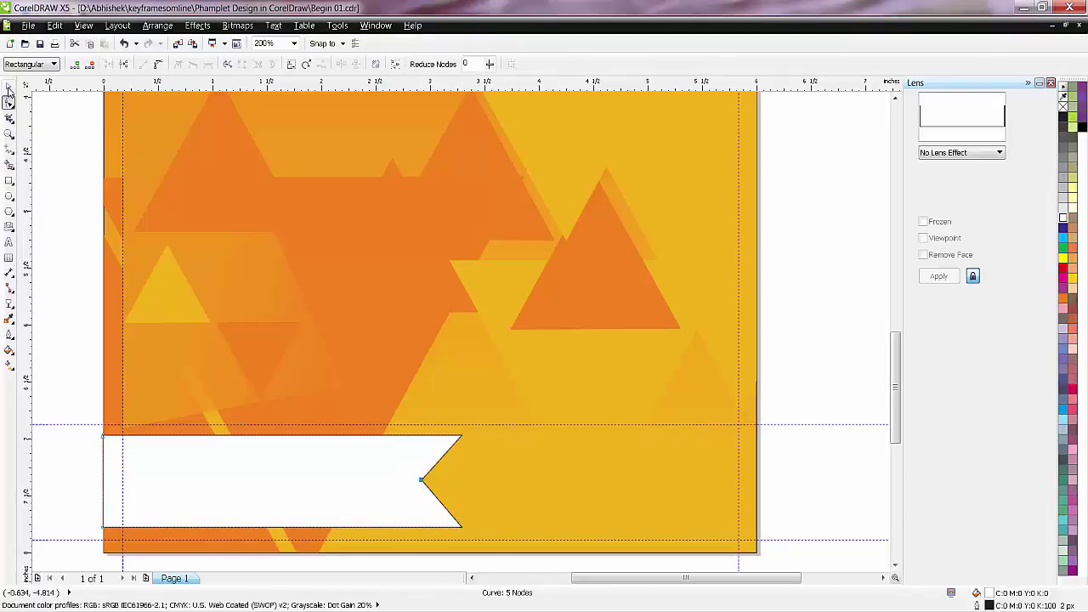
click(10, 87)
click(773, 391)
click(417, 473)
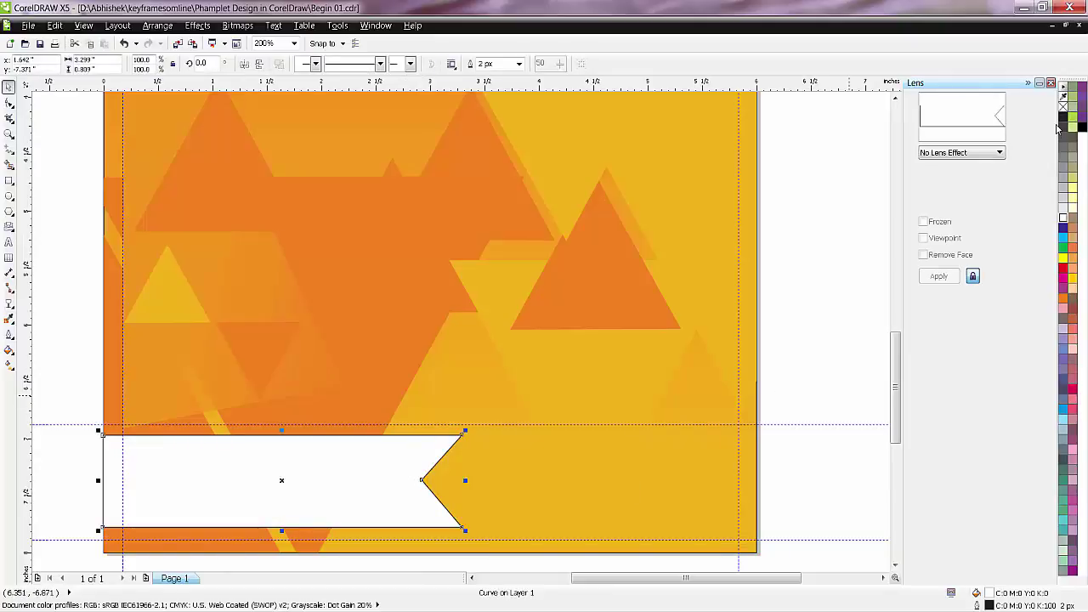
right_click(1063, 106)
click(859, 291)
- Fill the shifted ribbon shape 40% grey and nudge it left to form an edge behind the notch
click(377, 492)
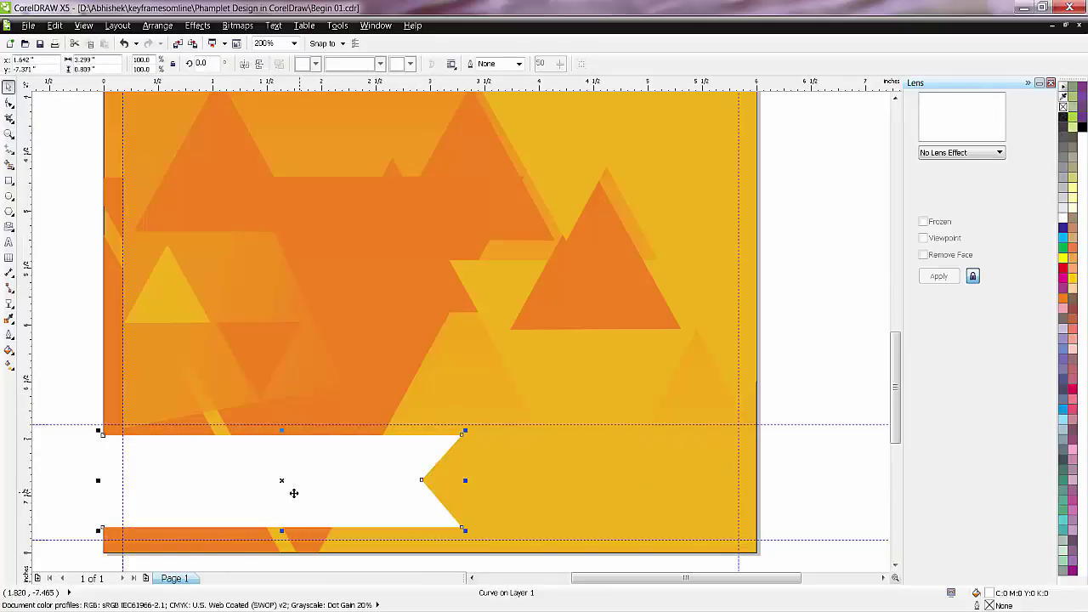
mouse_move(281, 481)
mouse_down()
mouse_move(289, 490)
mouse_move(289, 481)
mouse_up()
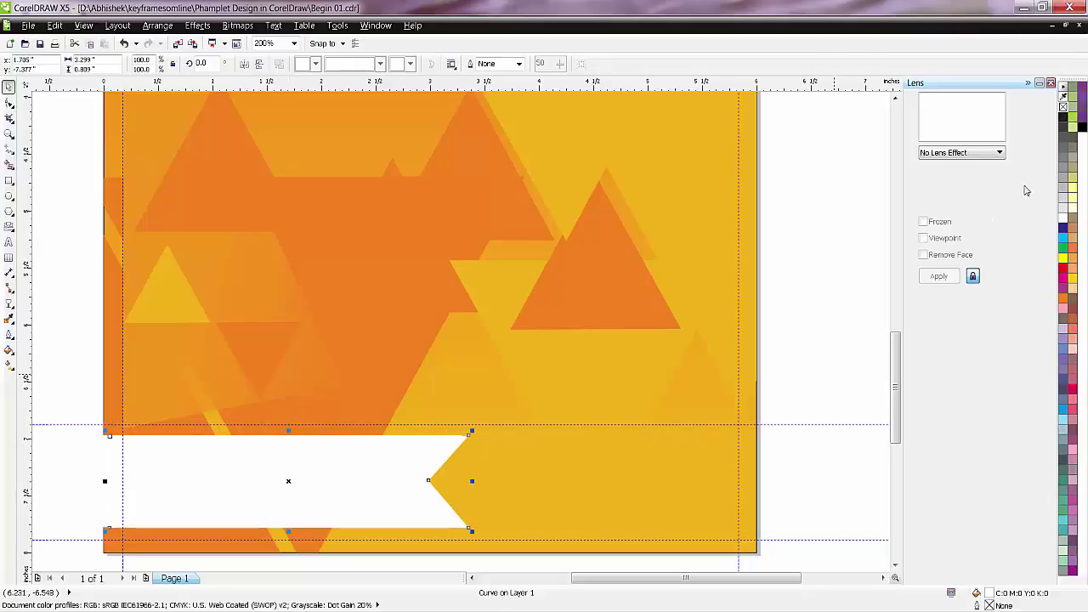
click(1066, 177)
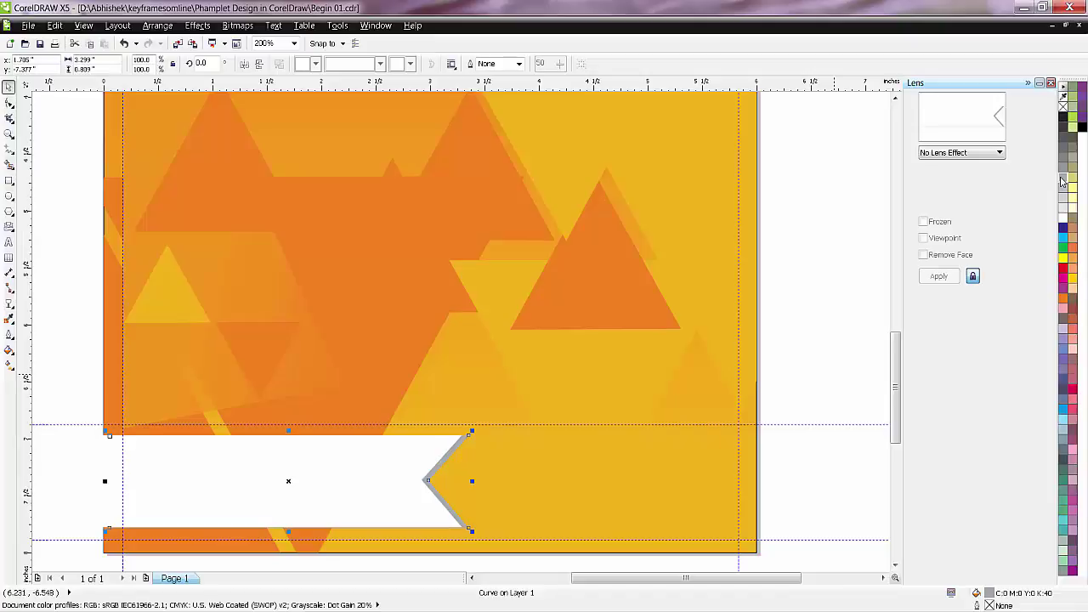
key(Left)
click(806, 315)
drag(896, 405, 670, 393)
scroll(671, 393, down, 1)
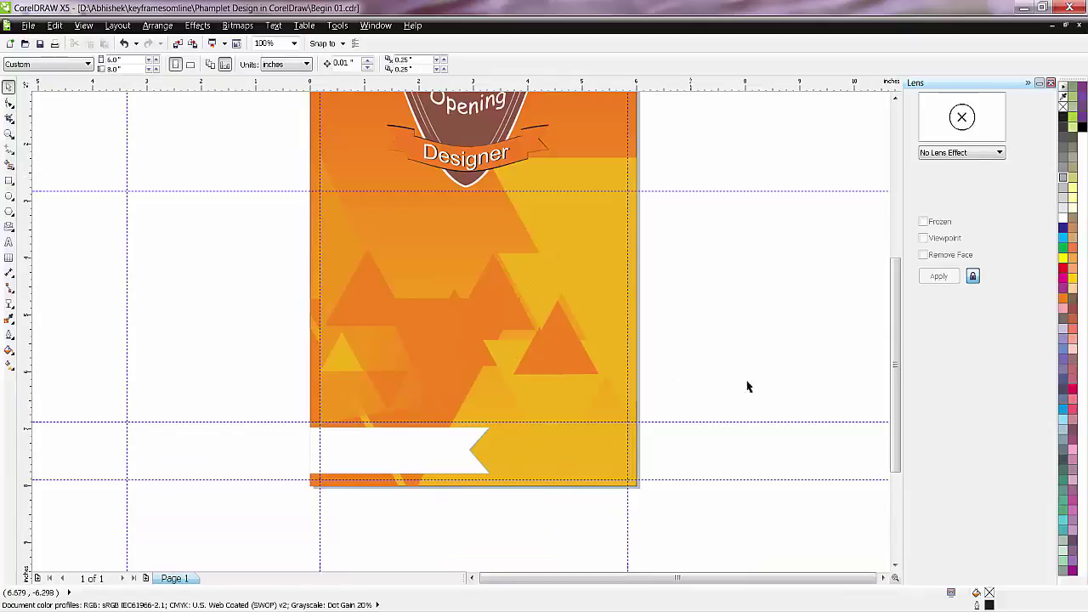
click(387, 454)
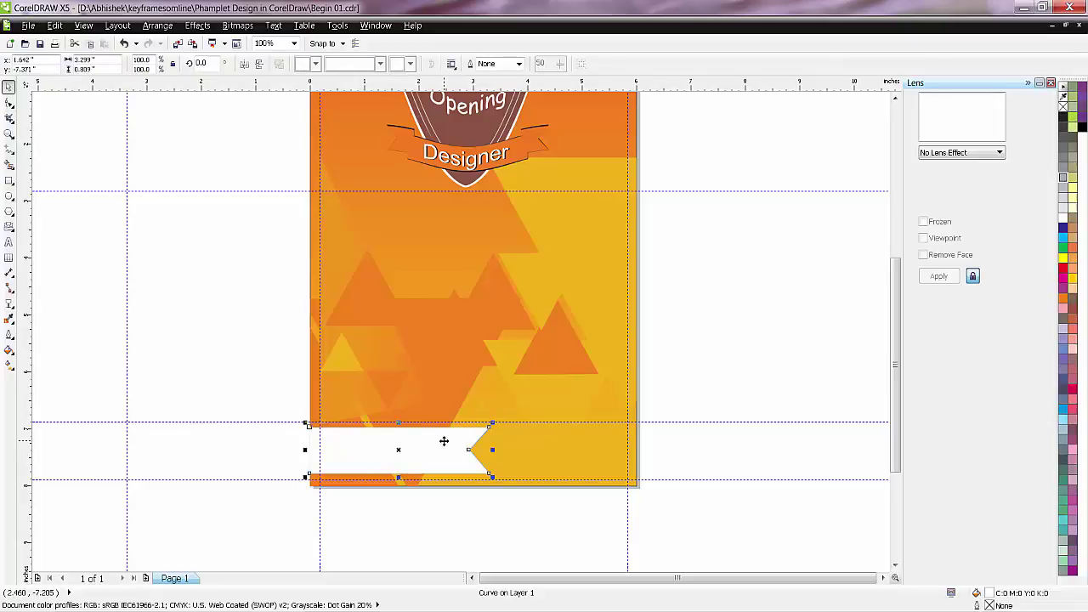
- Bring the 'contents for Phamplet' Notepad file forward and place it beside the pamphlet page
key(alt+Tab)
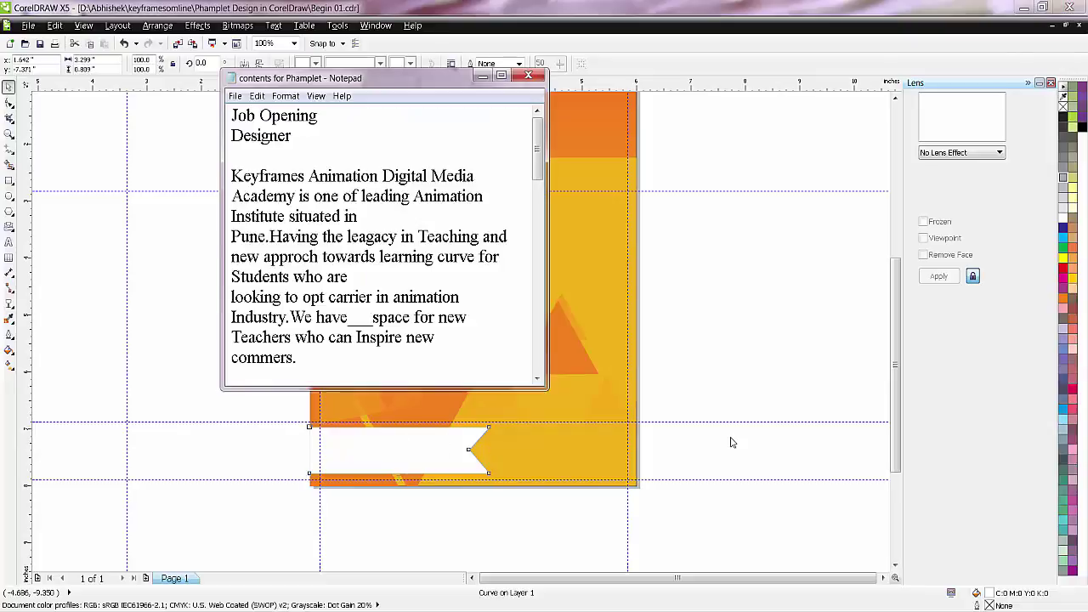
drag(356, 105, 695, 143)
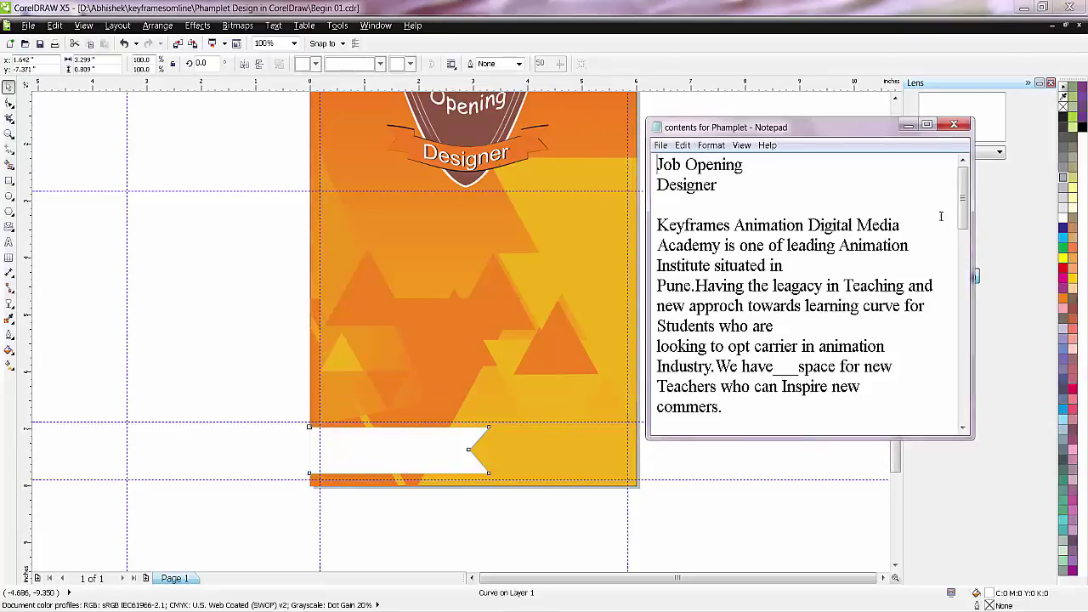
mouse_move(963, 200)
mouse_down()
mouse_move(962, 338)
mouse_move(962, 193)
mouse_up()
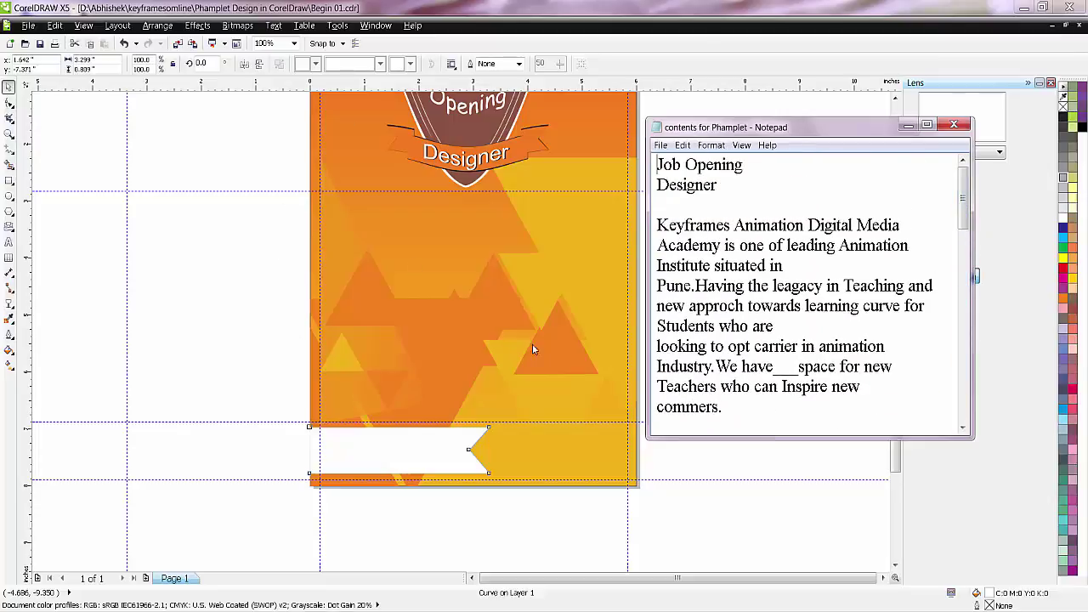